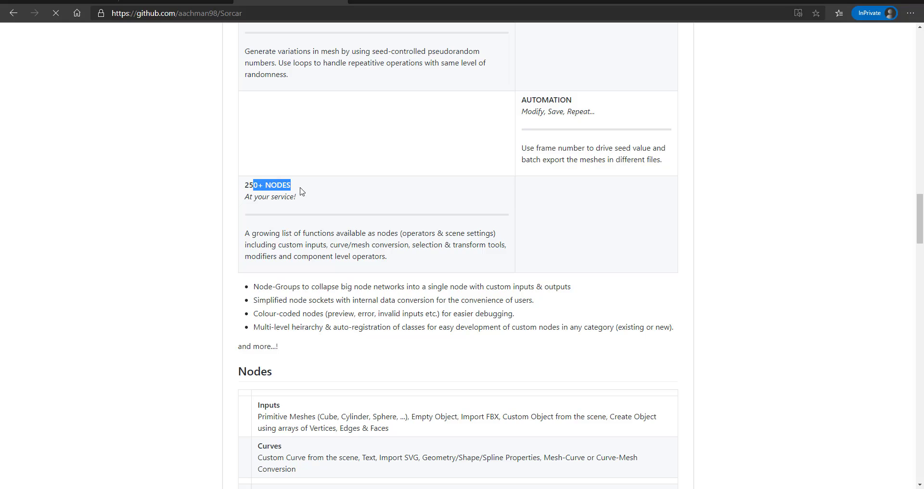
- Review the feature list, node categories and version changelog on the Sorcar GitHub page
scroll(438, 270, "down", 4)
scroll(438, 269, "down", 14)
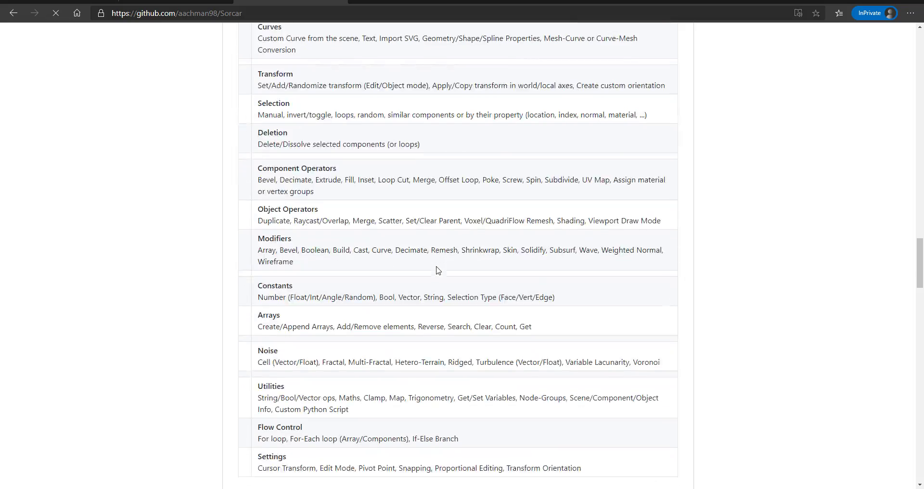
scroll(438, 270, "down", 7)
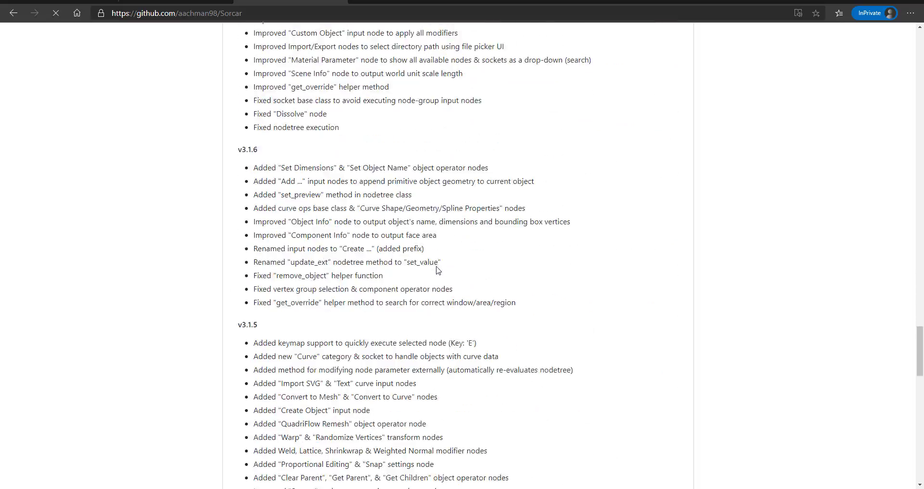
scroll(438, 265, "up", 20)
scroll(438, 262, "up", 15)
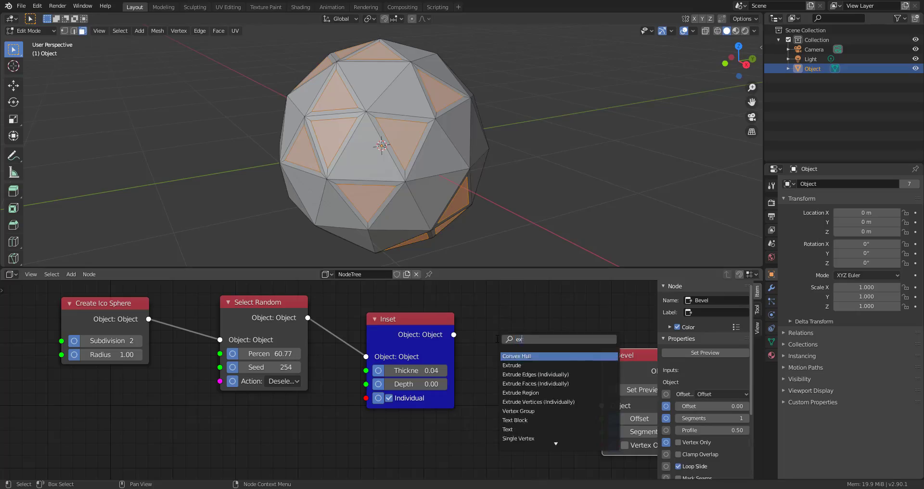
- In Blender, add an Extrude Faces (Individually) node between Inset and Bevel and link the Inset output to it
left_click(496, 344)
left_click(494, 329)
left_click(539, 365)
left_click_drag(454, 334, 544, 379)
- Set the Extrude Faces value to 0.15 and connect its object output to the Bevel node
middle_click_drag(423, 167, 427, 178)
scroll(482, 356, "down", 2)
left_click_drag(478, 359, 495, 340)
scroll(496, 341, "up", 3)
middle_click_drag(496, 342, 436, 345)
left_click_drag(410, 325, 450, 352)
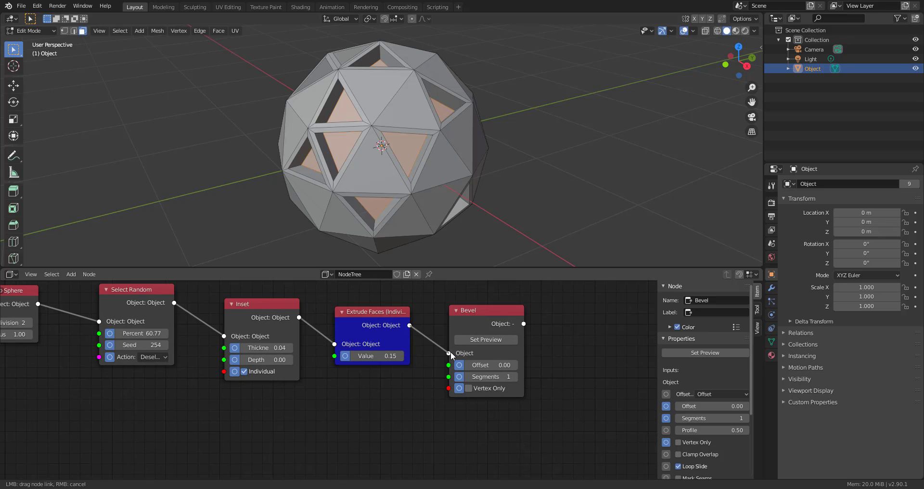
- Set the Bevel node as the preview with an offset of 0.03 and inspect the beveled ico sphere
left_click(486, 339)
left_click(514, 353)
middle_click_drag(423, 166, 469, 169)
scroll(469, 169, "up", 1)
middle_click_drag(396, 160, 469, 165)
scroll(434, 337, "down", 5)
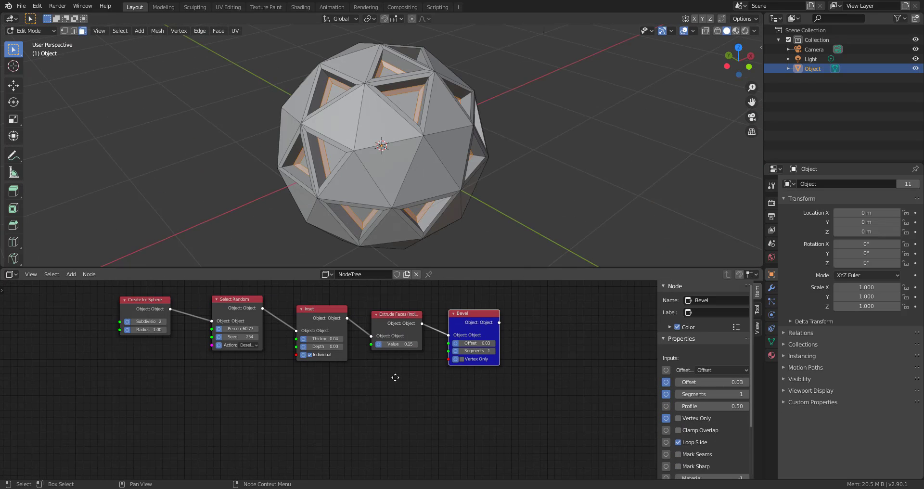
- Move the Create Ico Sphere node farther from Select Random and add a node in the space between them
middle_click_drag(173, 359, 334, 380)
scroll(330, 379, "up", 4)
left_click_drag(306, 310, 186, 311)
key("shift+a")
left_click(309, 337)
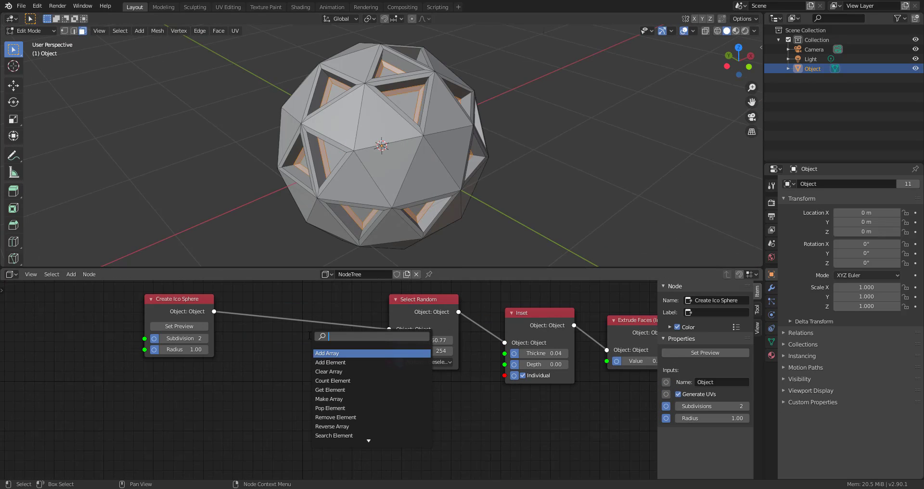
left_click(337, 351)
left_click(308, 301)
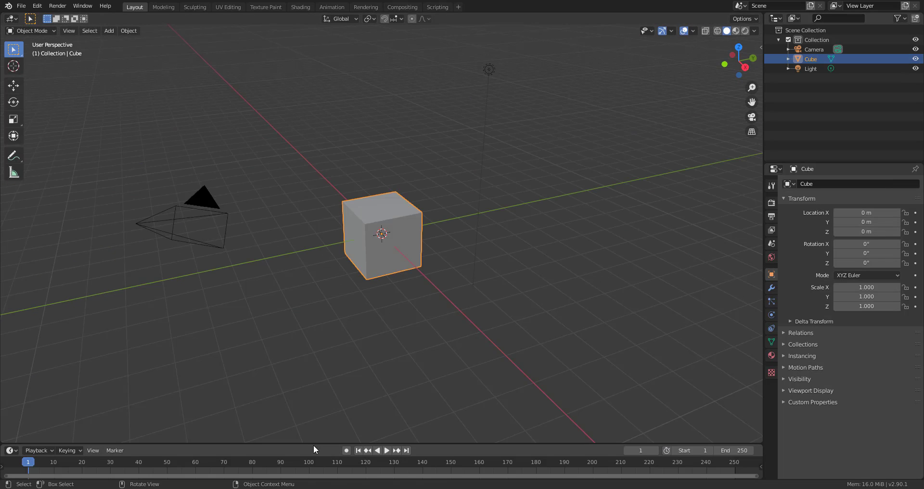
- Delete the default cube and switch the enlarged timeline area to the Sorcar editor
left_click_drag(314, 443, 320, 342)
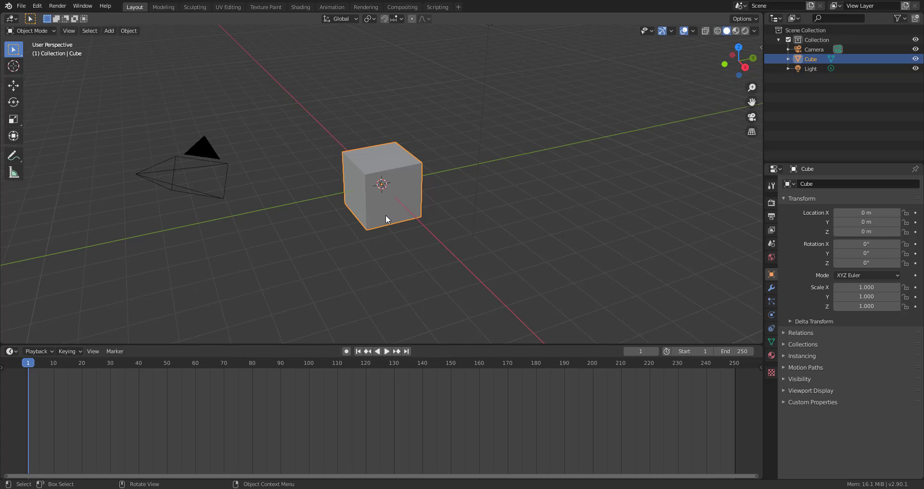
key("Delete")
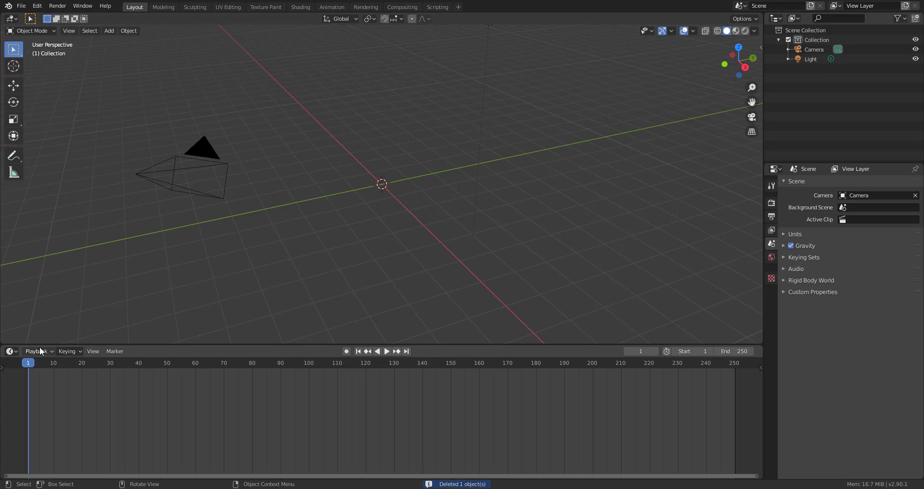
left_click(11, 351)
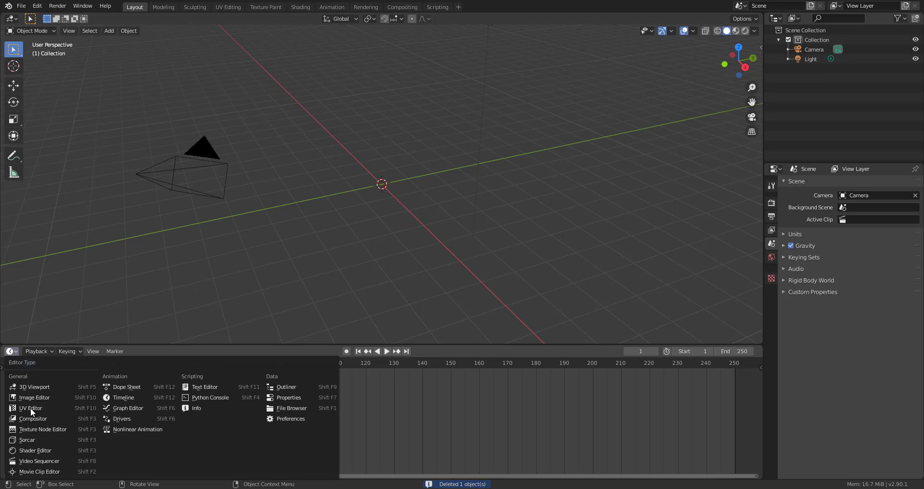
left_click(28, 440)
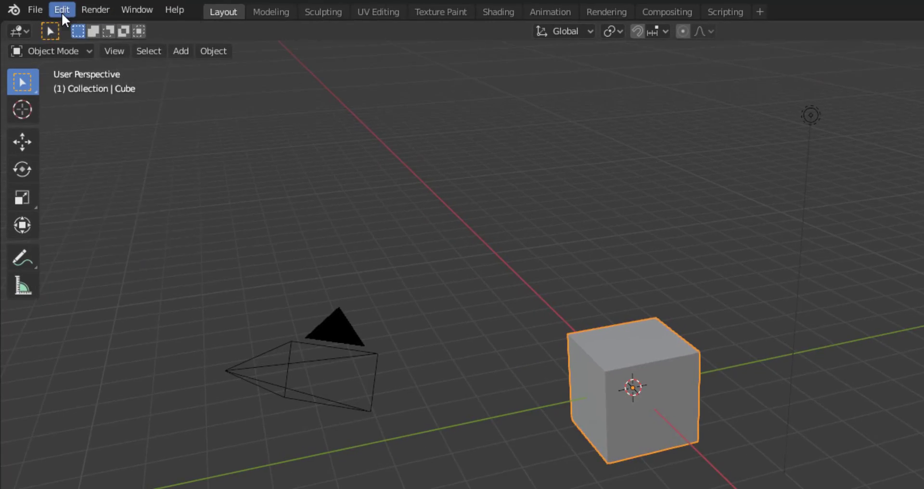
- Open the preferences, and open the Clone or download options on the Sorcar GitHub page
left_click(61, 9)
left_click(99, 220)
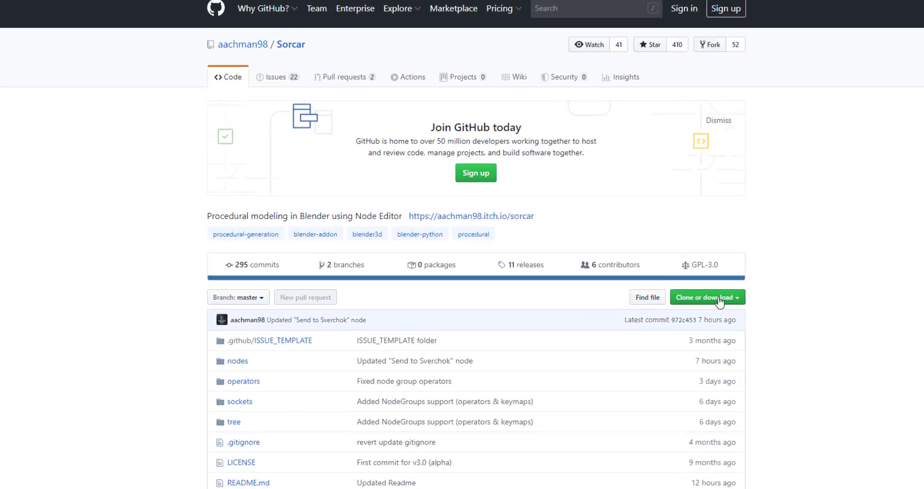
left_click(719, 302)
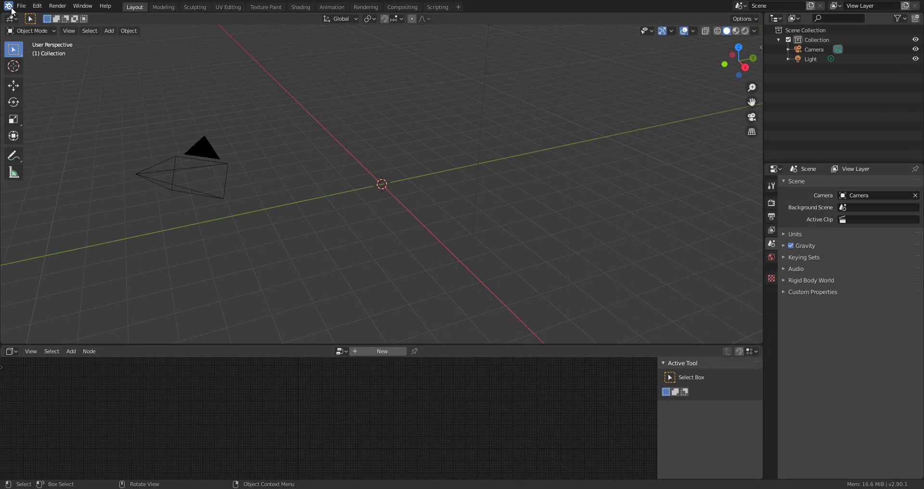
- In Blender, enlarge the Sorcar node editor area and create a new node tree
left_click(11, 350)
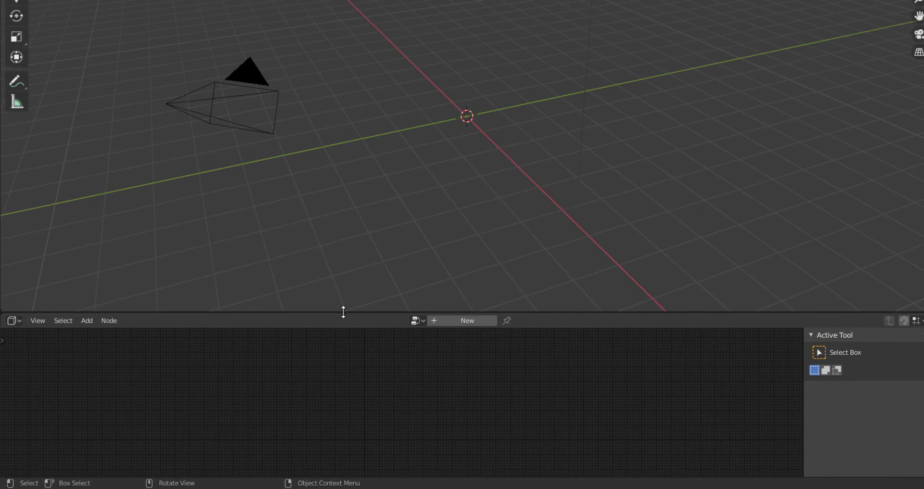
left_click_drag(343, 312, 341, 223)
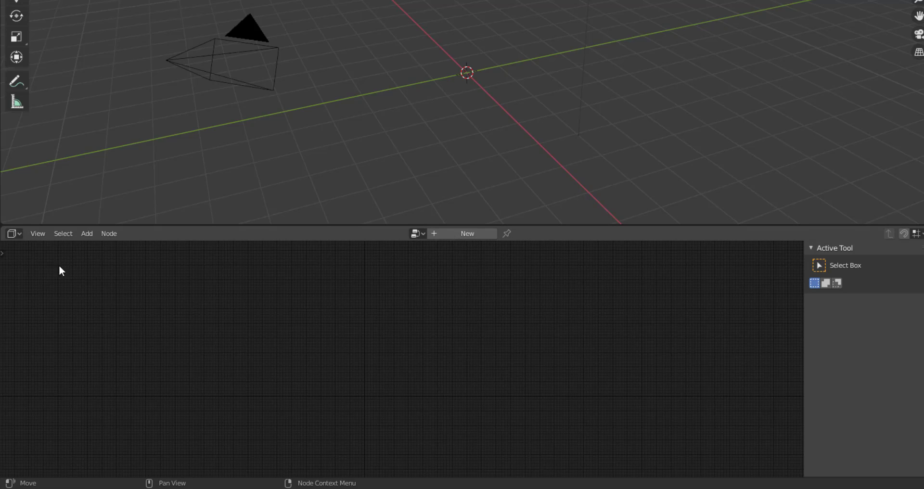
left_click(463, 233)
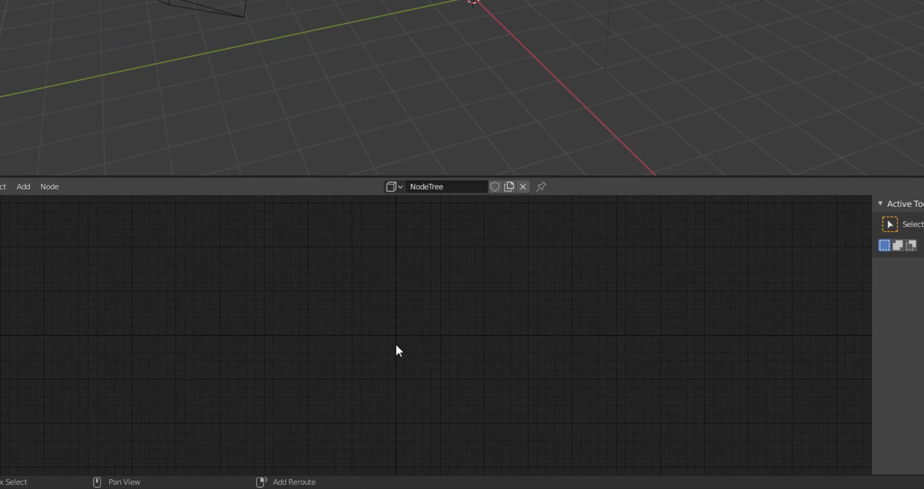
- Add a Create Cube input node to the node tree and set it as the preview
key("shift+a")
mouse_move(363, 375)
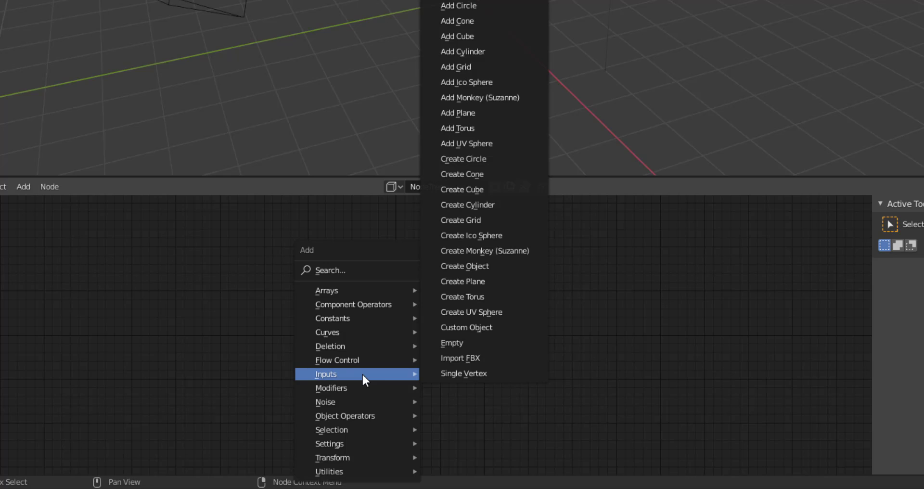
left_click(497, 186)
left_click(311, 323)
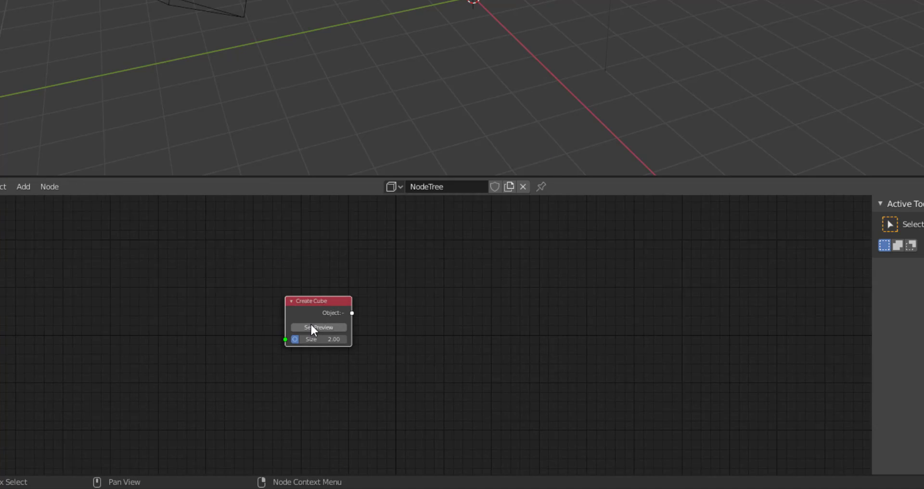
scroll(310, 323, "up", 11)
middle_click_drag(361, 327, 451, 330)
scroll(427, 327, "up", 3)
scroll(427, 337, "down", 3)
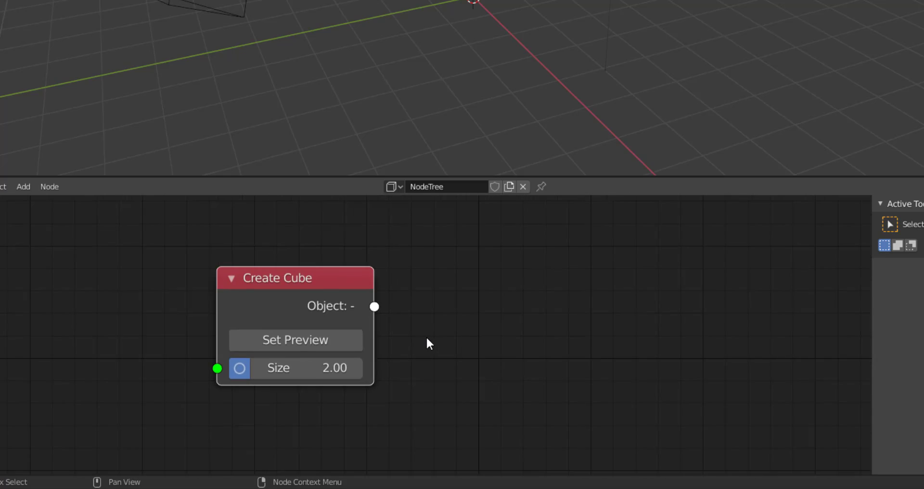
left_click(320, 344)
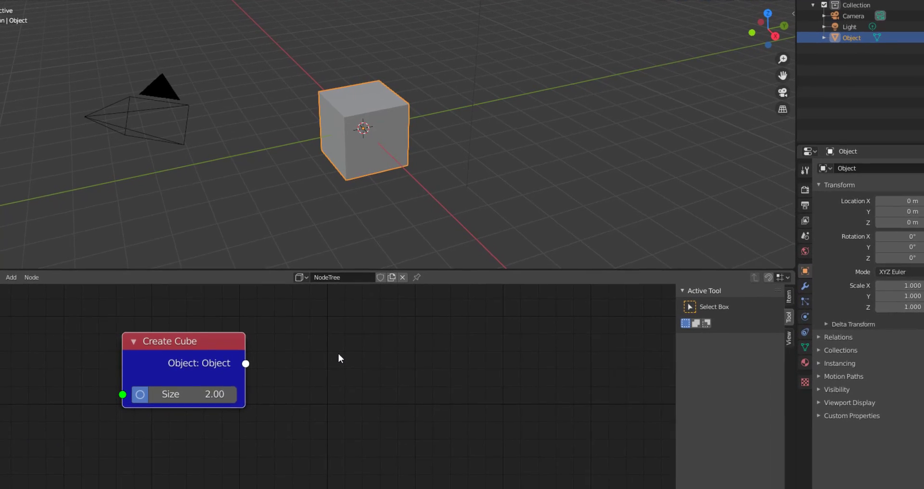
- Add a Bevel node beside Create Cube and connect the cube's object output to its Object input
key("shift+a")
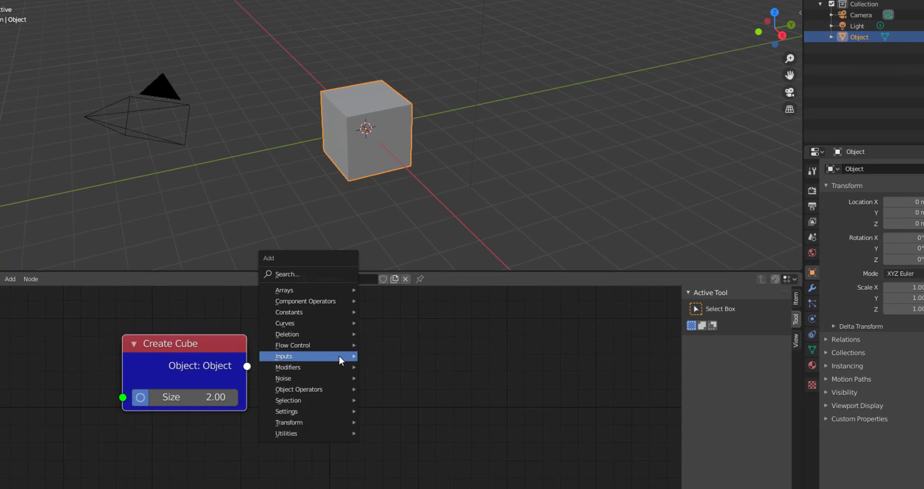
left_click(324, 275)
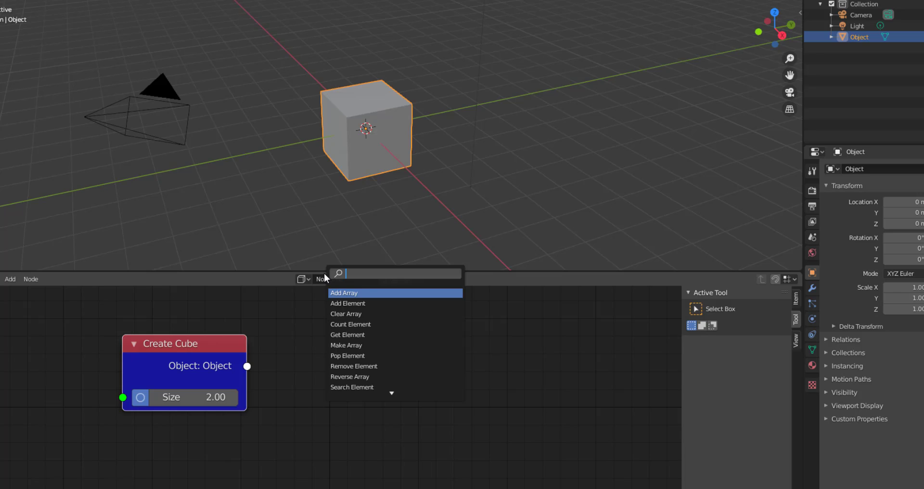
type("beve")
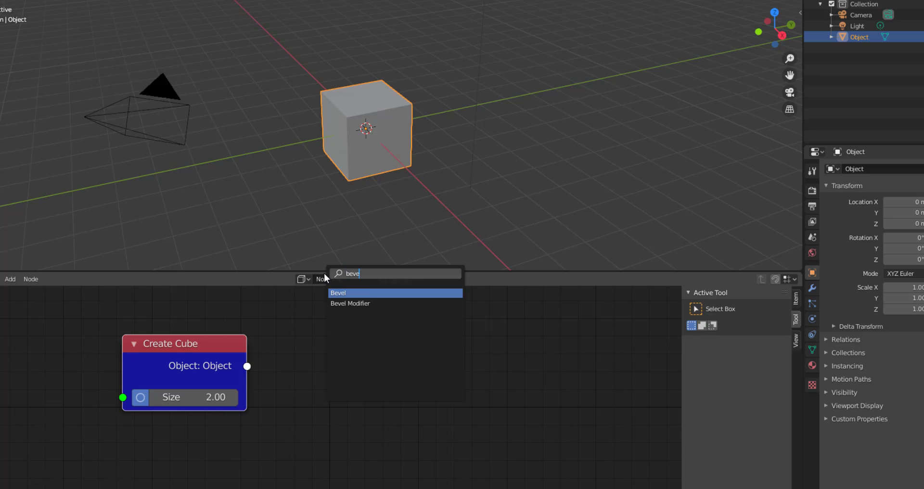
key("Return")
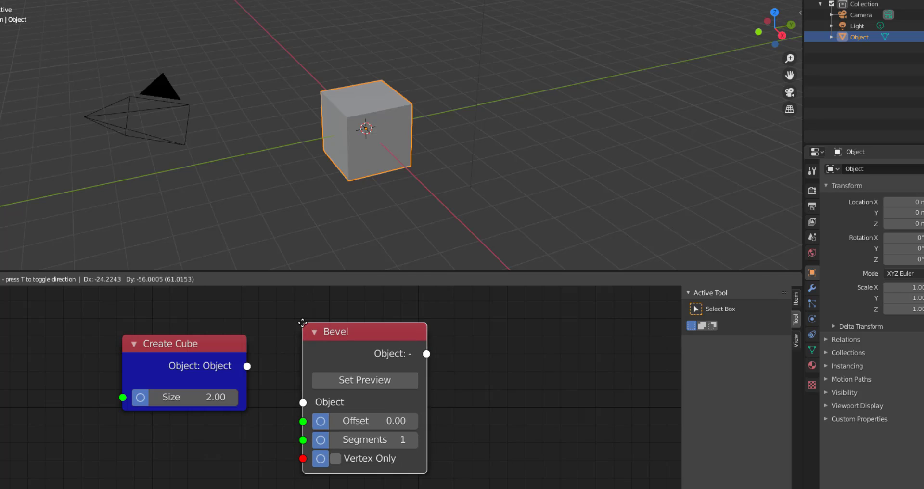
left_click(303, 313)
left_click_drag(247, 366, 304, 402)
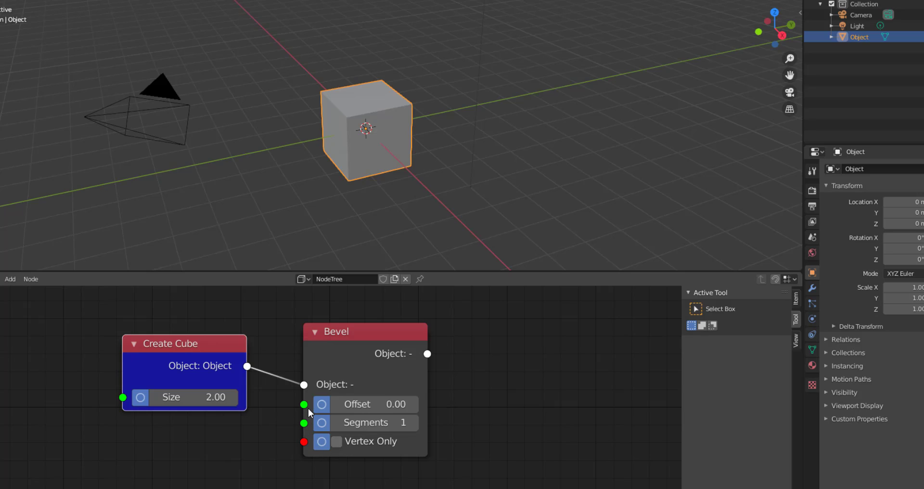
- Hide the Vertex Only input on the Bevel node and display the node's full list of input properties
left_click(321, 438)
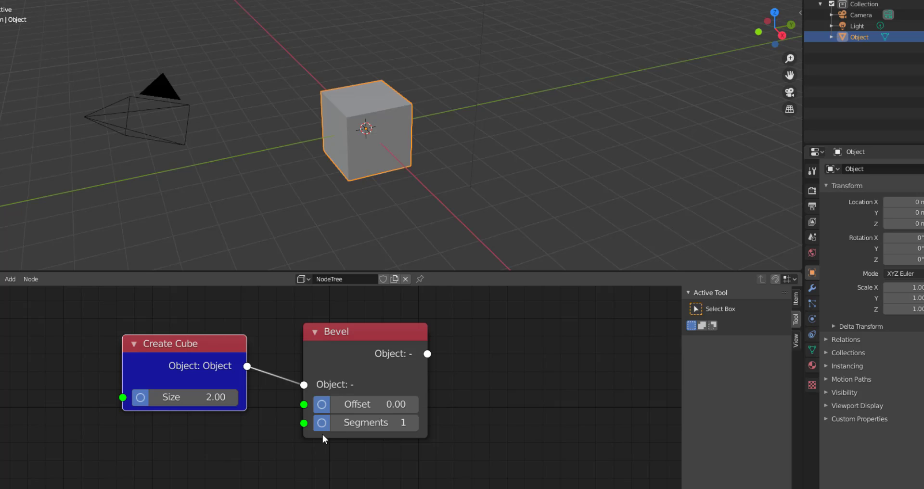
left_click_drag(362, 371, 405, 333)
left_click(796, 300)
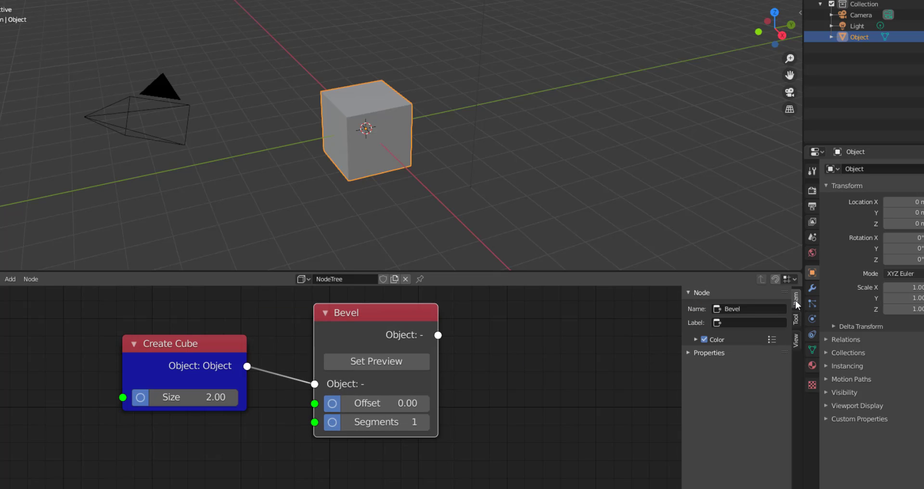
left_click(689, 353)
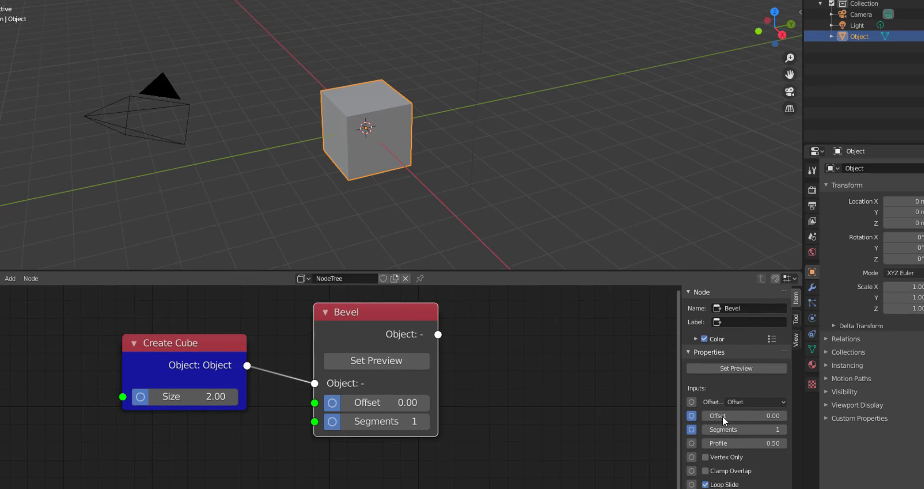
scroll(723, 417, "down", 5)
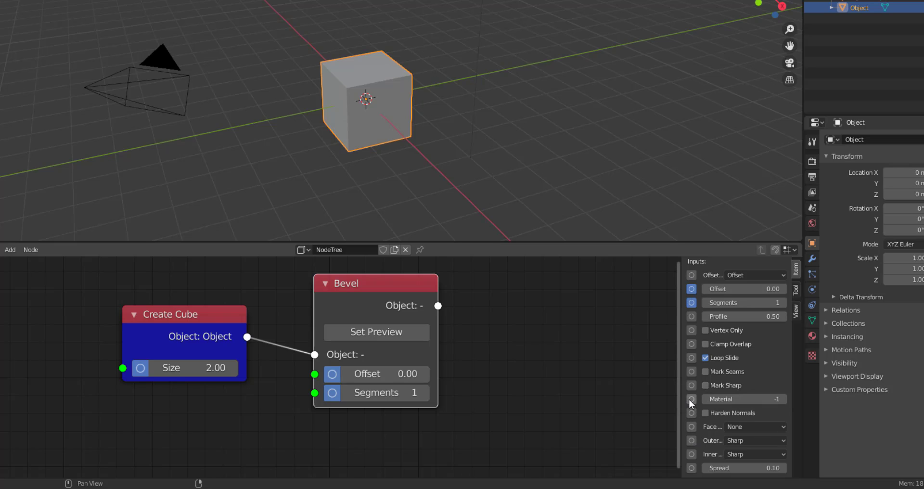
- Expose the Clamp Overlap through Material inputs on the Bevel node and hide them again
left_click_drag(689, 399, 692, 347)
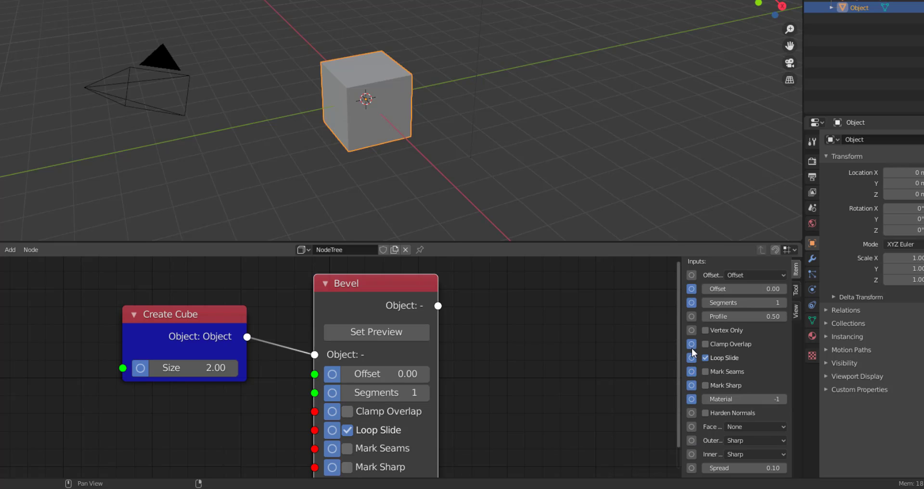
left_click_drag(694, 394, 691, 344)
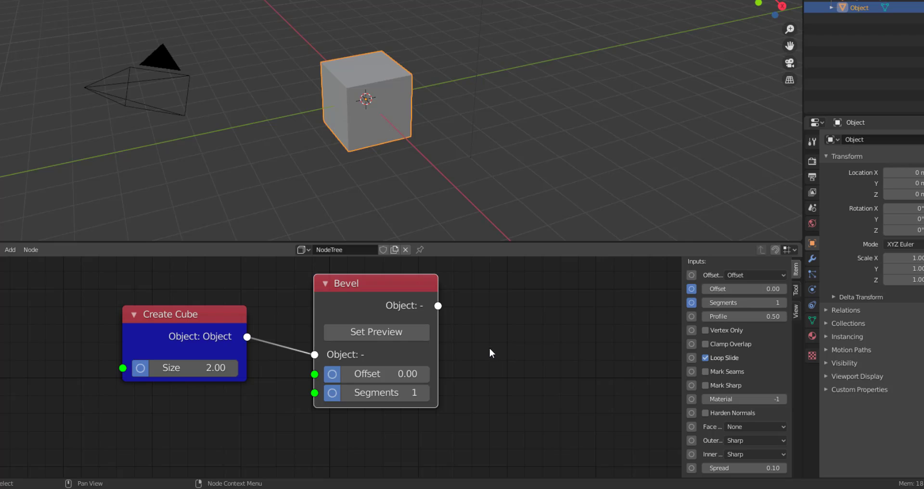
- Preview the Bevel node with an offset of 0.42 and 2 segments, and move it farther from Create Cube
mouse_move(379, 307)
left_mouse_down()
mouse_move(367, 292)
mouse_move(377, 312)
left_mouse_up()
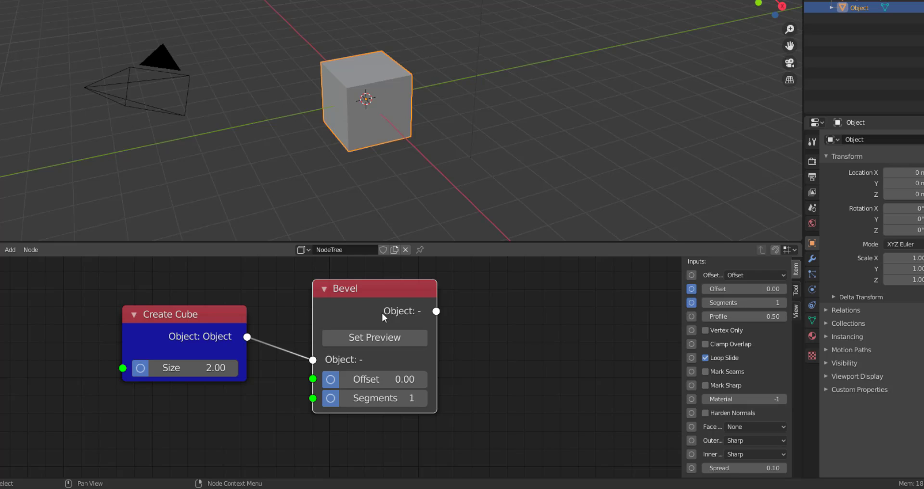
left_click(388, 340)
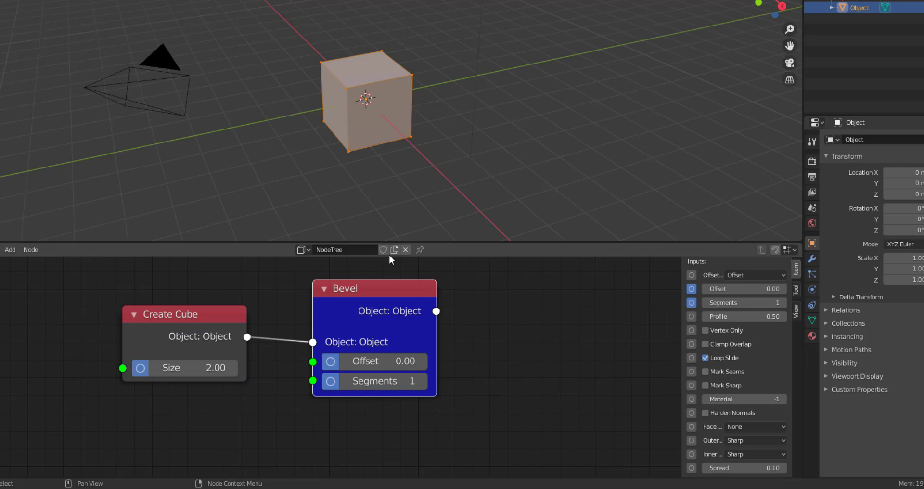
middle_click_drag(418, 116, 474, 110)
scroll(361, 105, "up", 3)
middle_click_drag(361, 105, 368, 125)
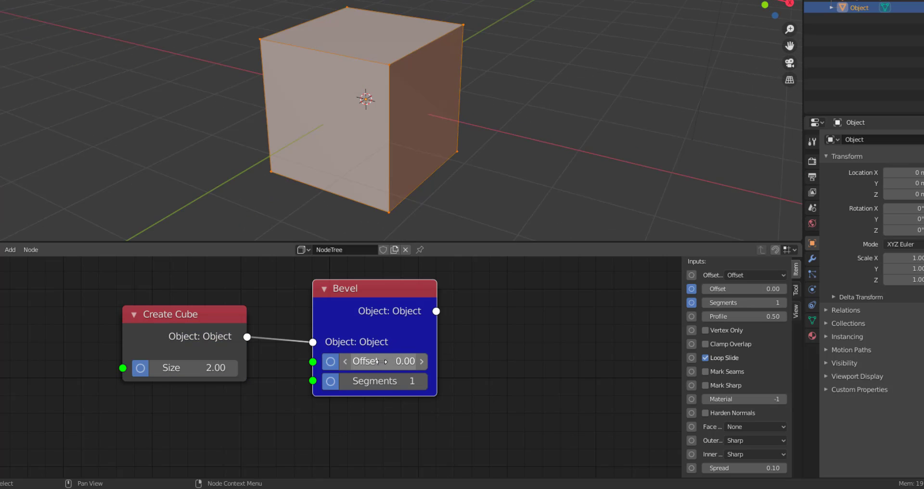
left_click_drag(374, 359, 390, 383)
left_click_drag(402, 325, 551, 298)
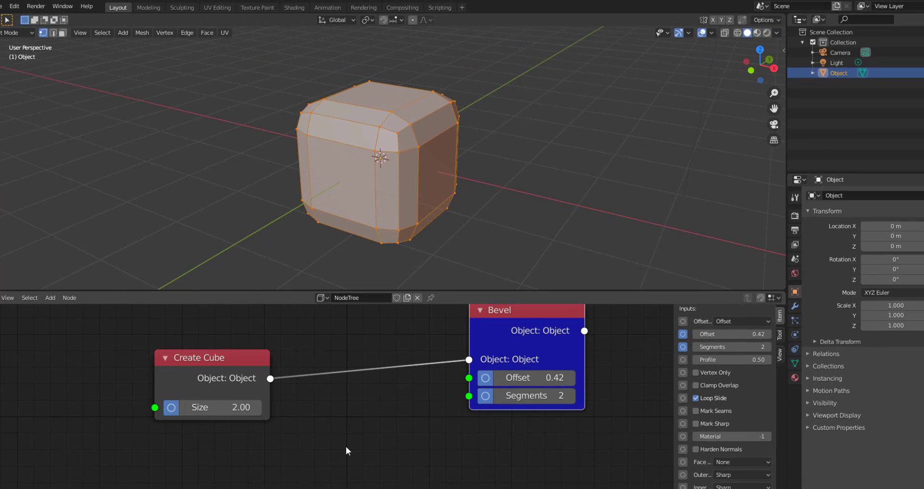
- Add an Inset node below the Bevel node and connect Create Cube's object output to its Object input
scroll(346, 446, "down", 5)
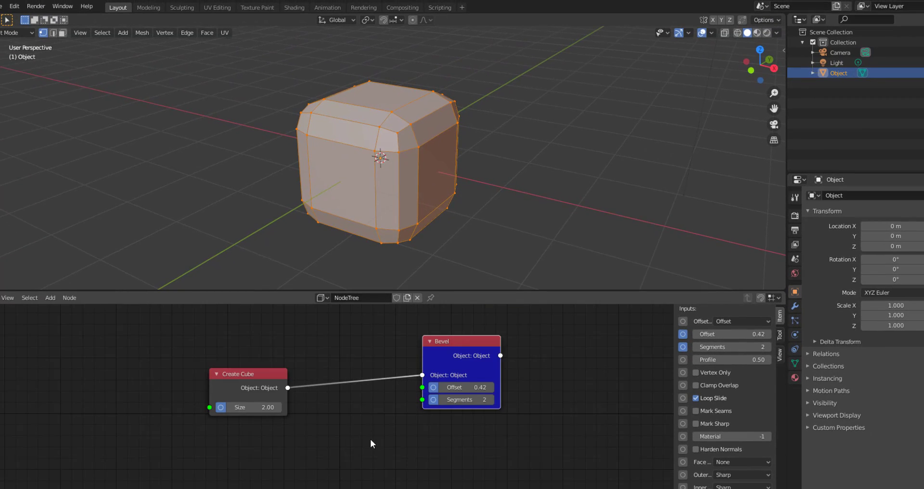
middle_click_drag(371, 449, 369, 421)
left_click(370, 421)
key("shift+a")
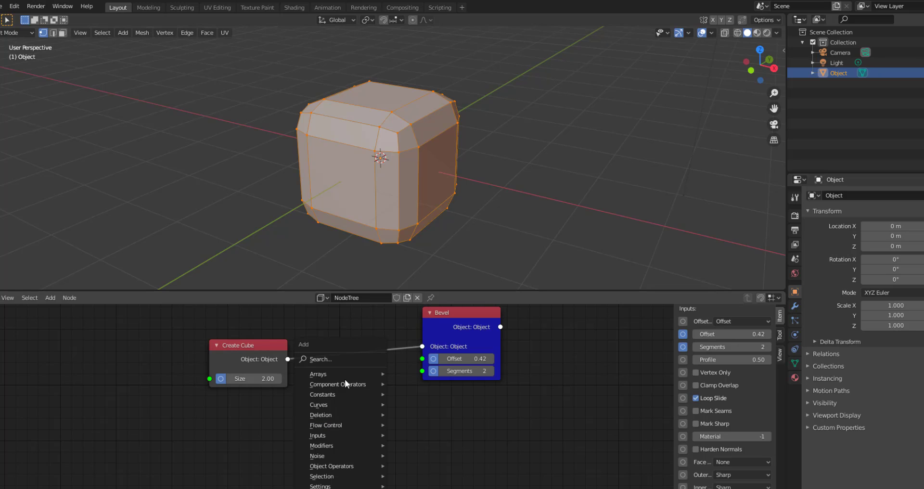
left_click(342, 360)
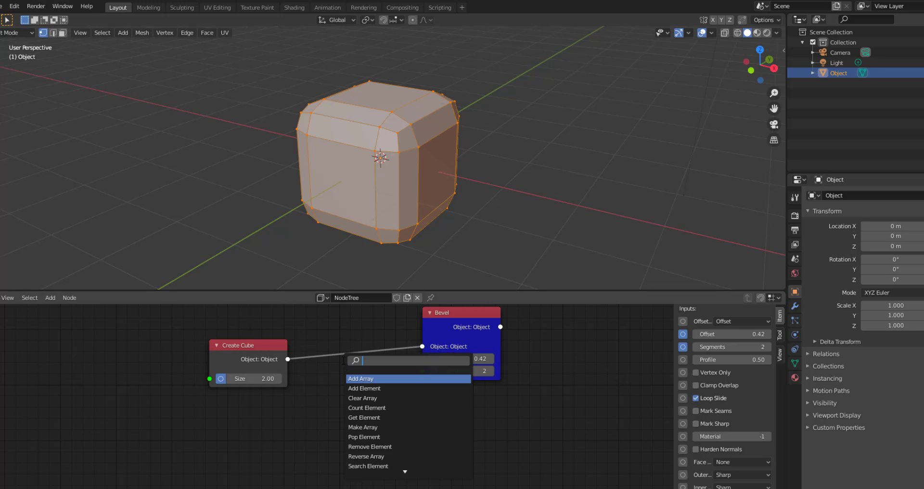
type("ins")
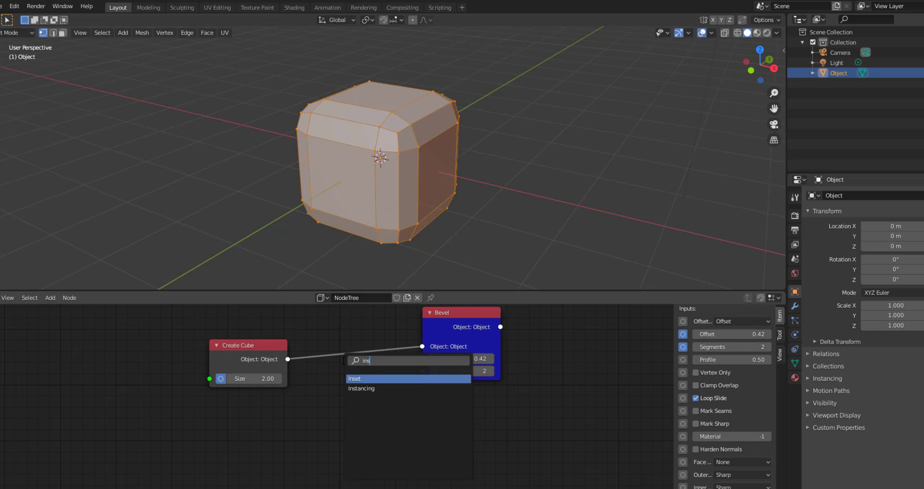
key("Return")
left_click(349, 374)
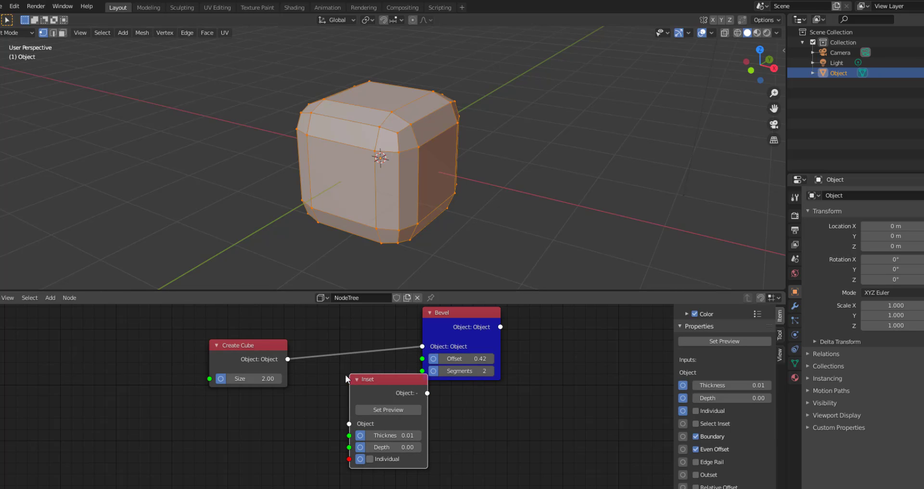
left_click_drag(288, 359, 348, 424)
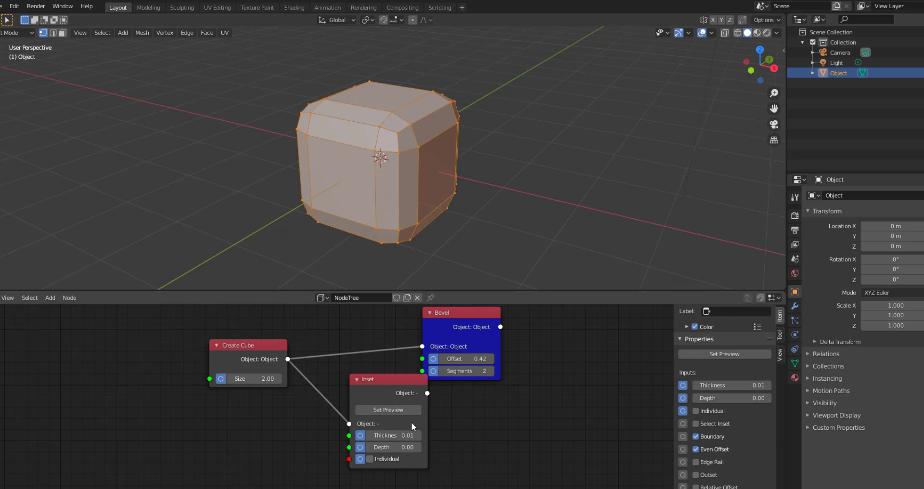
- Preview the Inset node with Individual enabled, thickness 0.28 and depth 0.54
left_click(398, 410)
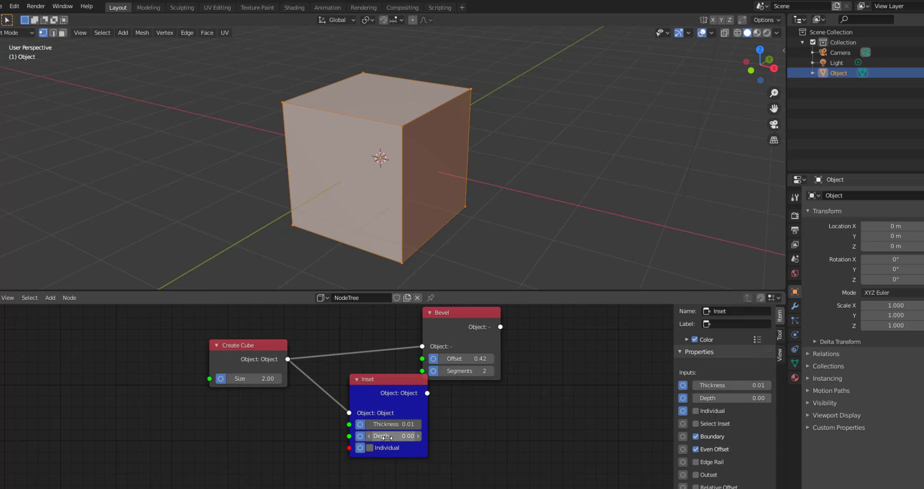
left_click(369, 447)
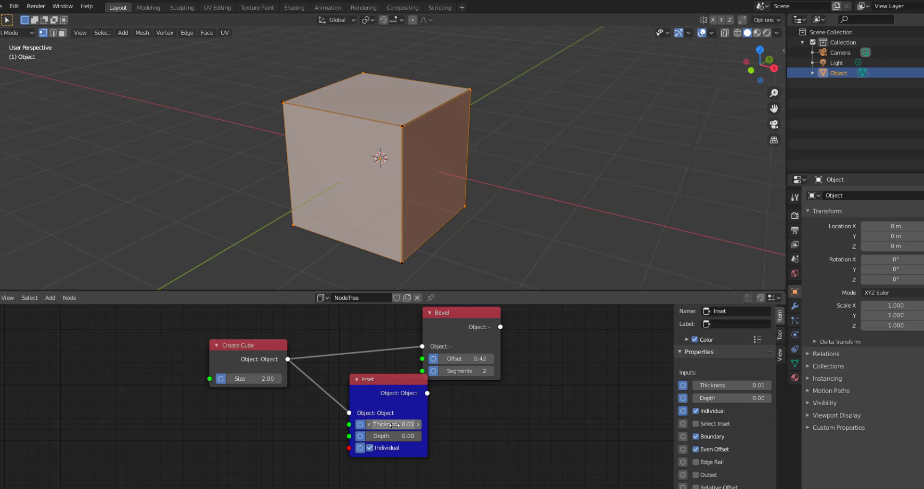
mouse_move(393, 424)
left_mouse_down()
mouse_move(391, 435)
mouse_move(400, 436)
left_mouse_up()
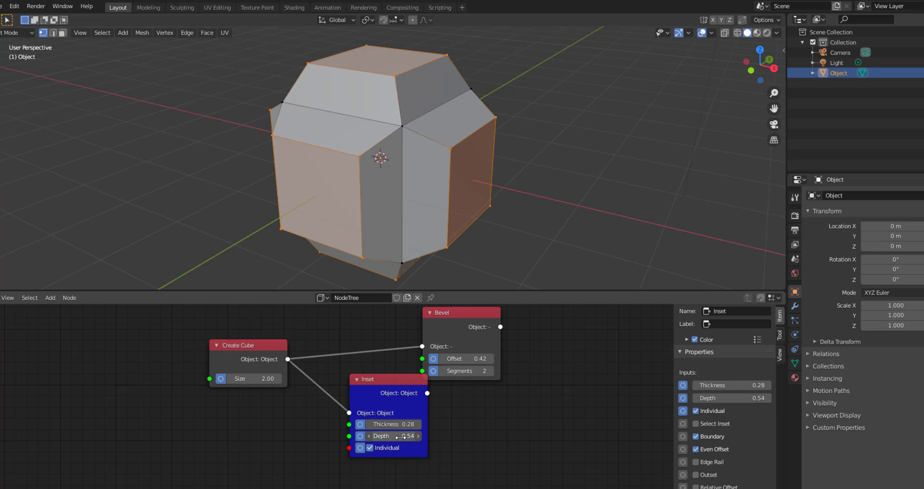
- Move the Bevel node past Inset, feed Inset's object output into it, and preview the Bevel node
left_click_drag(496, 333, 564, 351)
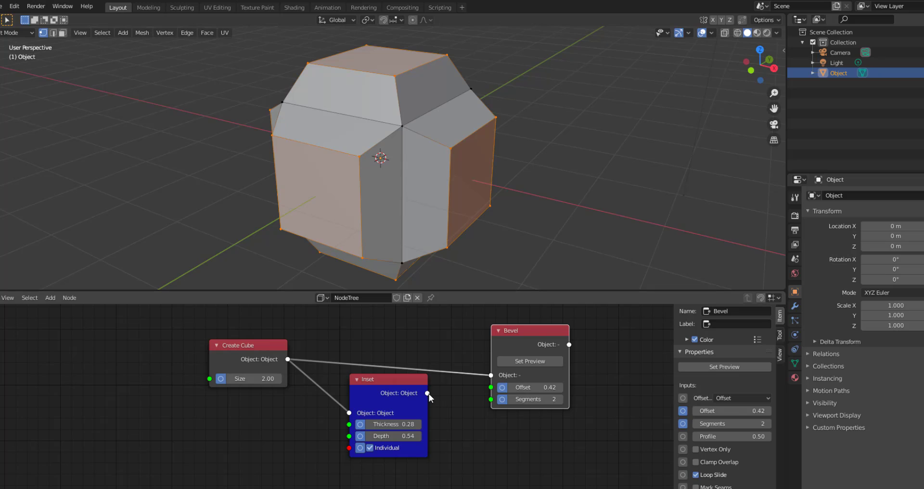
left_click_drag(428, 394, 450, 403)
left_click_drag(457, 435, 500, 376)
left_click(537, 361)
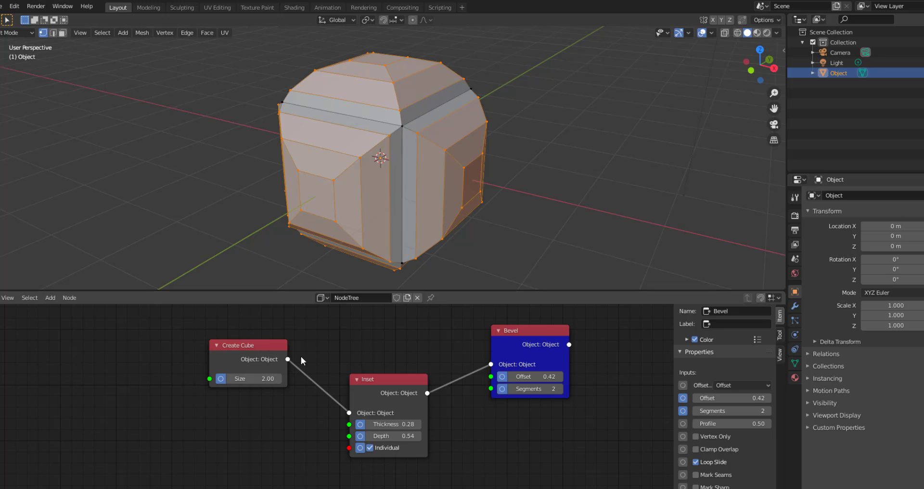
- Rearrange the chain so Create Cube feeds Bevel and Bevel feeds Inset, and preview the Inset node
left_click_drag(288, 359, 497, 364)
left_click_drag(399, 380, 633, 407)
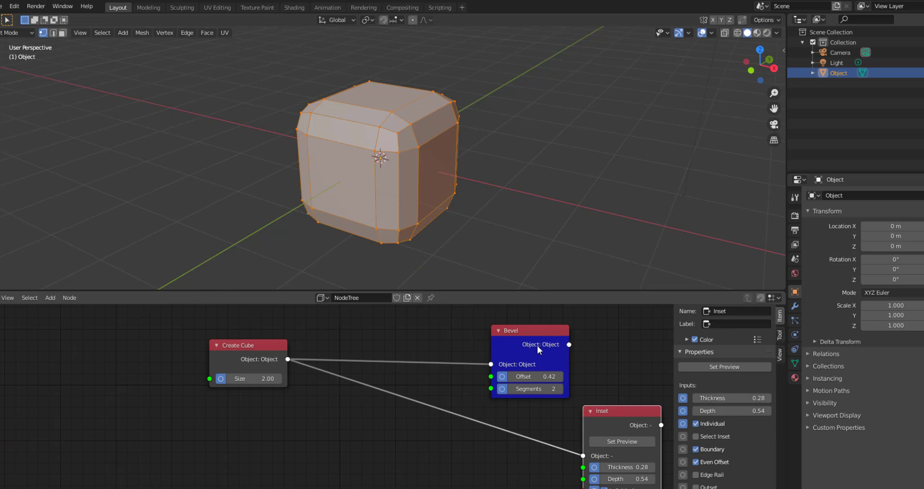
left_click_drag(537, 346, 558, 402)
left_click(558, 403)
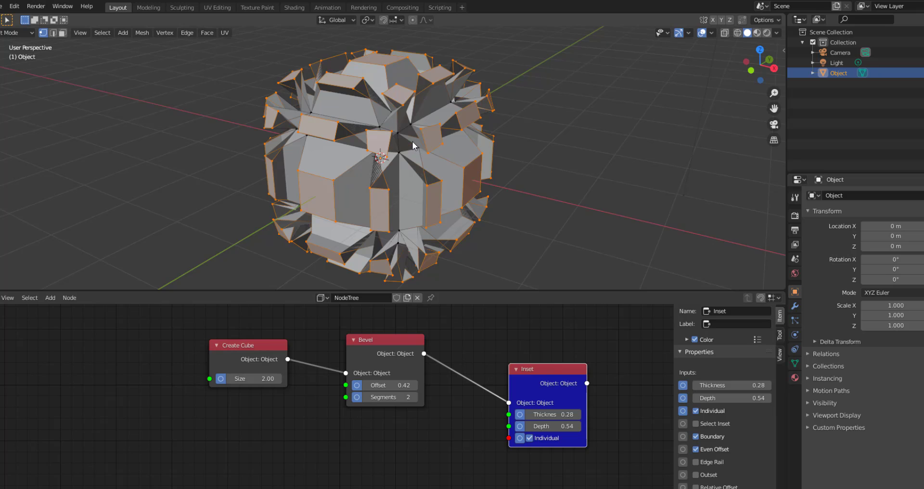
- Set the Inset node's thickness to 0.00
scroll(498, 368, "up", 2)
scroll(501, 385, "up", 1)
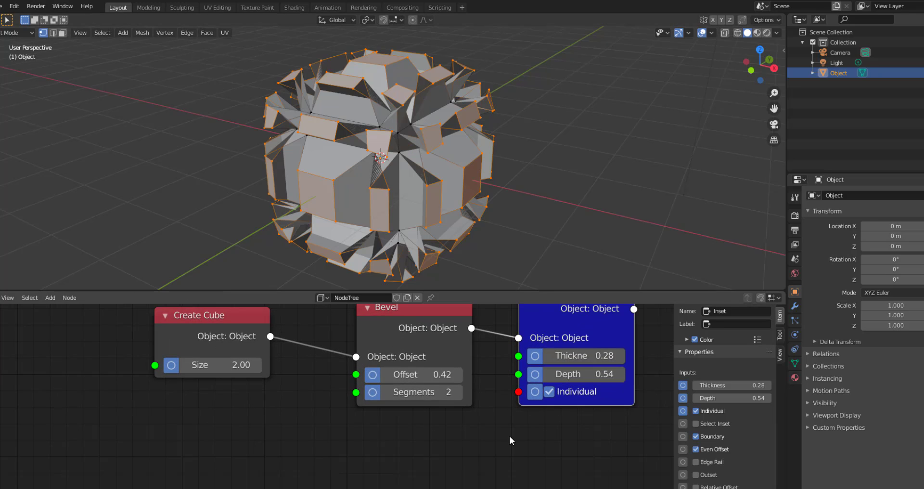
middle_click_drag(517, 462, 433, 481)
left_click_drag(509, 387, 493, 386)
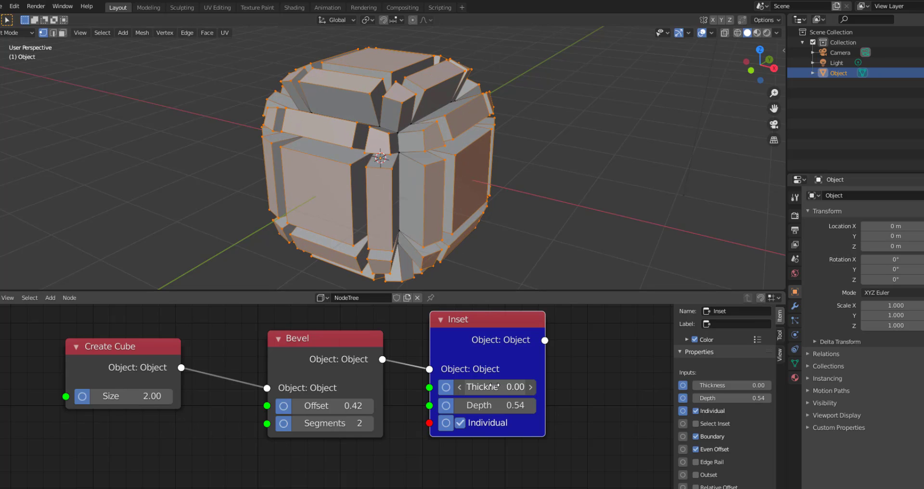
- Duplicate the Bevel node after Inset, connect Inset's object output to the copy, and preview it
left_click(351, 366)
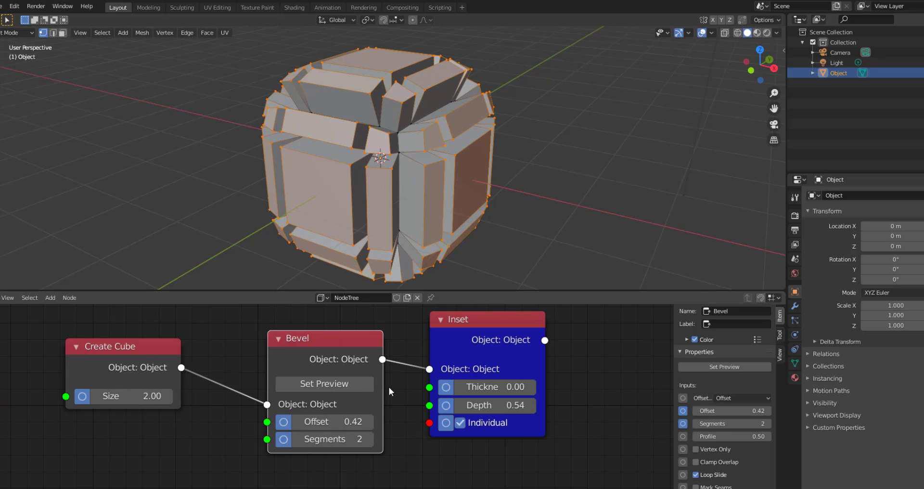
middle_click_drag(564, 382, 419, 379)
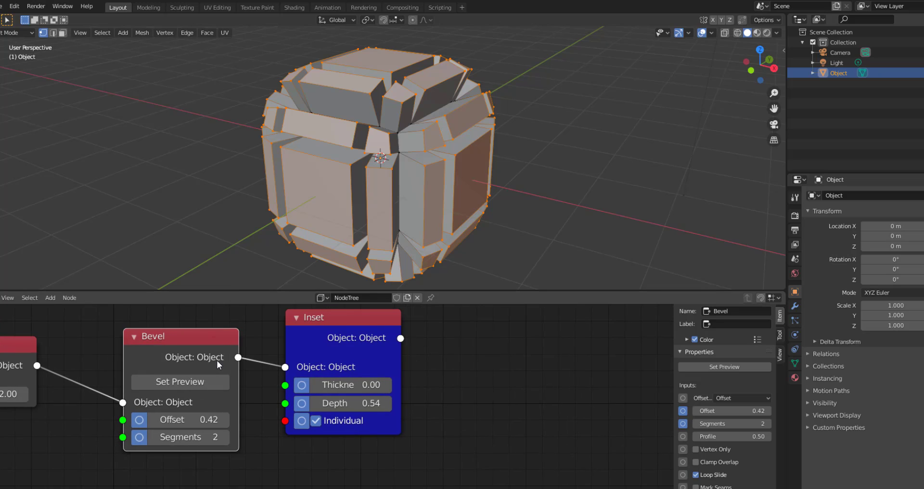
key("ctrl+v")
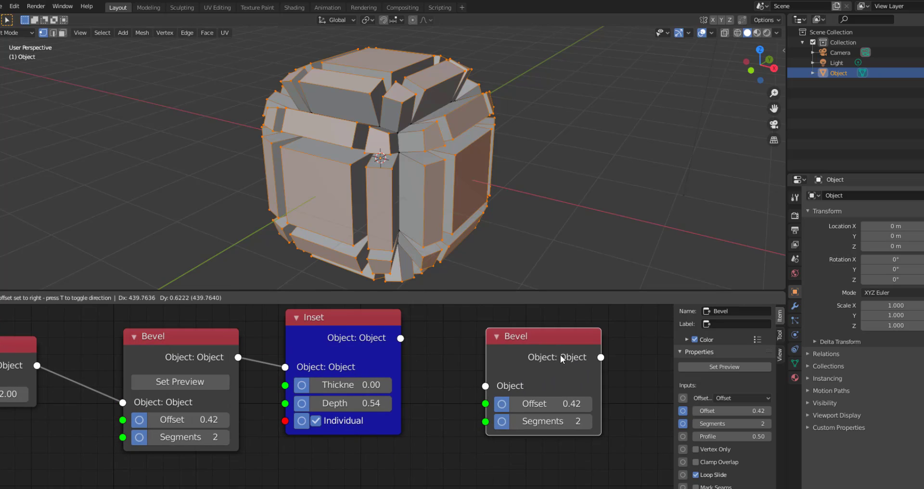
left_click(563, 358)
left_click_drag(400, 339, 488, 392)
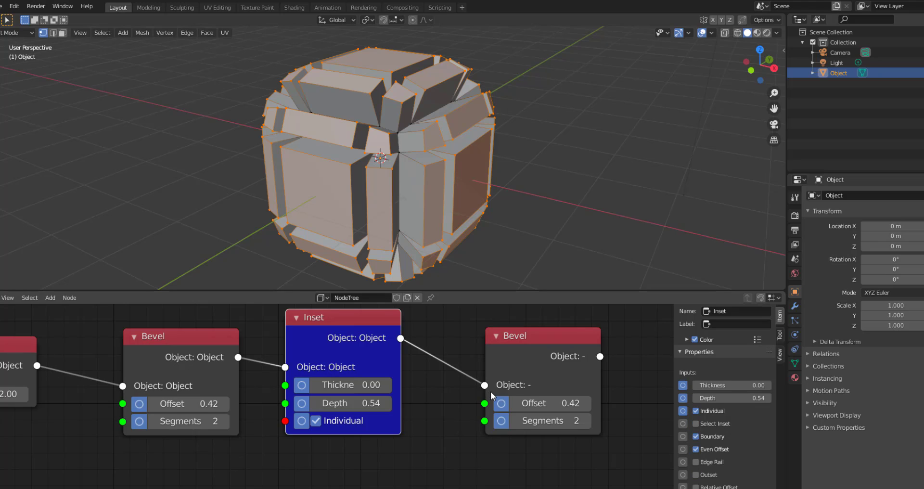
left_click(559, 380)
left_click(558, 381)
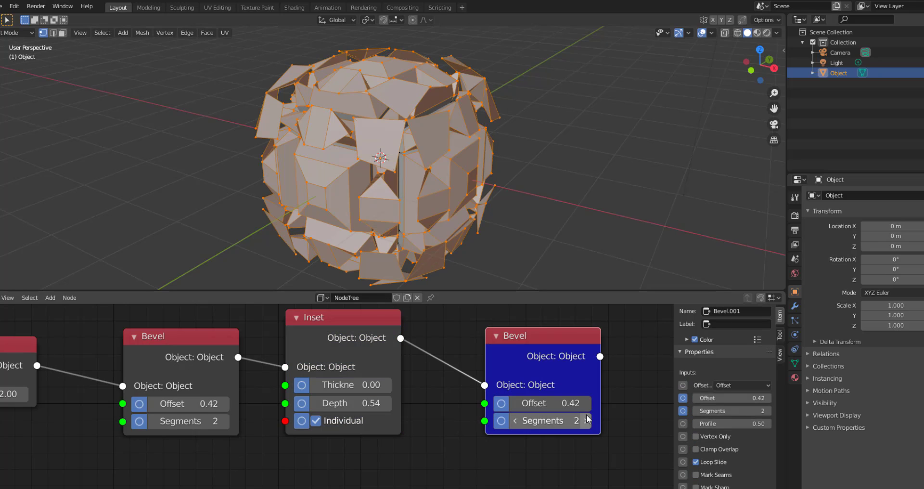
- Set the second Bevel node's offset to 0.06 and inspect the resulting mesh from several angles
left_click_drag(556, 405, 544, 403)
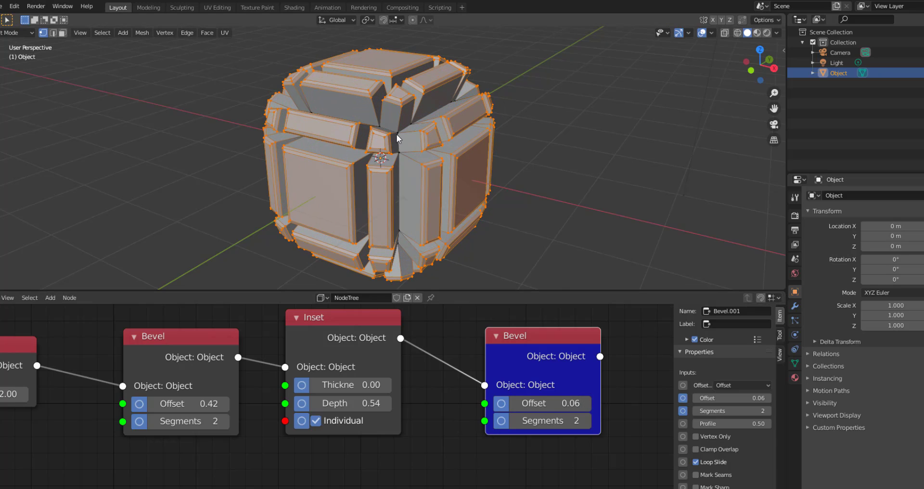
middle_click_drag(396, 134, 449, 215)
scroll(520, 167, "up", 5)
scroll(521, 168, "down", 6)
scroll(521, 168, "down", 3)
scroll(425, 163, "up", 8)
scroll(386, 157, "down", 6)
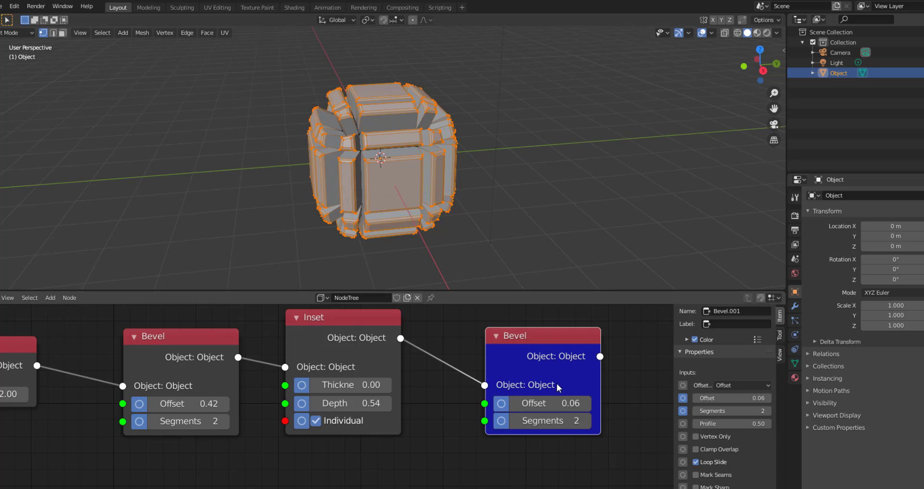
left_click_drag(557, 384, 505, 367)
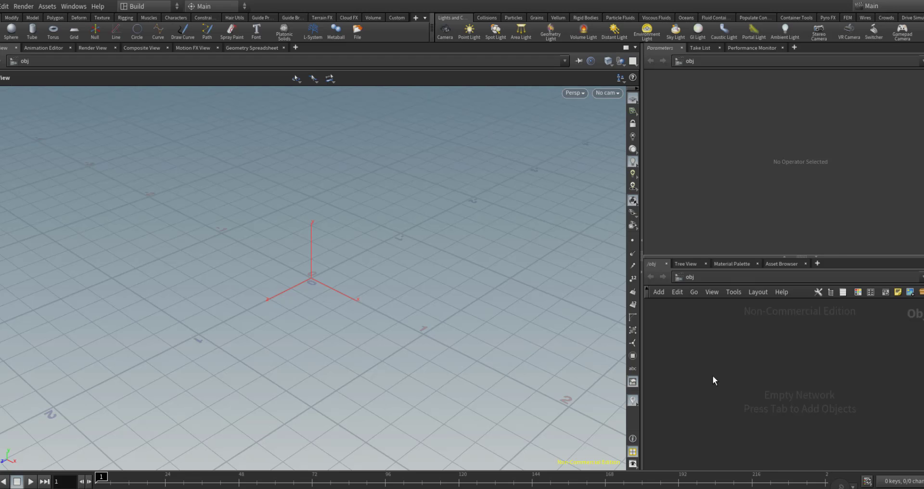
- Switch to Houdini, add a Geometry object to the empty obj network, and enter it
key("Tab")
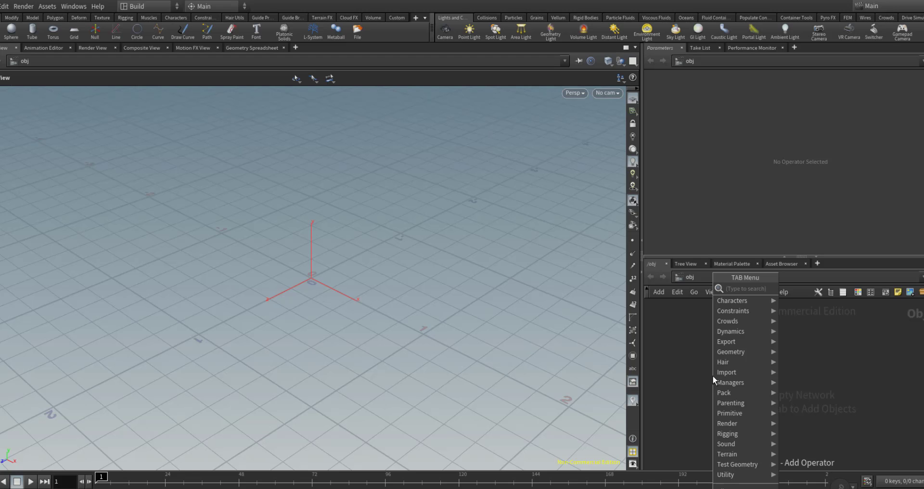
type("c")
key("BackSpace")
type("geo")
key("Return")
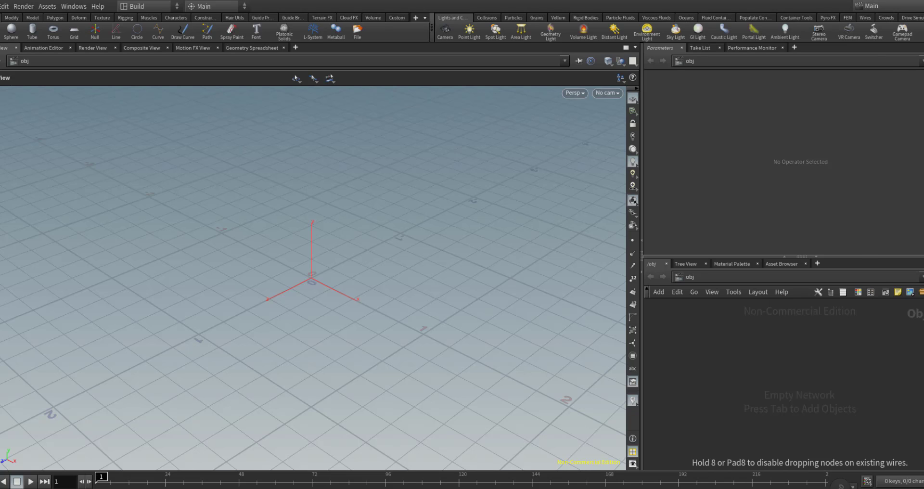
left_click(712, 375)
double_click(717, 377)
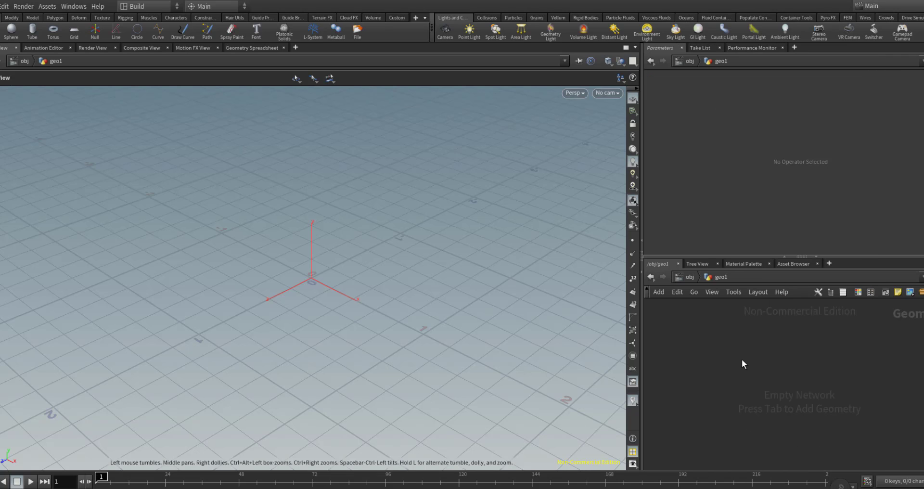
- Add a Box node inside the geometry network
key("Tab")
type("bi")
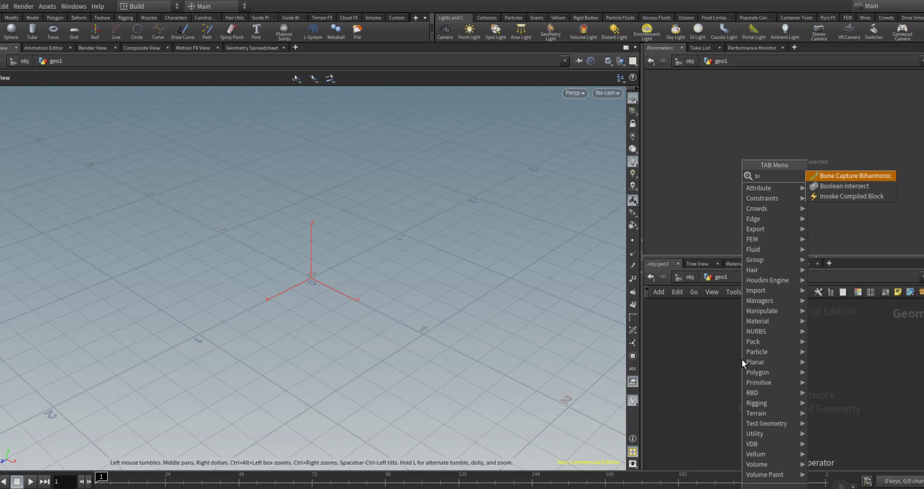
key("BackSpace")
type("ox")
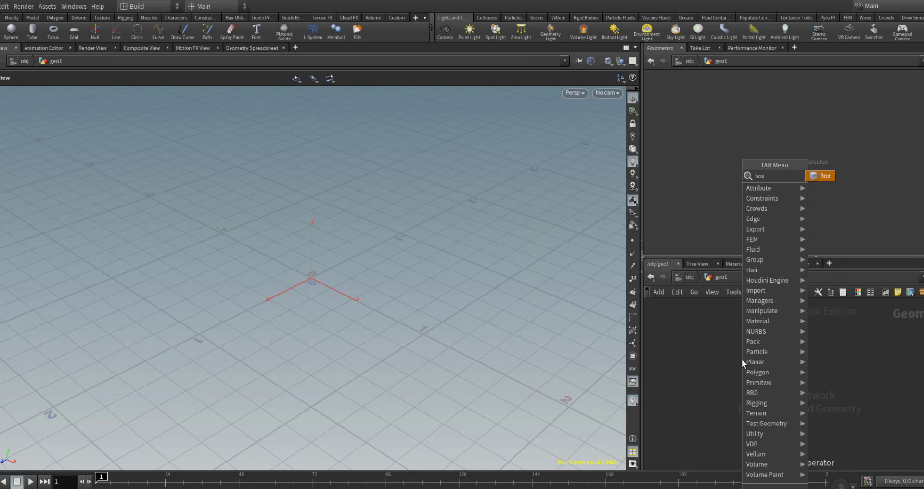
key("Return")
left_click(741, 358)
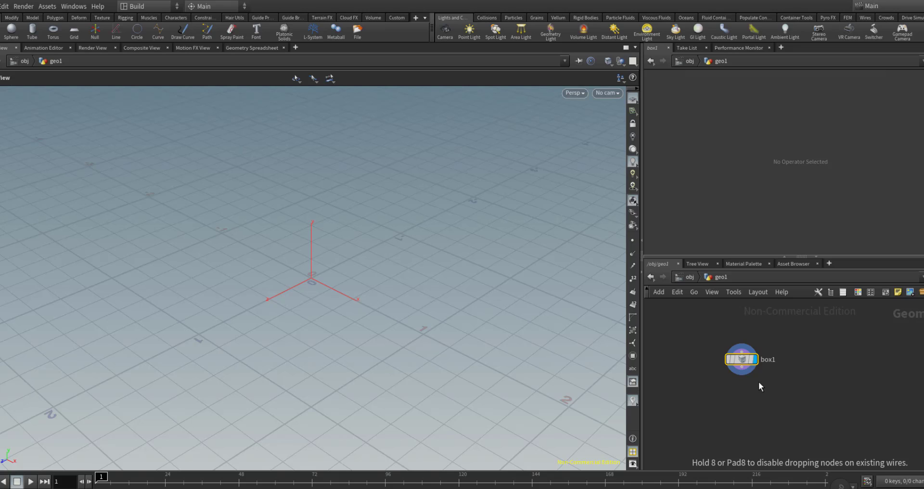
scroll(742, 359, "up", 5)
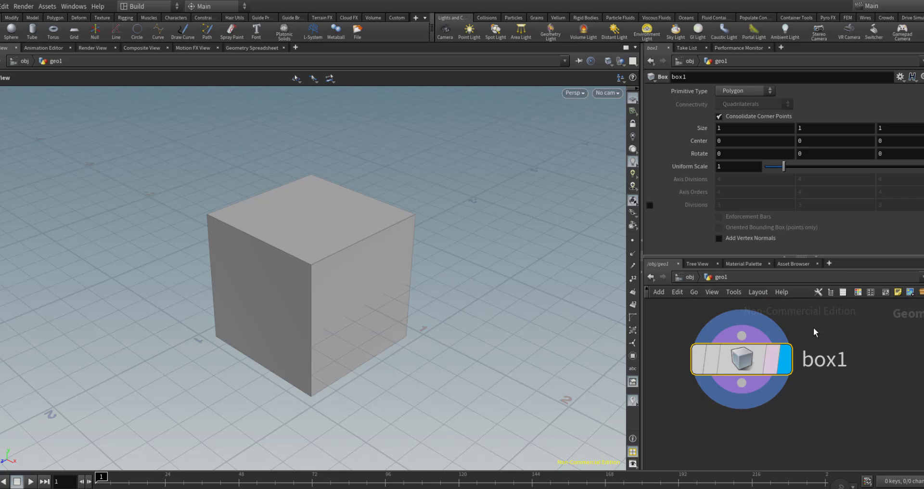
mouse_move(784, 357)
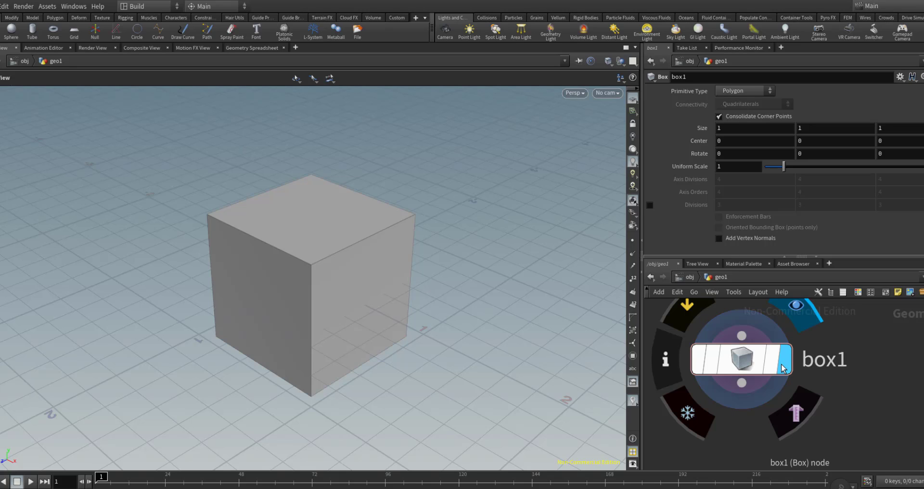
scroll(855, 338, "down", 4)
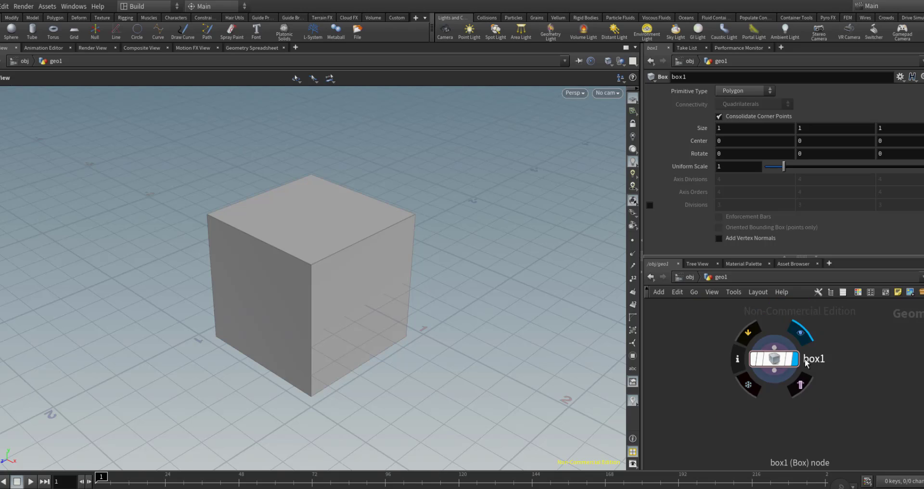
scroll(856, 337, "up", 3)
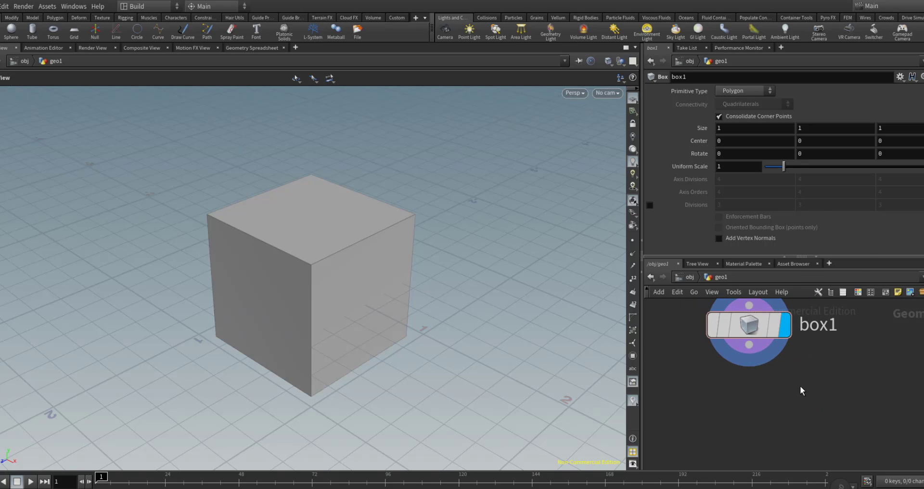
- Add a PolyExtrude node, wire box1 into its first input, display it, and place it below box1
key("Tab")
type("ext")
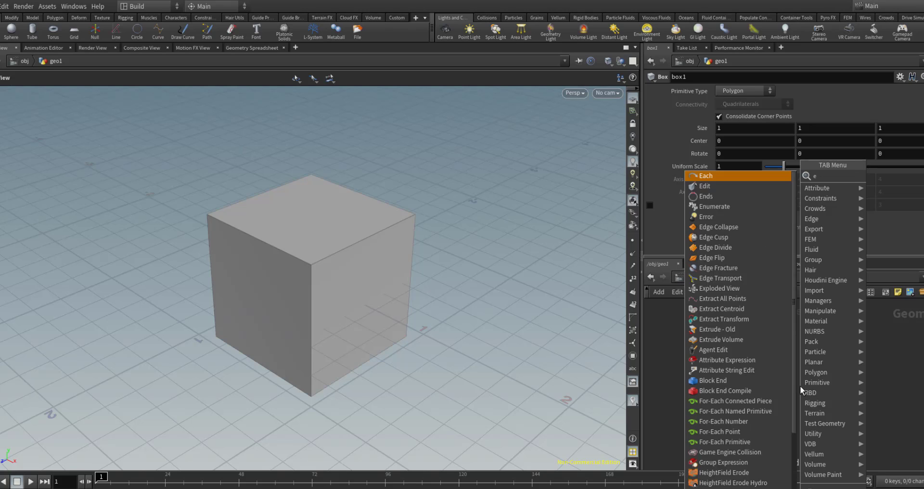
key("Down")
key("Down")
key("Down")
key("Down")
key("Down")
key("Down")
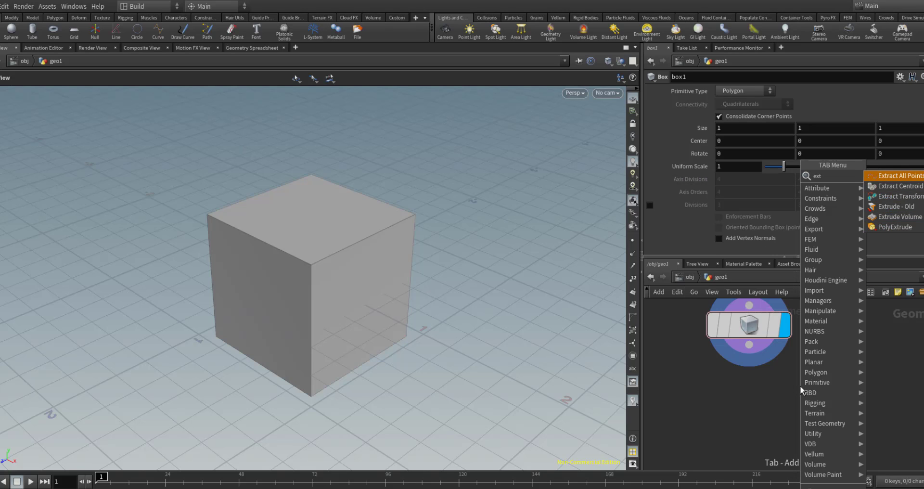
key("Up")
key("Return")
left_click(802, 391)
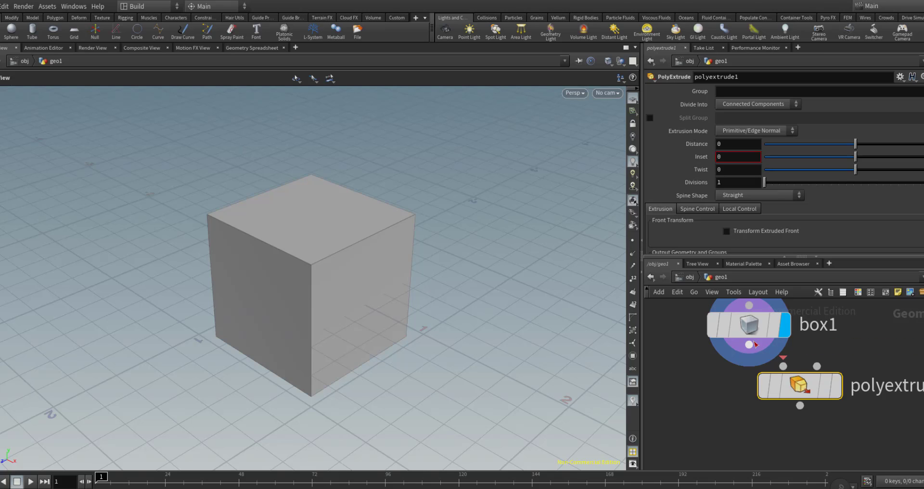
left_click(828, 392)
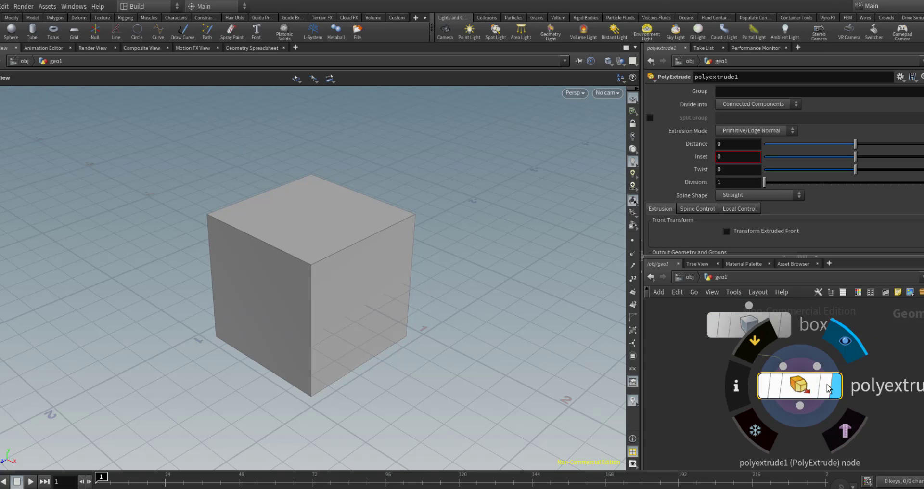
left_click_drag(801, 386, 763, 393)
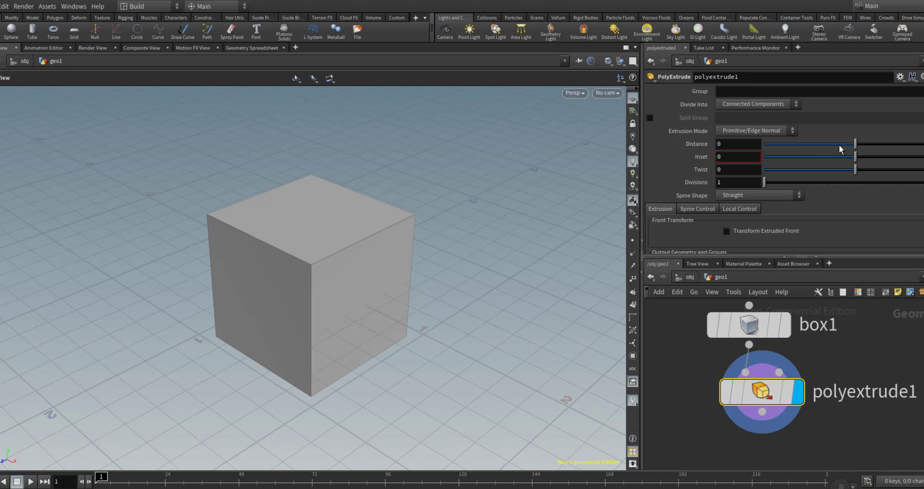
- Show primitive numbers and limit the PolyExtrude to primitive 5, with distance 0.287 and inset 0.101
mouse_move(856, 145)
left_mouse_down()
mouse_move(869, 144)
mouse_move(857, 158)
left_mouse_up()
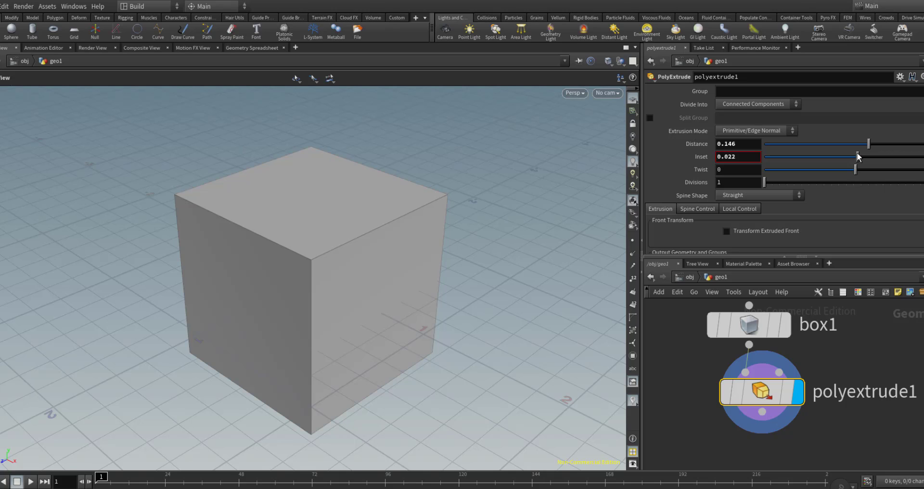
left_click(634, 306)
middle_click_drag(323, 289, 374, 281)
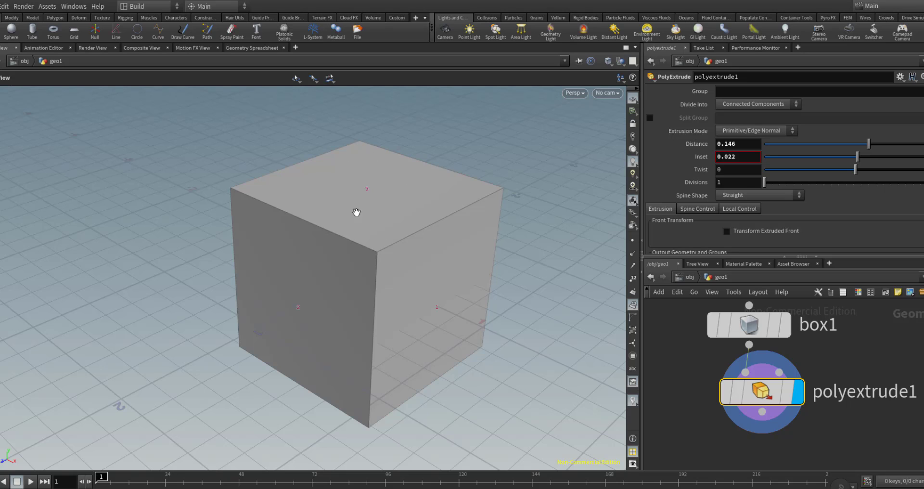
left_click(780, 92)
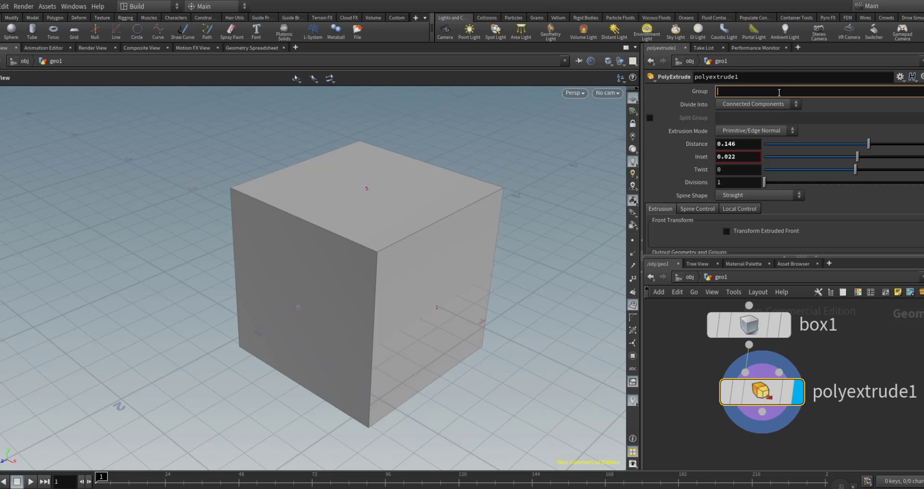
type("5")
key("Return")
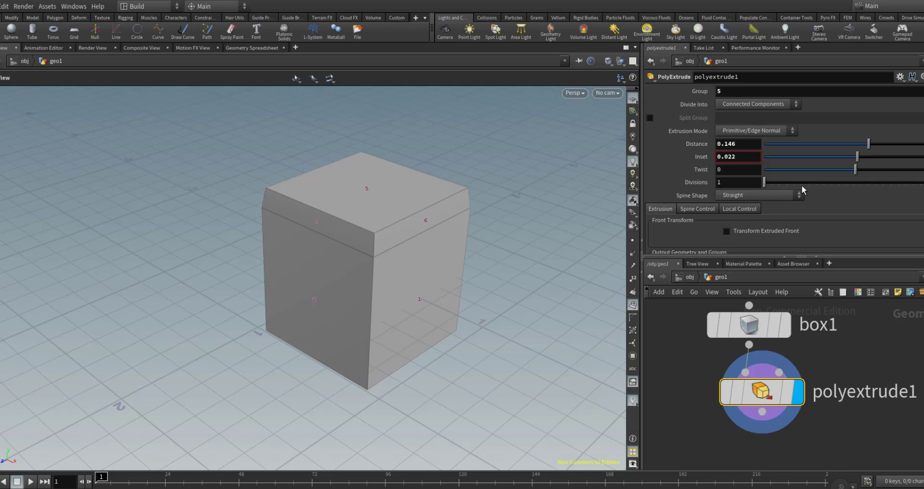
mouse_move(870, 145)
left_mouse_down()
mouse_move(883, 147)
mouse_move(865, 159)
left_mouse_up()
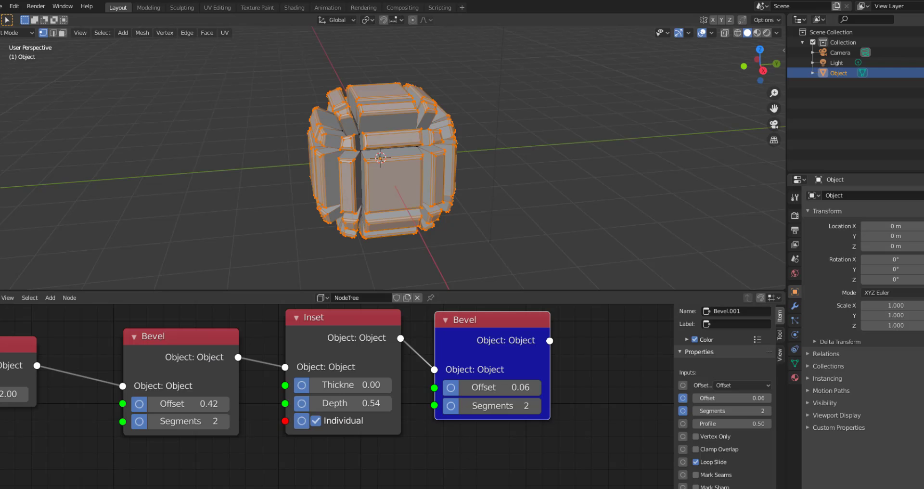
- Switch to Blender, preview the Create Cube node, and move it farther away from the first Bevel node
scroll(284, 452, "down", 6)
middle_click_drag(290, 457, 387, 425)
left_click_drag(192, 364, 181, 407)
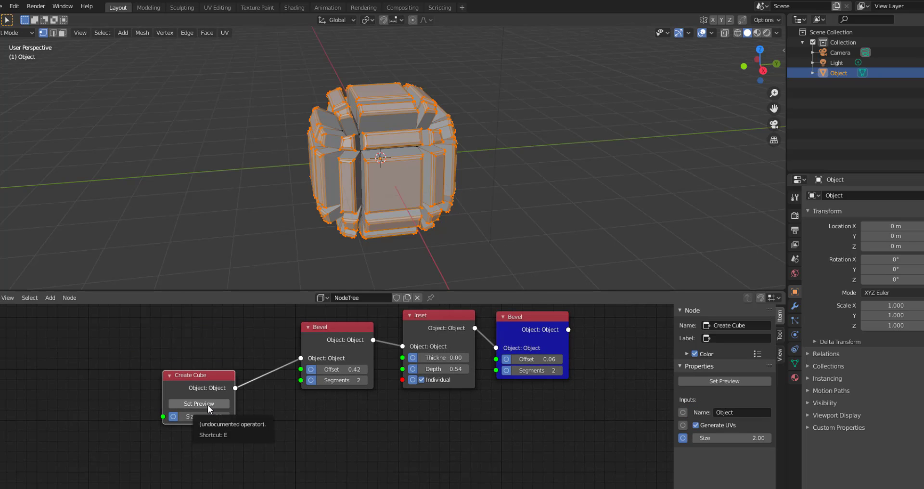
left_click(208, 404)
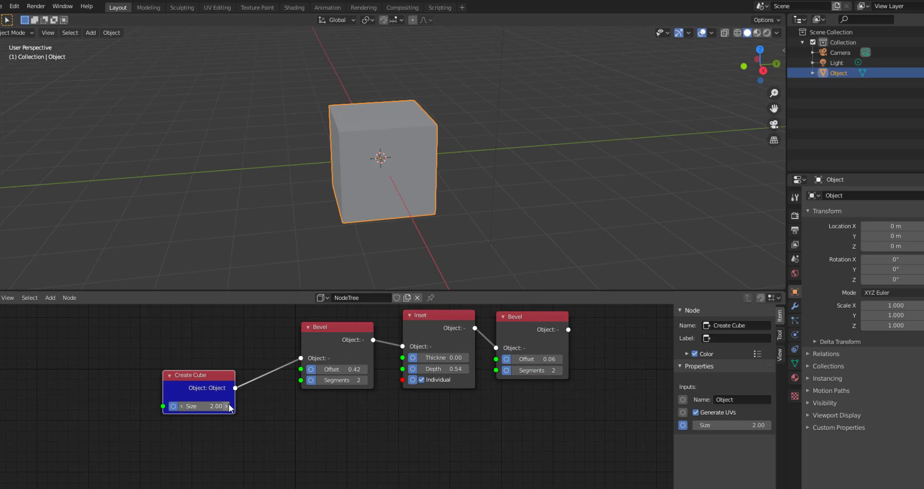
left_click_drag(209, 393, 162, 381)
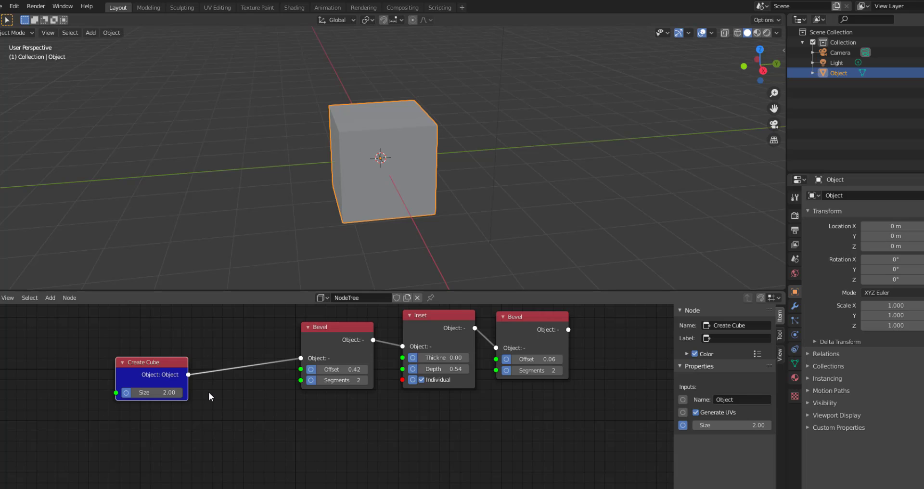
- Add a Select by Index node and connect Create Cube's object output to its object input
key("shift+a")
left_click(192, 360)
type("select by")
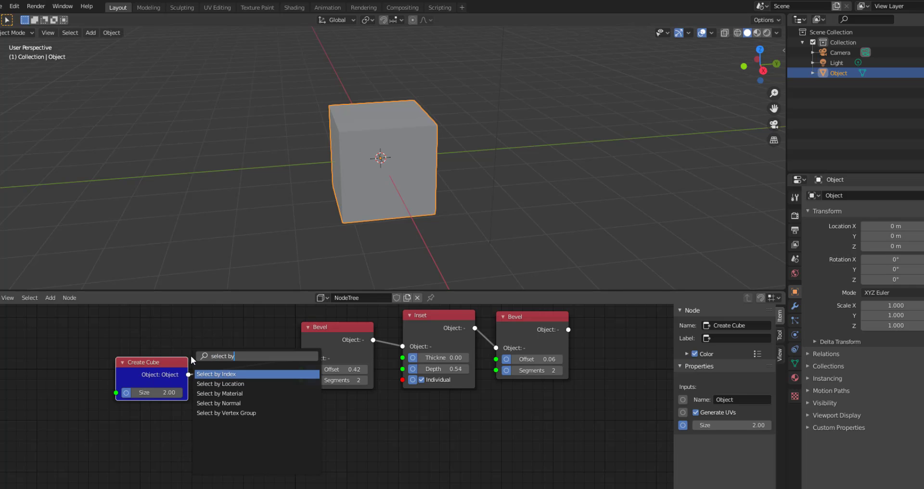
key("Return")
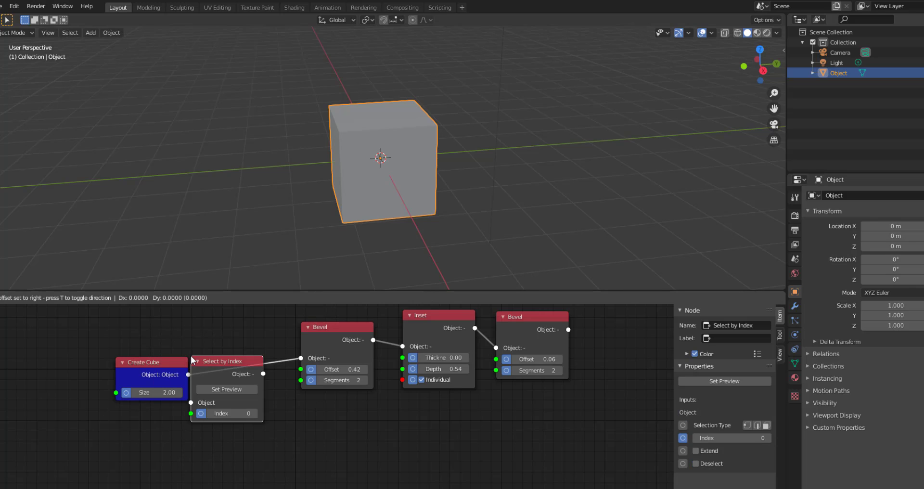
left_click(211, 402)
left_click_drag(188, 374, 202, 425)
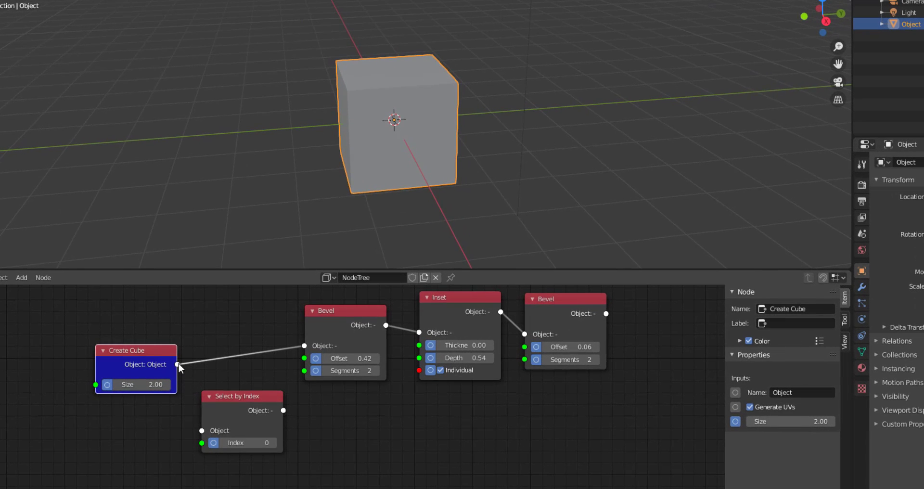
left_click_drag(178, 364, 202, 431)
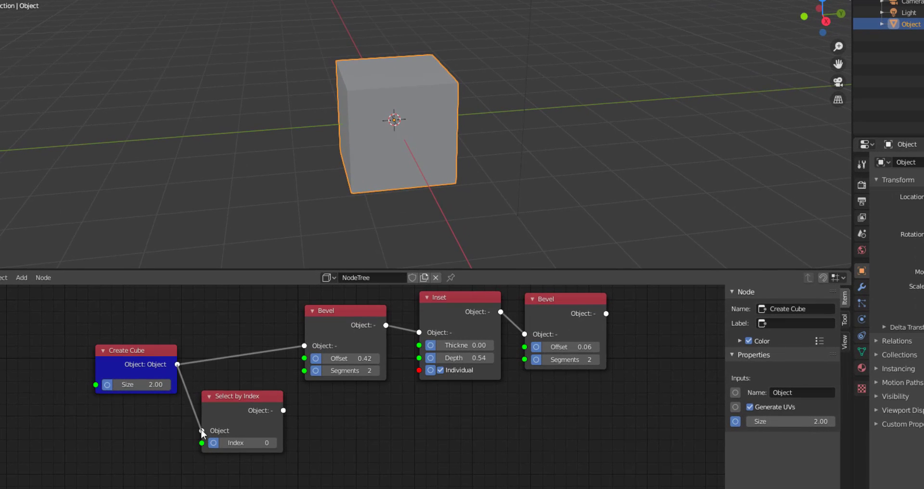
- Preview the Select by Index node and set its selection type to faces
left_click(232, 420)
left_click(242, 427)
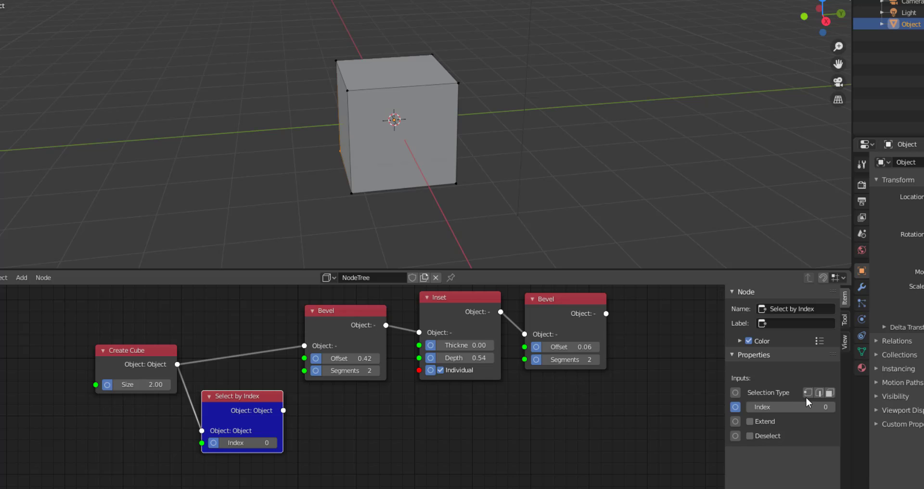
left_click(828, 394)
middle_click_drag(330, 227, 385, 124)
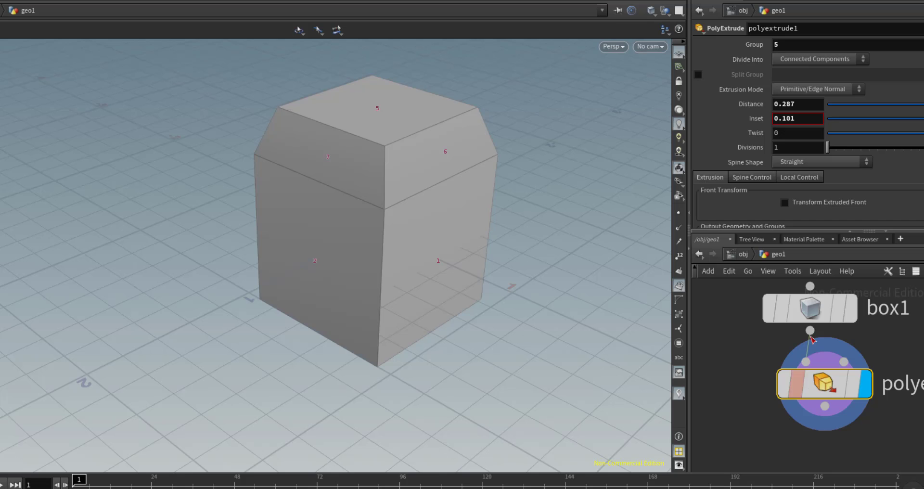
- In Houdini, display box1 and examine the primitive numbers on its faces from several angles
left_click(851, 308)
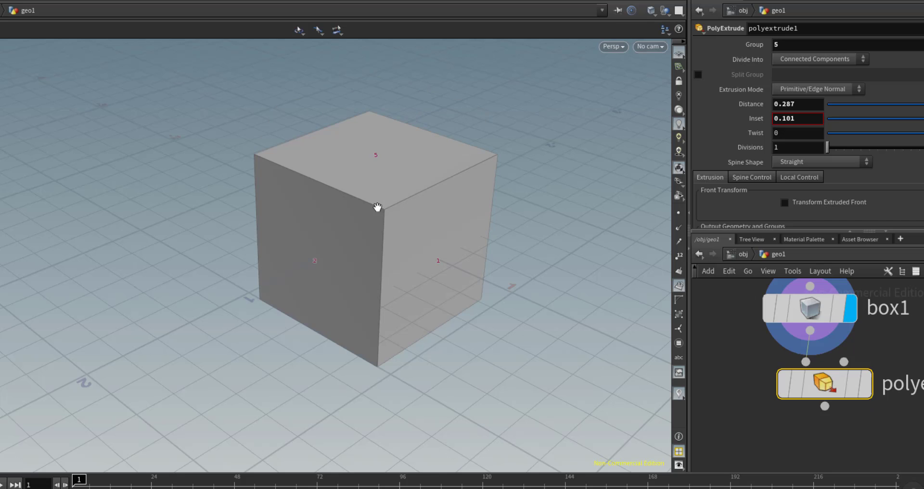
scroll(376, 202, "up", 1)
left_click_drag(472, 261, 156, 239)
mouse_move(499, 281)
left_mouse_down()
mouse_move(399, 229)
mouse_move(406, 184)
mouse_move(433, 290)
mouse_move(416, 291)
left_mouse_up()
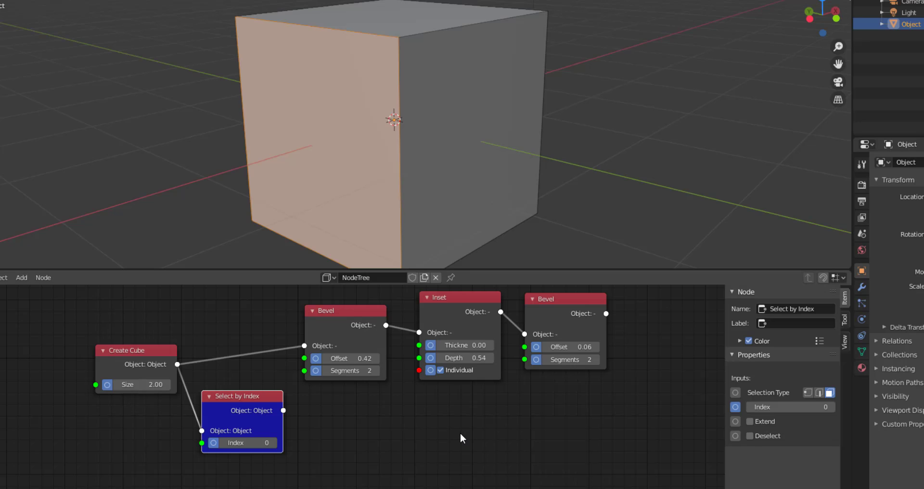
- Back in Blender, try index 1 on the Select by Index node, then set the index to 5
scroll(345, 423, "up", 1)
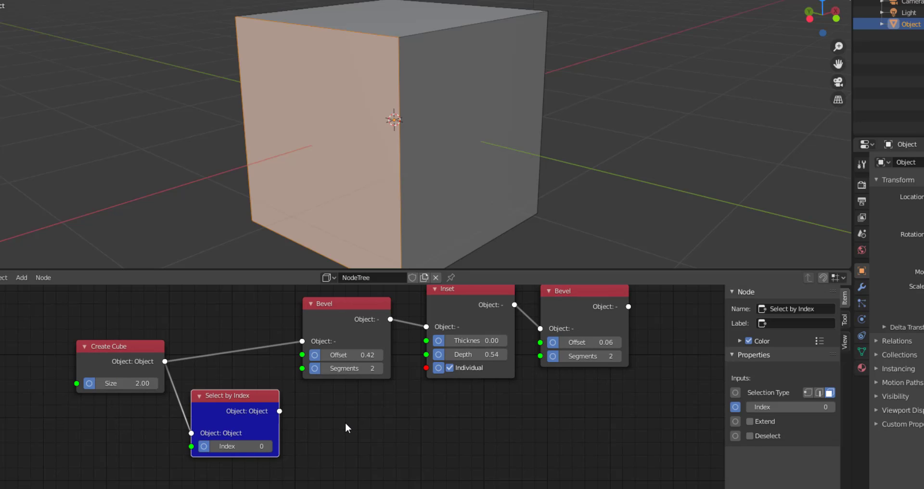
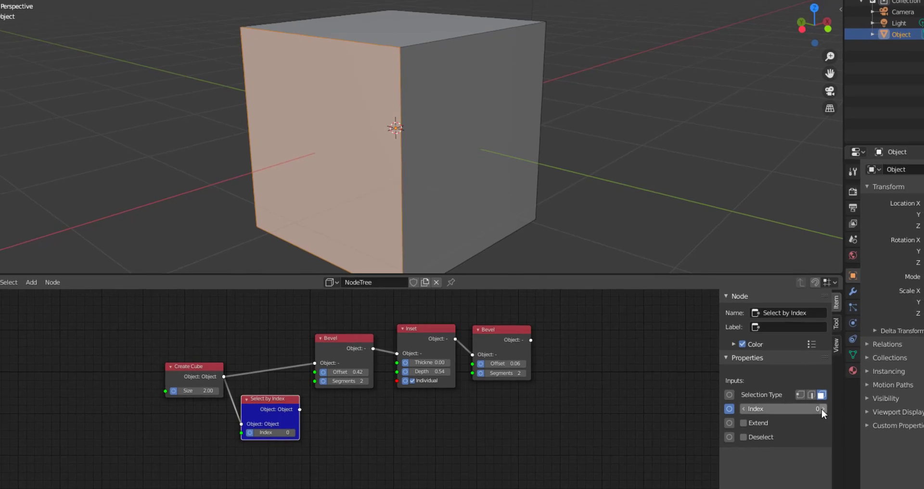
left_click(822, 409)
middle_click_drag(625, 241, 645, 281)
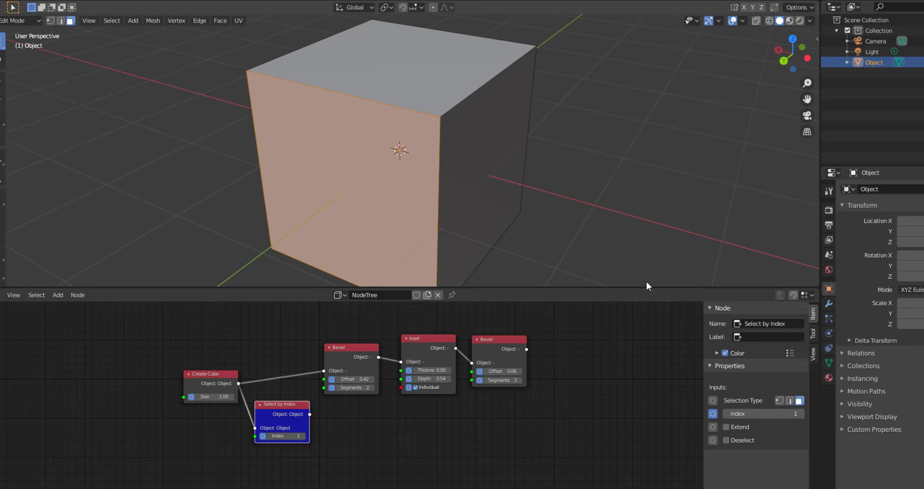
left_click(790, 414)
type("5")
key("Return")
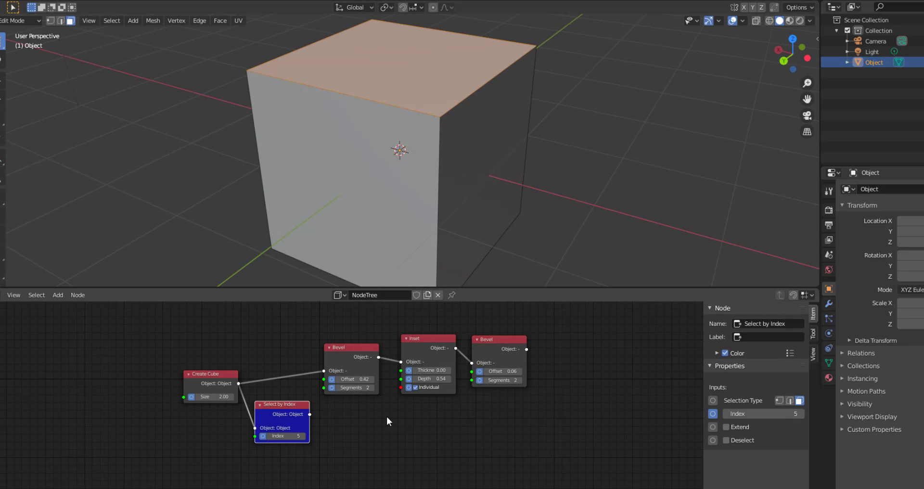
- Move the Inset node down, connect Select by Index's object output to it, and preview Inset
scroll(366, 423, "up", 1)
left_click_drag(445, 343, 446, 390)
left_click_drag(302, 415, 418, 407)
left_click(466, 394)
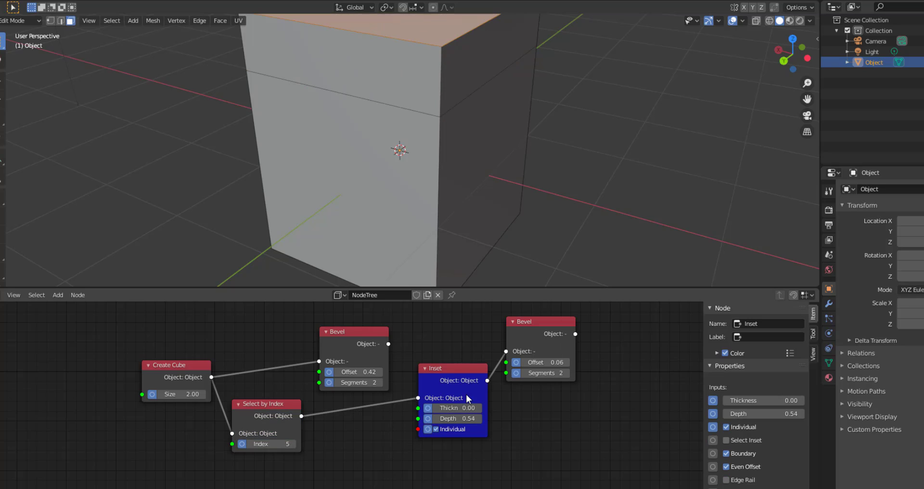
scroll(420, 146, "down", 4)
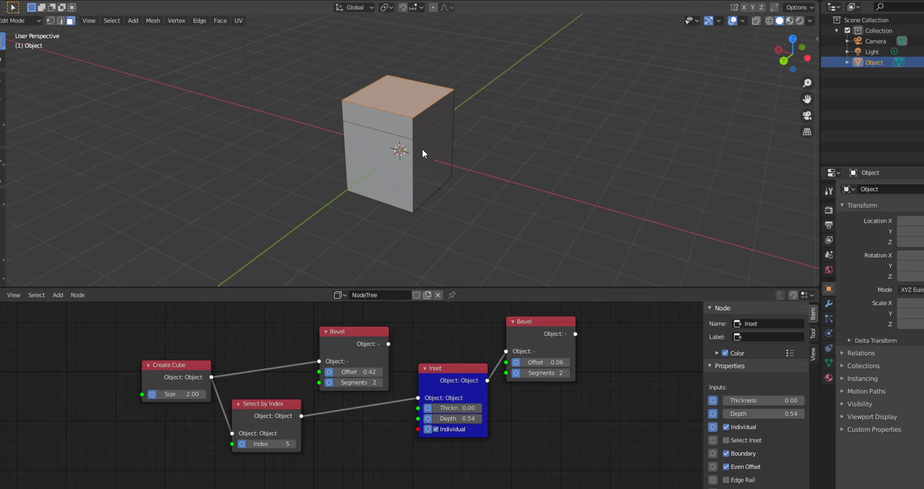
- Move the second Bevel node away from Inset and preview its result on the cube
left_click_drag(534, 338, 589, 358)
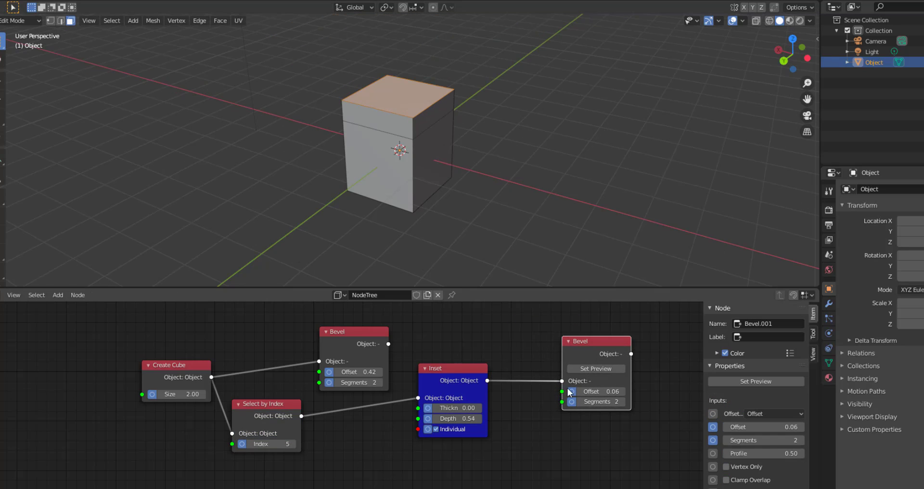
left_click(593, 369)
scroll(438, 136, "up", 4)
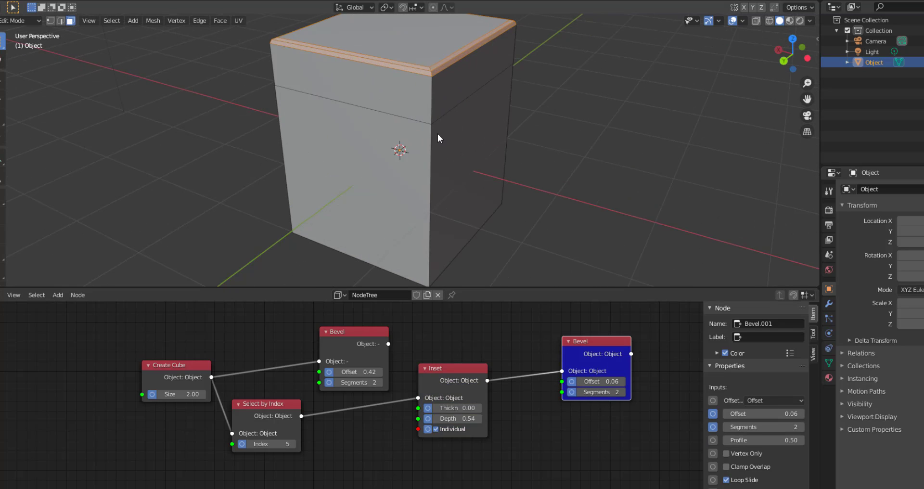
middle_click_drag(437, 134, 346, 152)
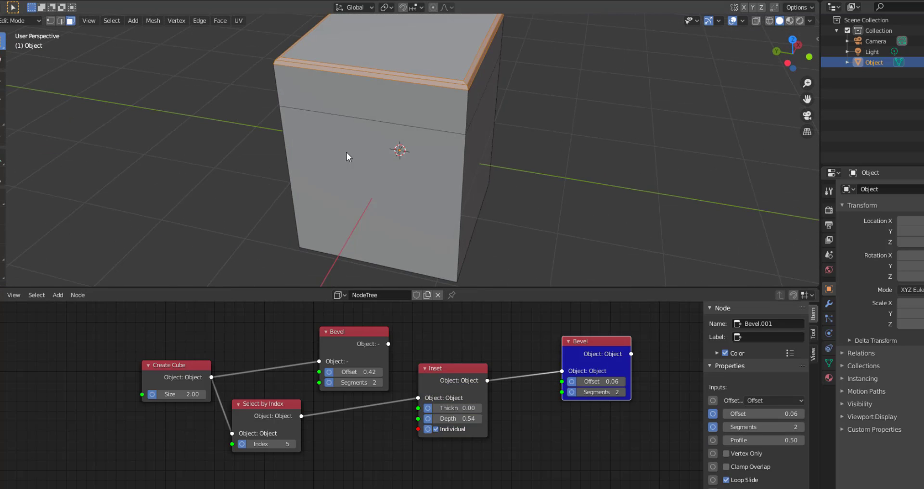
- Enable Deselect on the Select by Index node
left_click(258, 416)
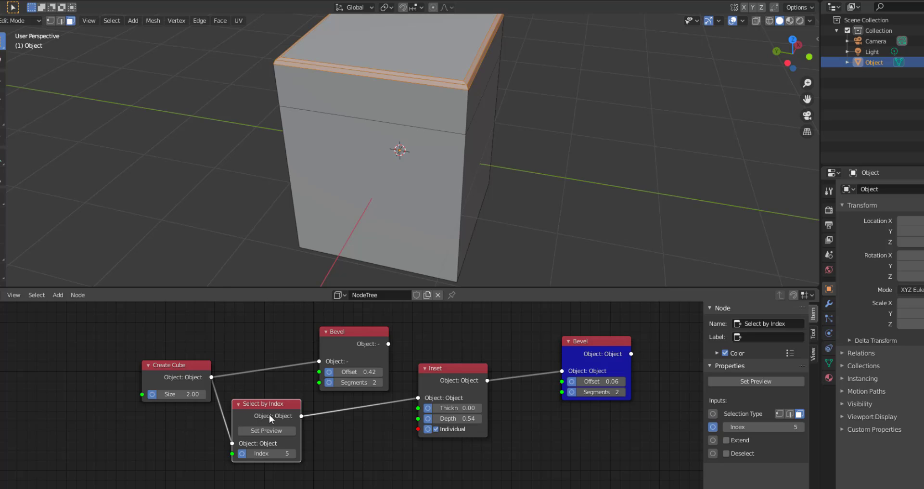
left_click_drag(269, 414, 267, 412)
left_click(726, 454)
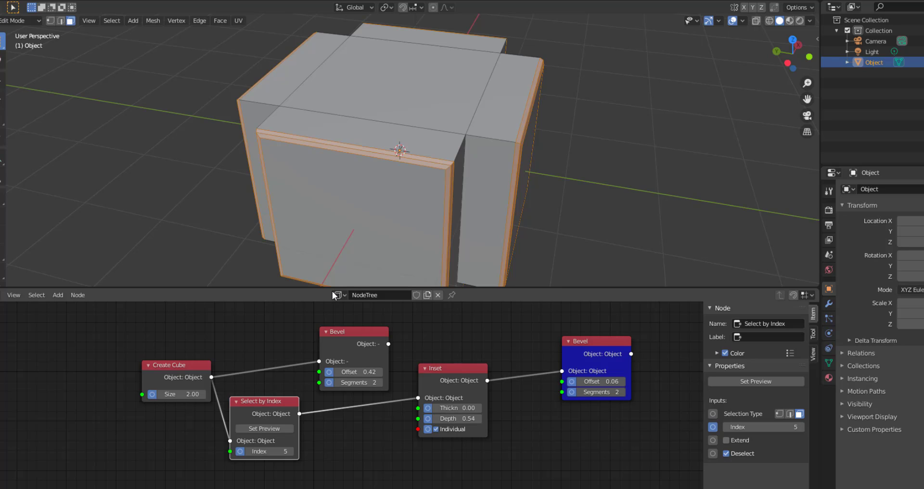
scroll(496, 455, "down", 2)
middle_click_drag(510, 451, 447, 417)
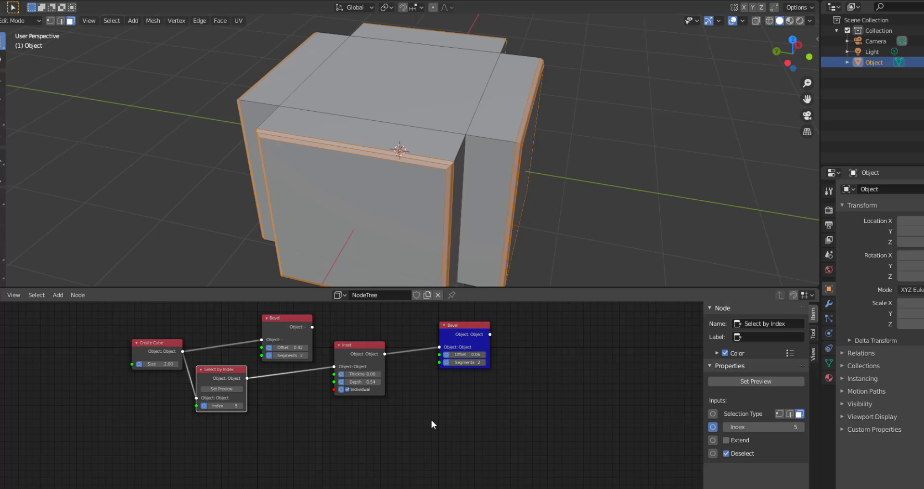
scroll(432, 421, "up", 3)
middle_click_drag(328, 435, 455, 452)
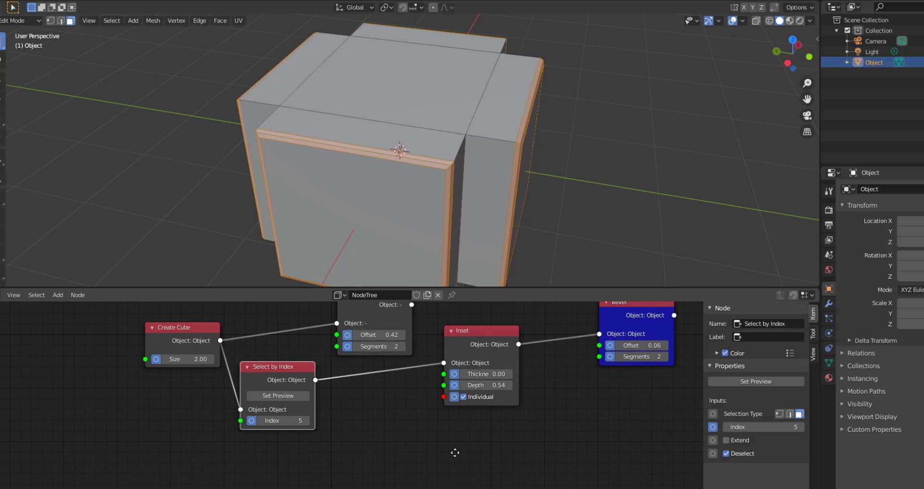
scroll(378, 152, "down", 5)
mouse_move(399, 168)
middle_mouse_down()
mouse_move(305, 159)
mouse_move(368, 140)
mouse_move(394, 159)
middle_mouse_up()
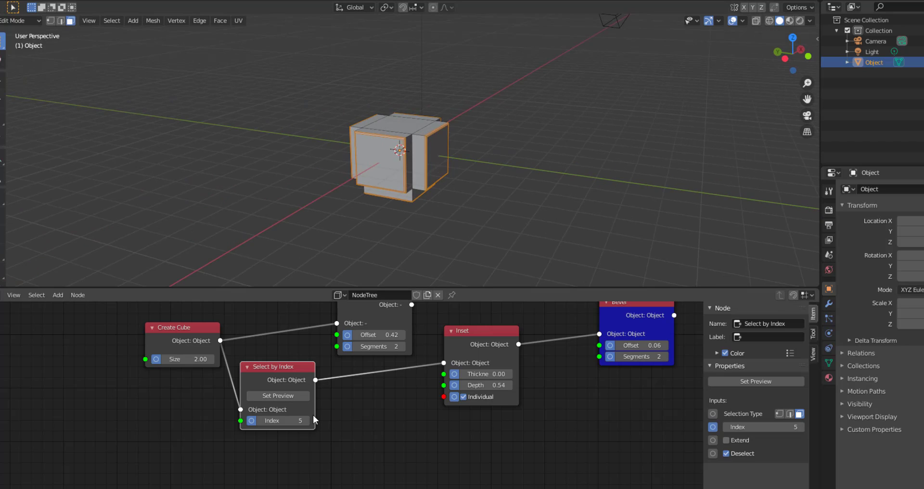
- Add a Create UV Sphere node below the Select by Index node
scroll(356, 441, "down", 1)
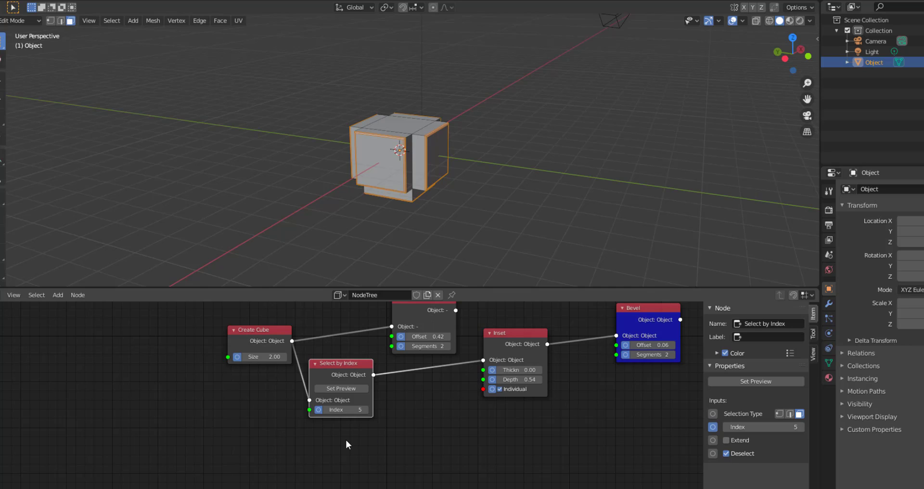
key("shift+a")
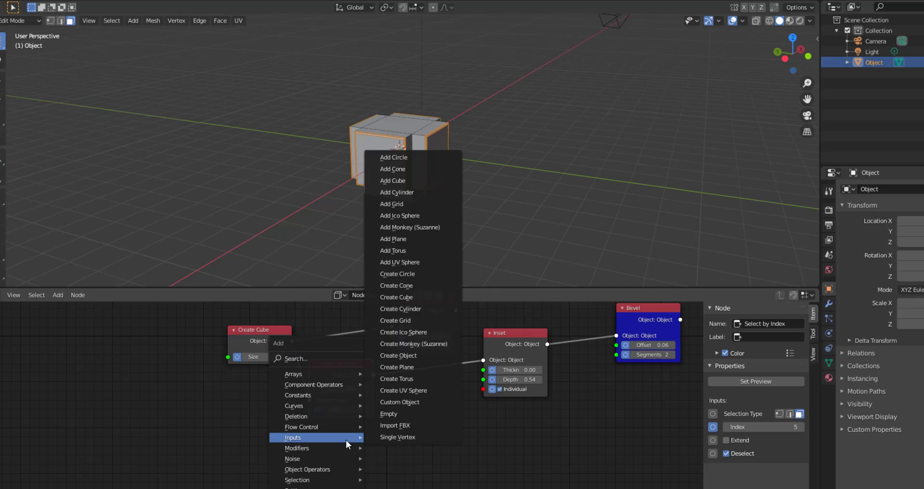
type("p")
key("BackSpace")
type("sp")
key("Down")
key("Down")
key("Down")
key("Down")
key("Down")
key("Down")
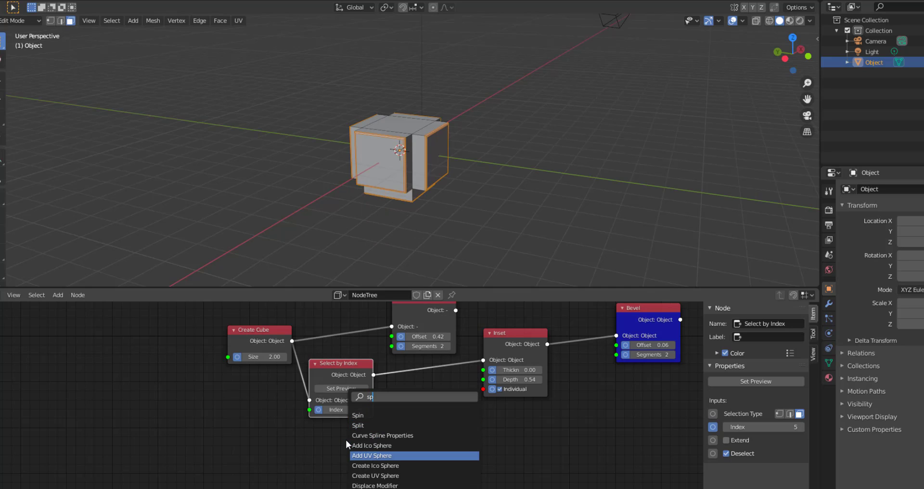
key("Return")
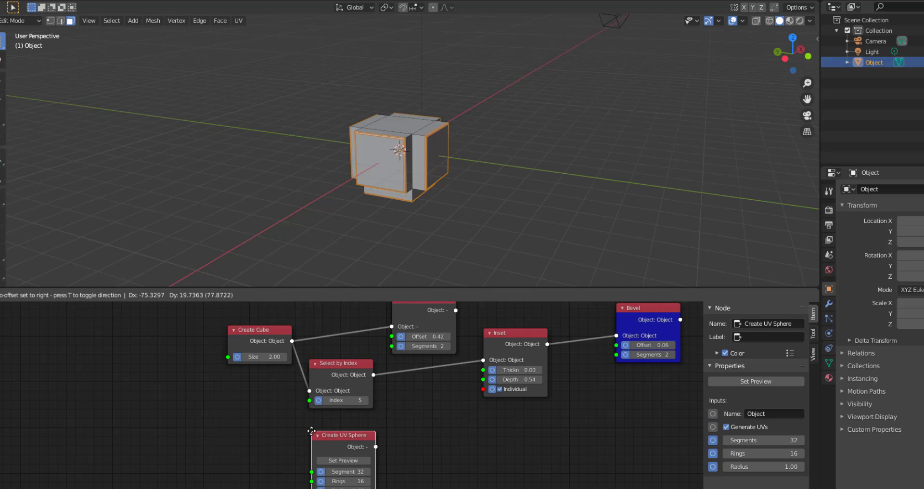
left_click(272, 456)
- Add a Scatter node next to Create UV Sphere and move the Inset node farther from Select by Index
key("shift+a")
mouse_move(435, 415)
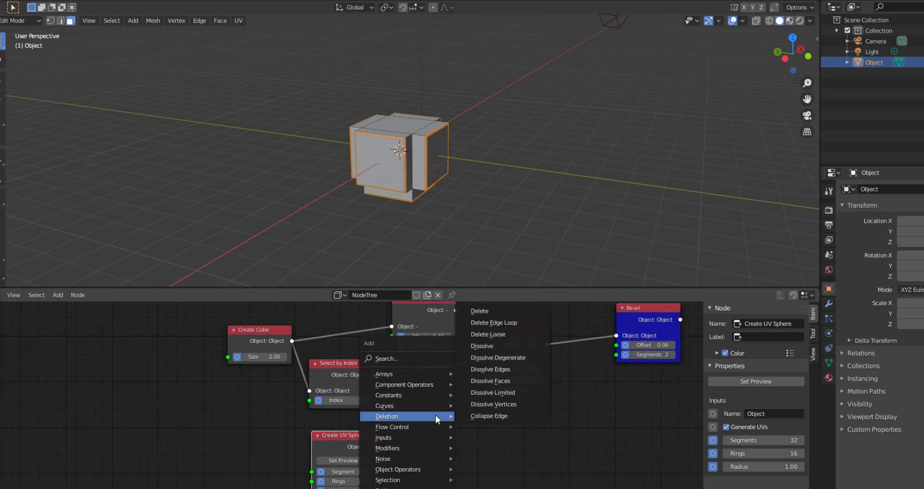
left_click(420, 357)
type("scat")
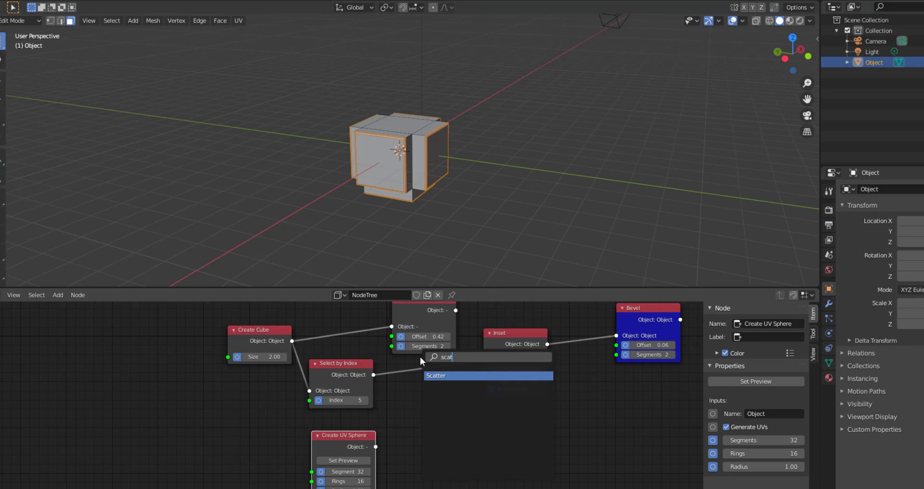
key("Return")
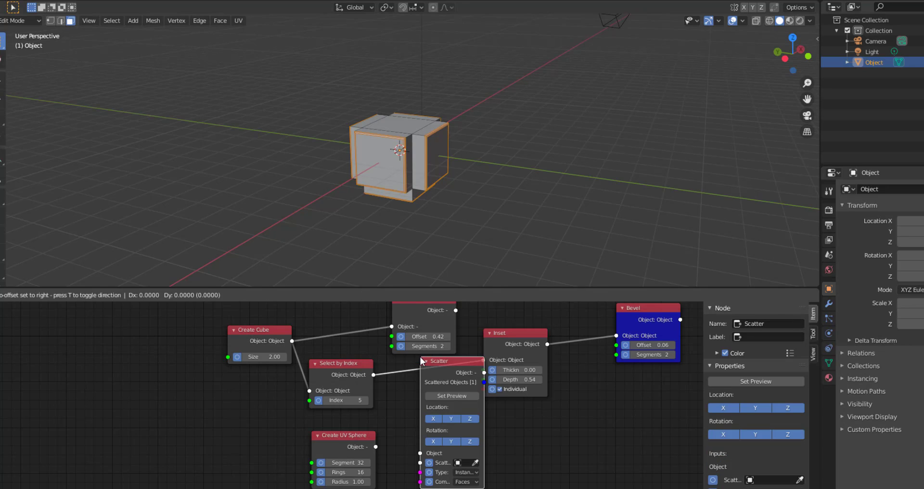
left_click(416, 396)
left_click_drag(502, 351, 557, 335)
middle_click_drag(539, 435, 534, 383)
- Connect Select by Index to Scatter's Object input and Create UV Sphere to its Scatter Object input, and preview Scatter
left_click_drag(374, 401, 411, 443)
left_click_drag(370, 330, 411, 432)
left_click(438, 383)
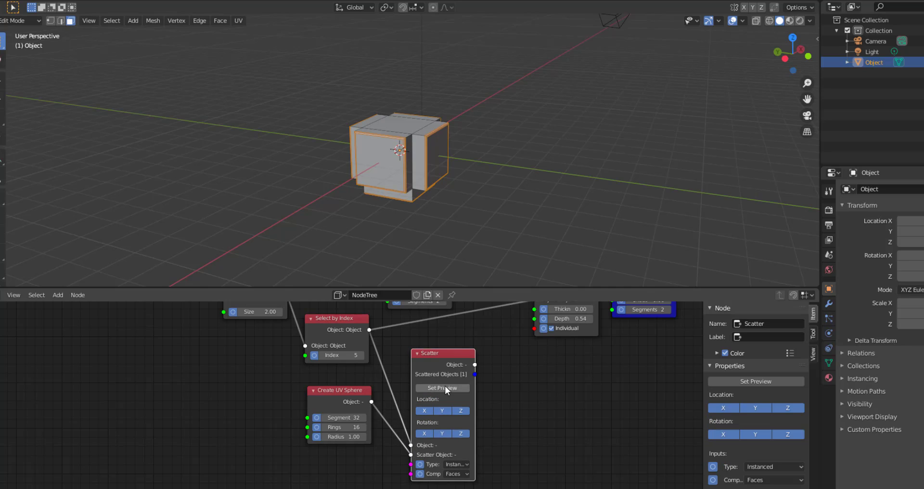
left_click(446, 386)
scroll(463, 198, "up", 5)
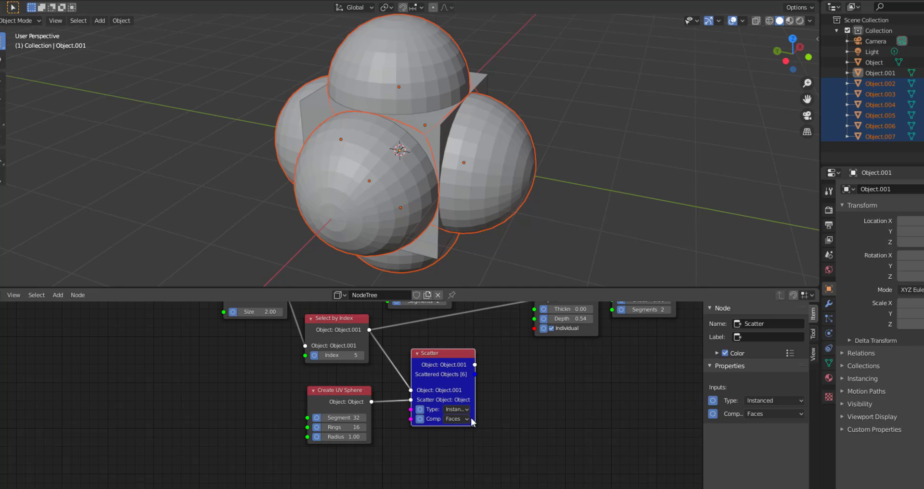
scroll(470, 418, "up", 3)
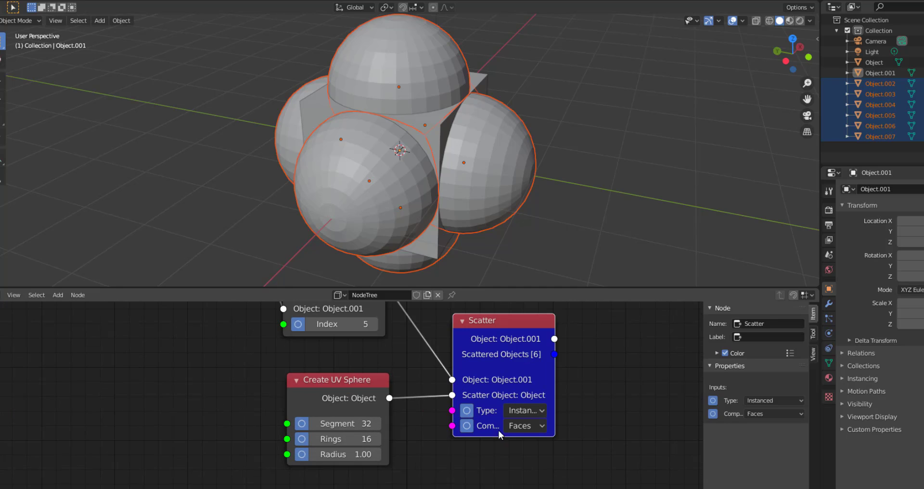
- Set the Scatter component to Vertices and reduce the UV sphere's radius to 0.34
left_click(440, 437)
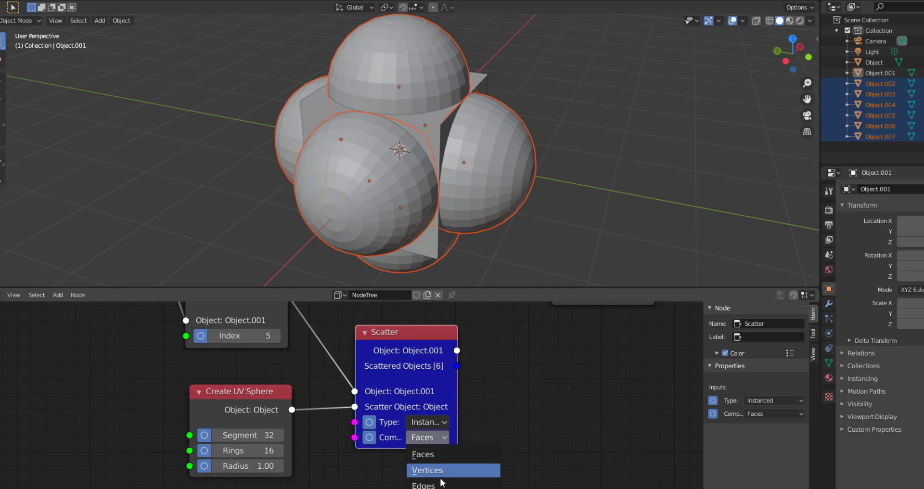
left_click(441, 473)
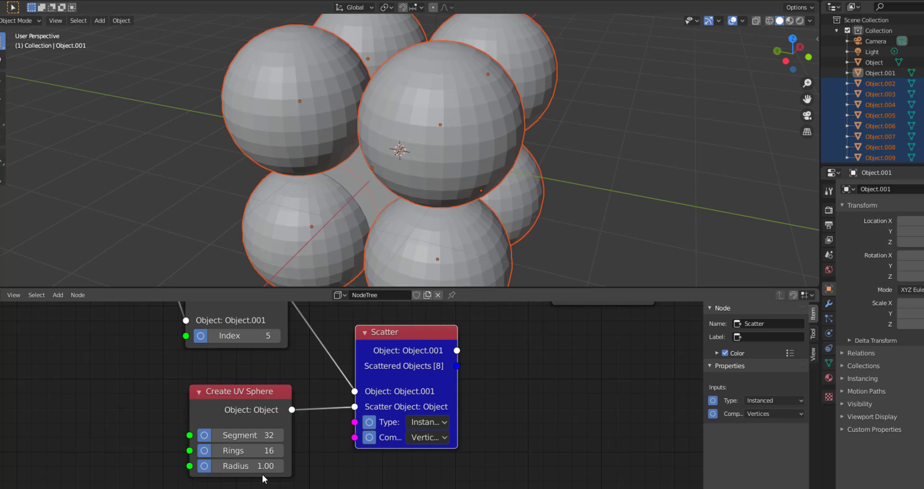
left_click_drag(259, 467, 242, 465)
scroll(558, 399, "down", 3)
- Move the Scatter node past the Bevel node at the end of the chain and preview Bevel
middle_click_drag(462, 427, 418, 449)
left_click_drag(301, 429, 399, 434)
scroll(401, 434, "down", 3)
middle_click_drag(406, 437, 352, 457)
left_click_drag(320, 413, 512, 430)
left_click_drag(509, 327, 537, 335)
left_click(487, 332)
left_click_drag(491, 420, 619, 404)
- Connect Bevel's output to Scatter's Object input and Create UV Sphere to Scatter Object, with Scatter as the preview
left_click_drag(558, 325, 577, 443)
left_click(607, 431)
left_click_drag(613, 411, 629, 371)
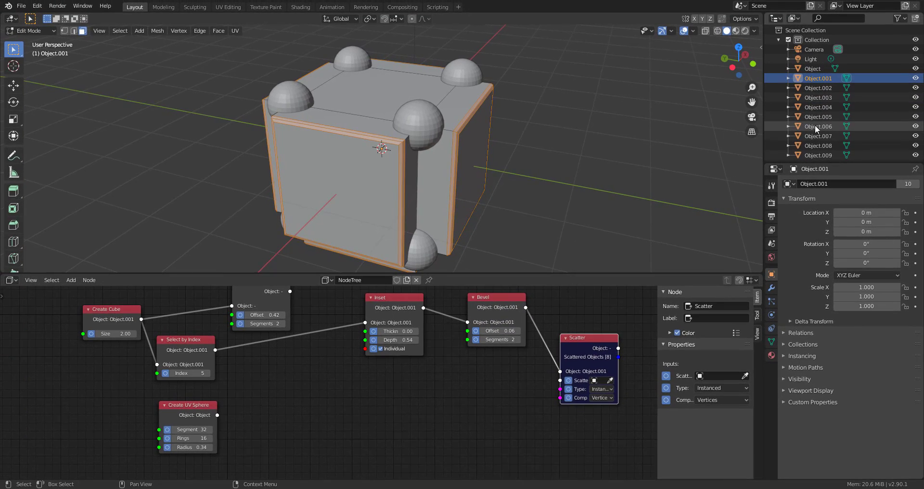
left_click_drag(217, 415, 561, 380)
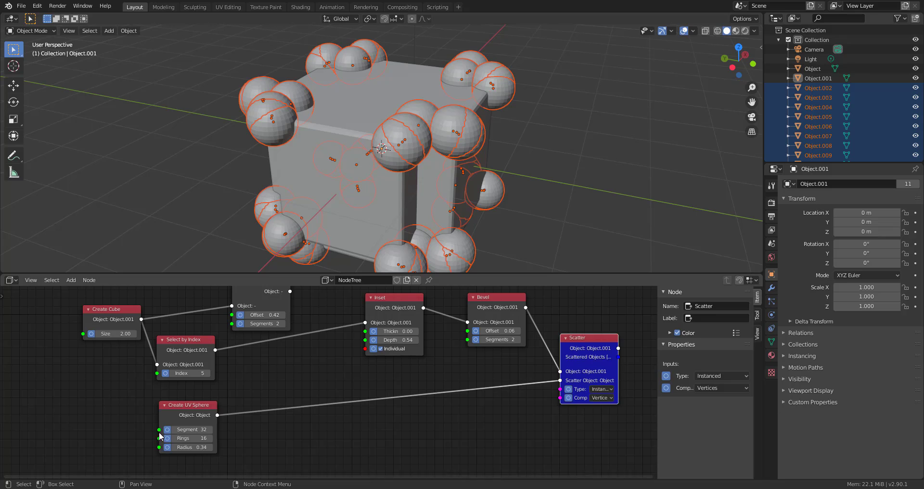
- Preview the Create UV Sphere node alone, return the preview to Scatter, and inspect the scattered spheres
left_click(182, 423)
left_click(187, 427)
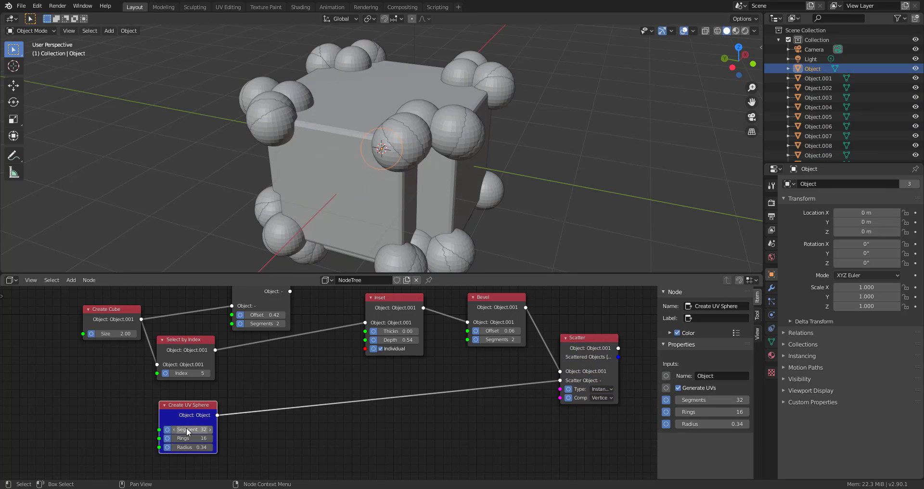
left_click(579, 365)
left_click(589, 369)
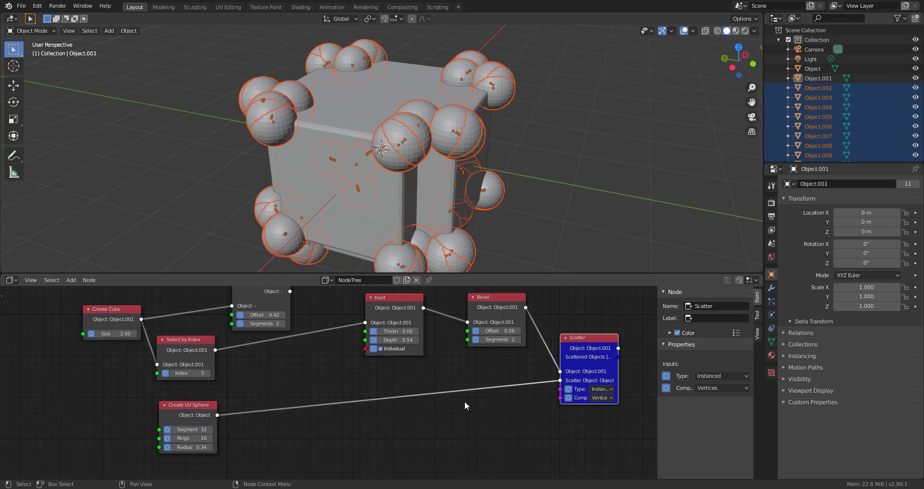
middle_click_drag(358, 205, 318, 211)
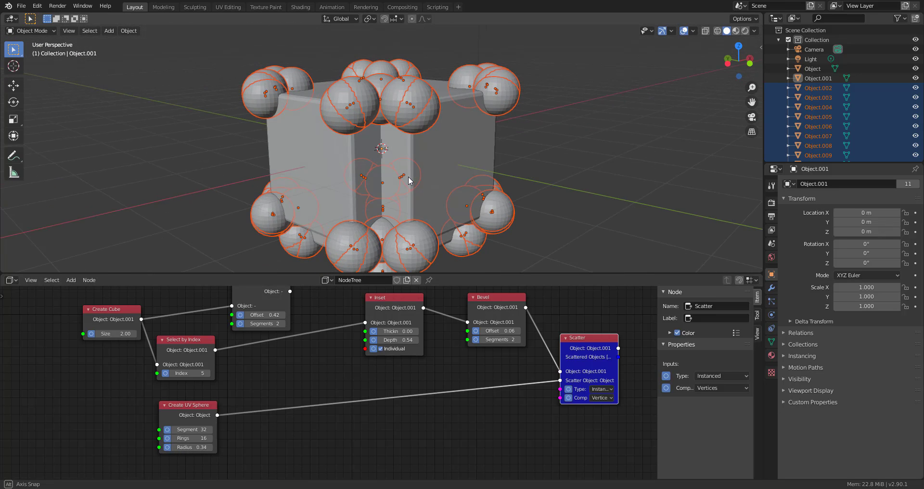
- Set the Create UV Sphere radius to 0.10
middle_click_drag(273, 431, 361, 382)
scroll(360, 382, "up", 4)
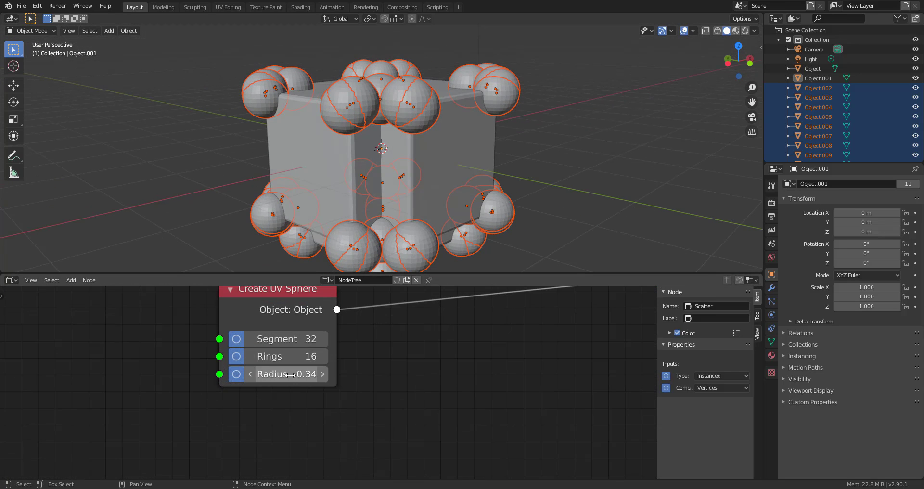
mouse_move(274, 374)
left_mouse_down()
mouse_move(226, 373)
mouse_move(274, 373)
left_mouse_up()
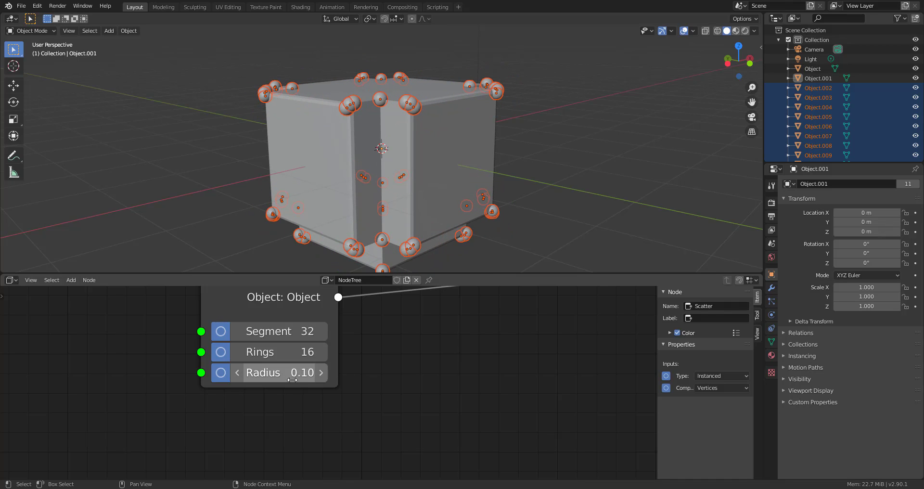
scroll(366, 387, "down", 5)
middle_click_drag(337, 231, 333, 163)
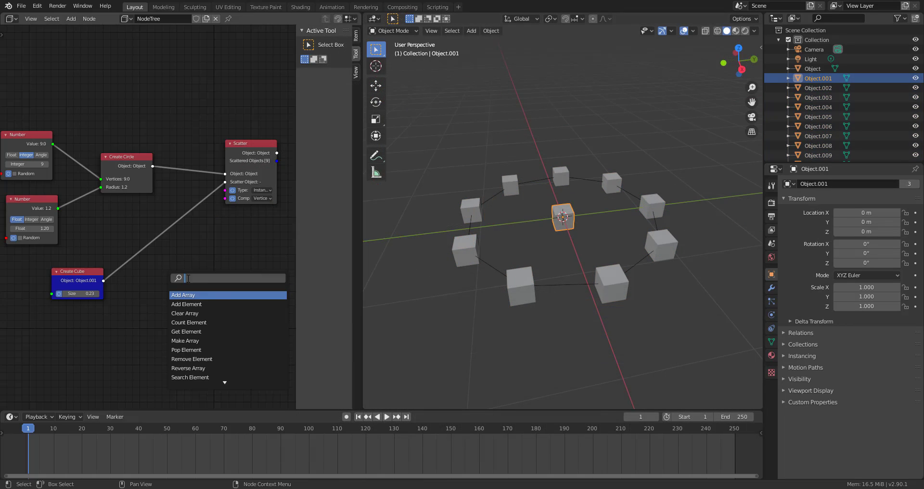
- In the circle scatter tree, feed Create Cube through Select by Index into Inset, and add Extrude Faces (Individually) with value 0.06
type("de")
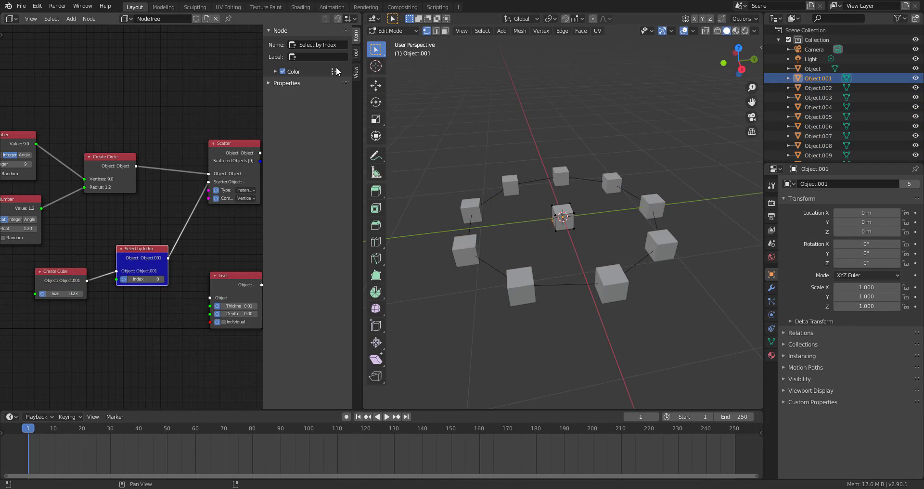
left_click_drag(168, 258, 215, 302)
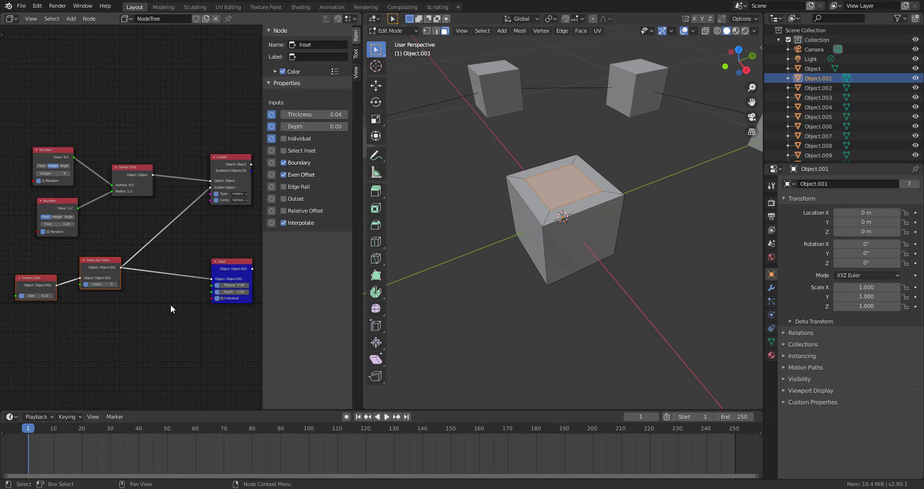
key("shift+a")
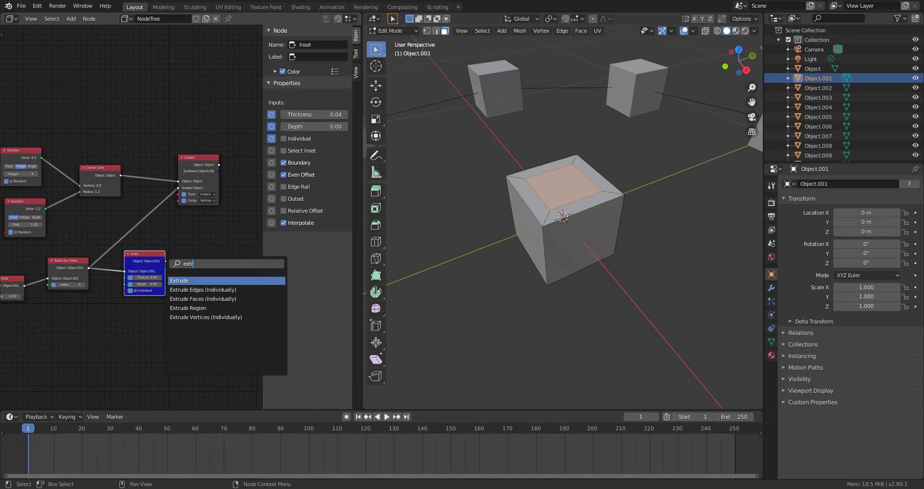
left_click(210, 286)
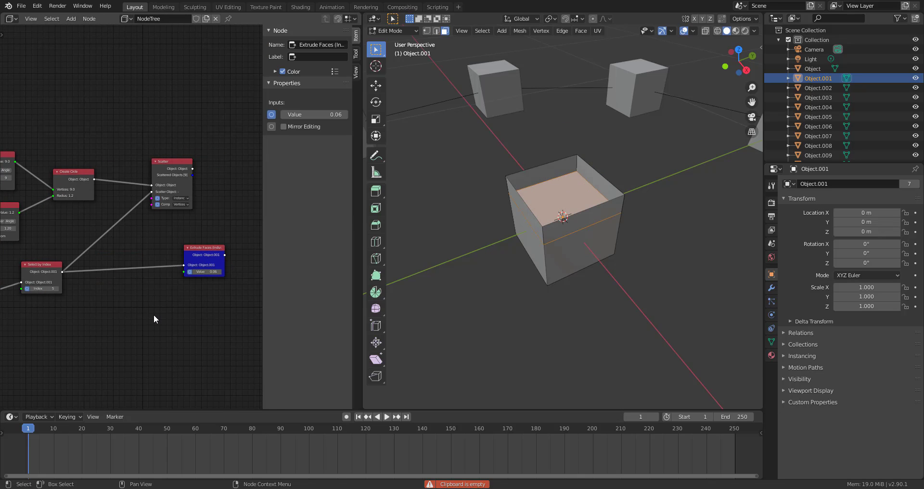
- Add an Inset node with thickness 0.04 between Select by Index and Extrude Faces (Individually)
key("shift+a")
type("inser")
key("Return")
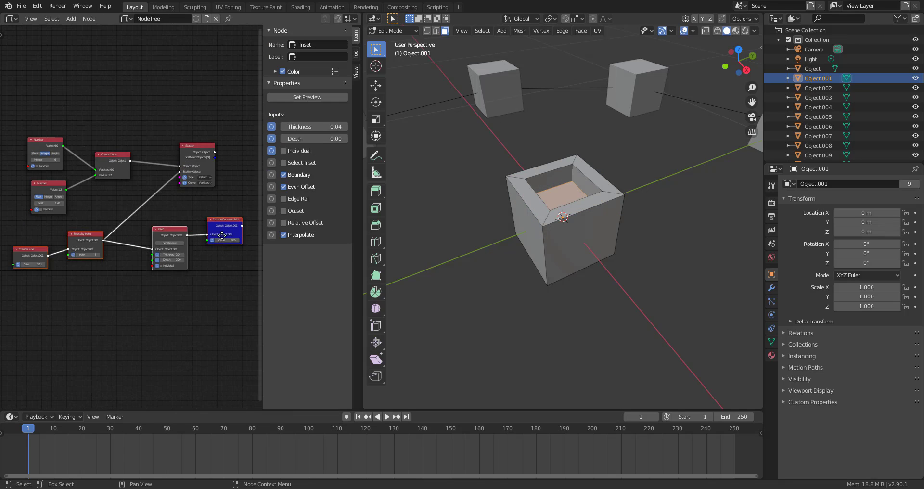
scroll(230, 268, "up", 2)
- Add a Bevel node after Extrude Faces (Individually), preview it, and adjust its offset
key("shift+a")
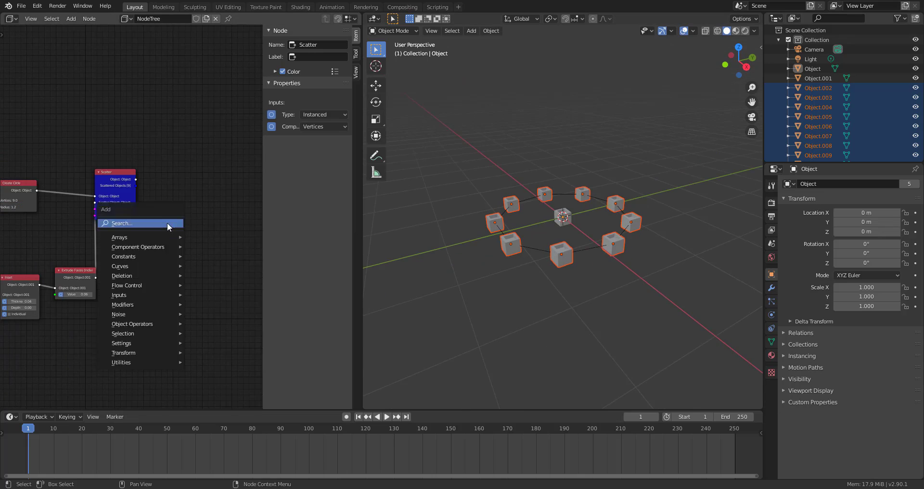
left_click(196, 185)
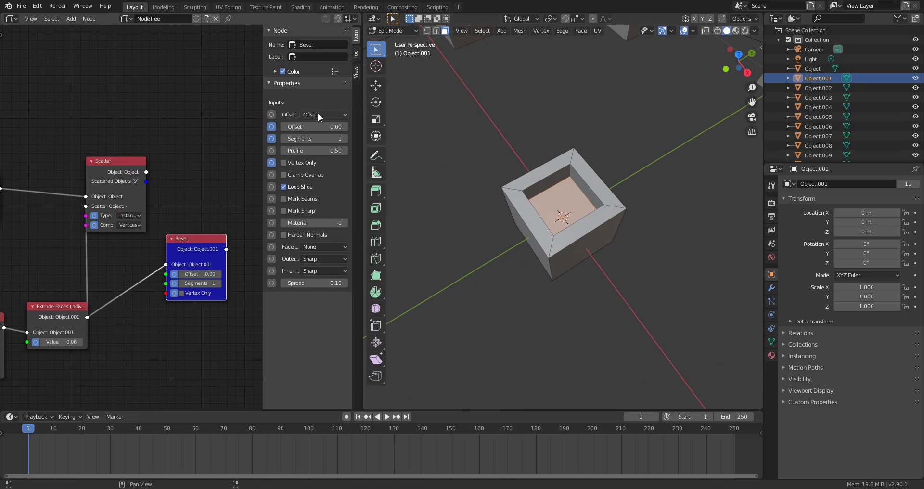
left_click_drag(197, 273, 211, 274)
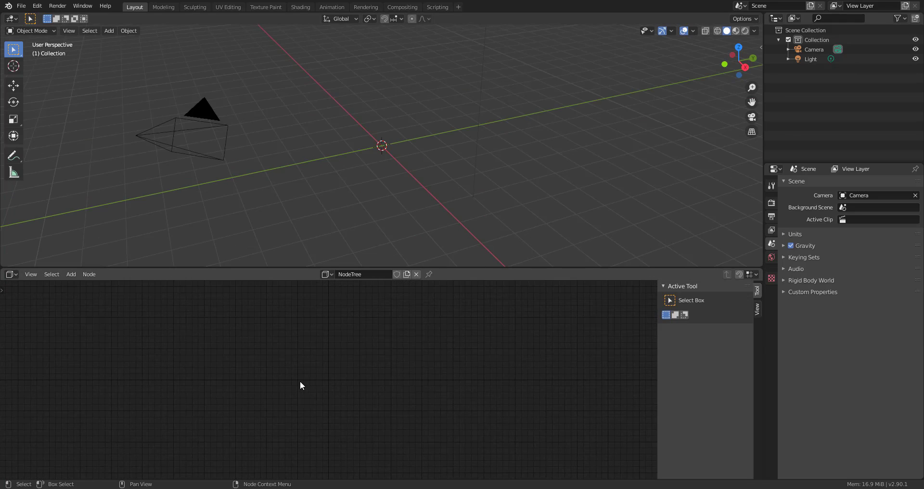
- In the empty node tree, add a Create Ico Sphere node and preview it
key("shift+a")
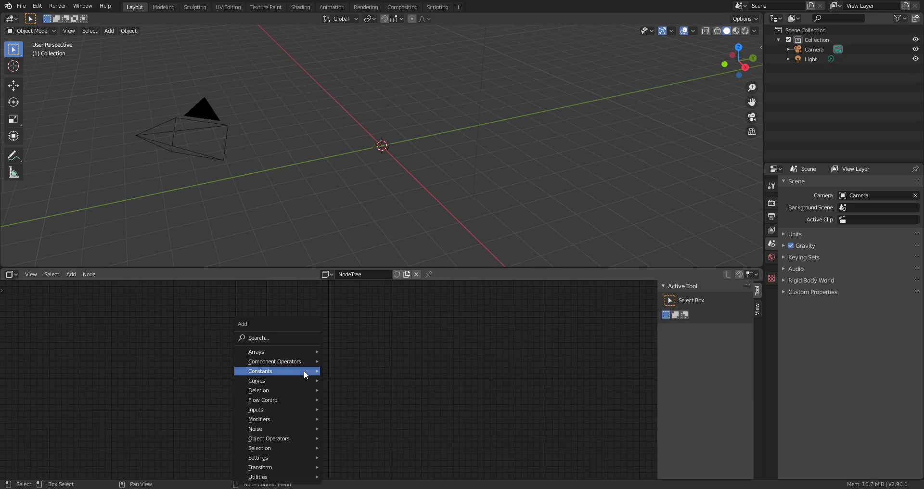
left_click(293, 337)
type("create")
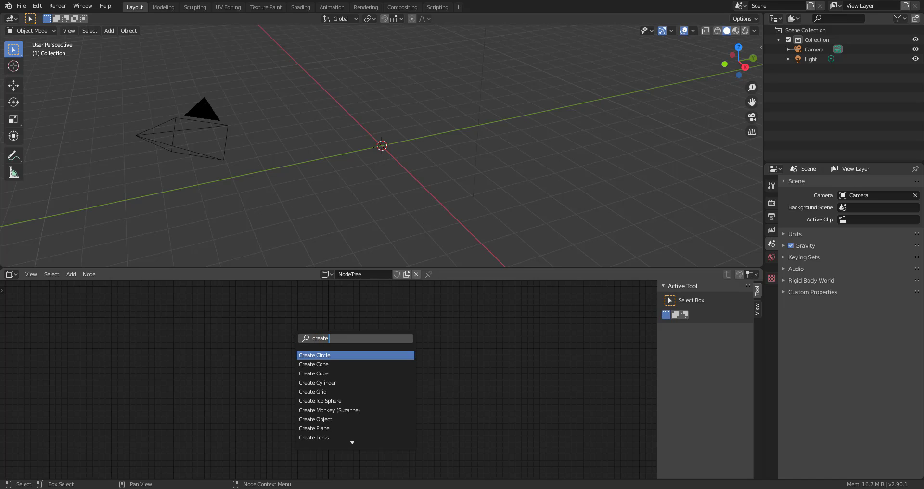
left_click(352, 400)
left_click(363, 383)
scroll(339, 341, "up", 5)
left_click(315, 369)
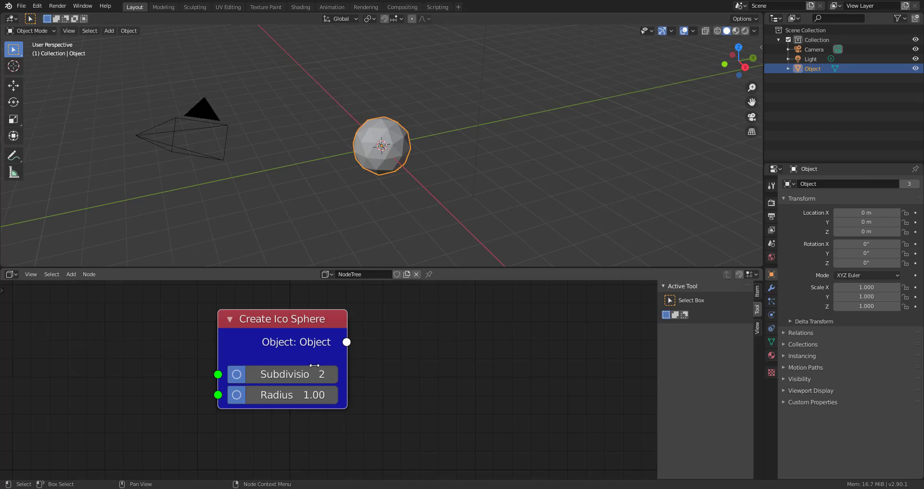
scroll(413, 175, "up", 5)
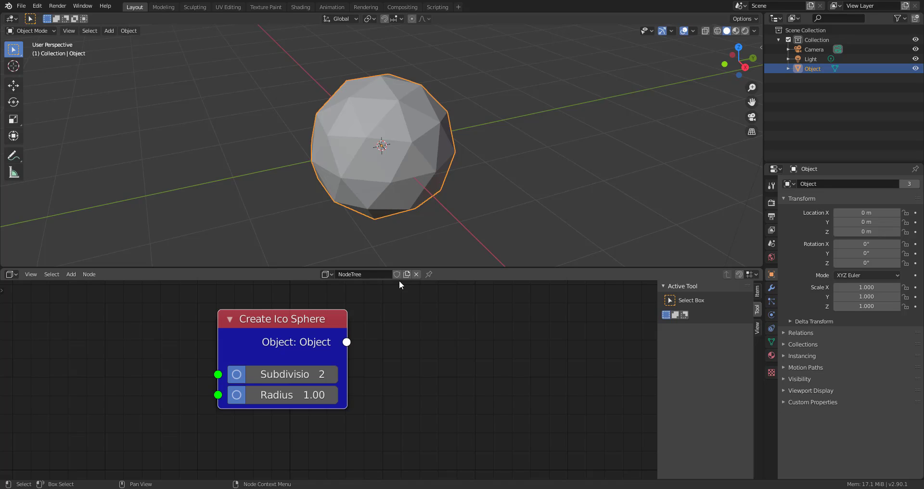
- Add a Select Random node, connect Create Ico Sphere's output to its object input, and preview it
key("shift+a")
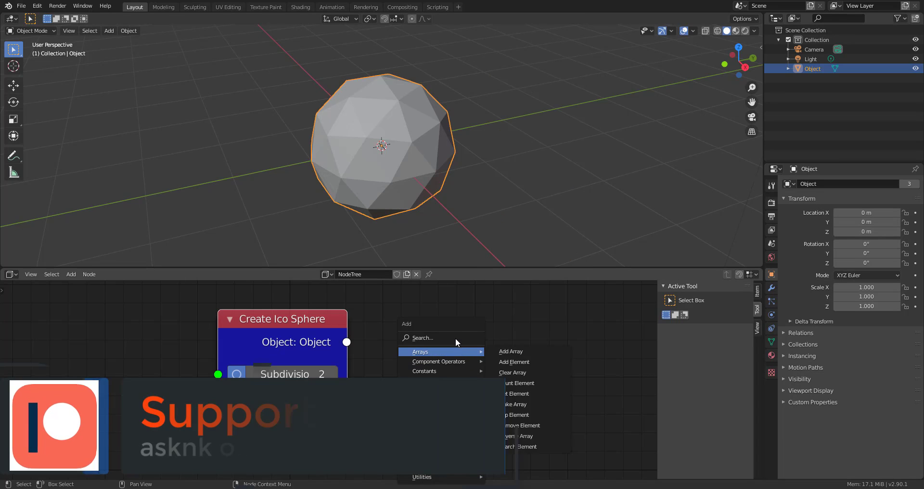
left_click(455, 338)
type("se")
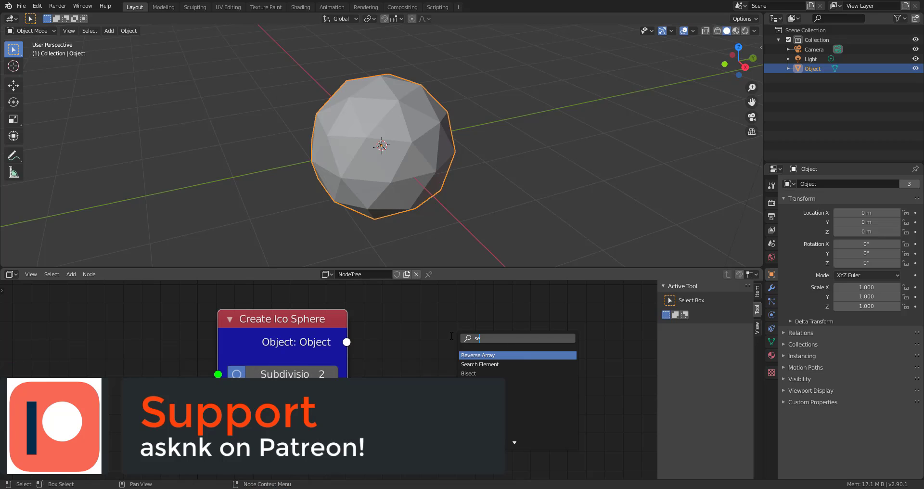
type("le")
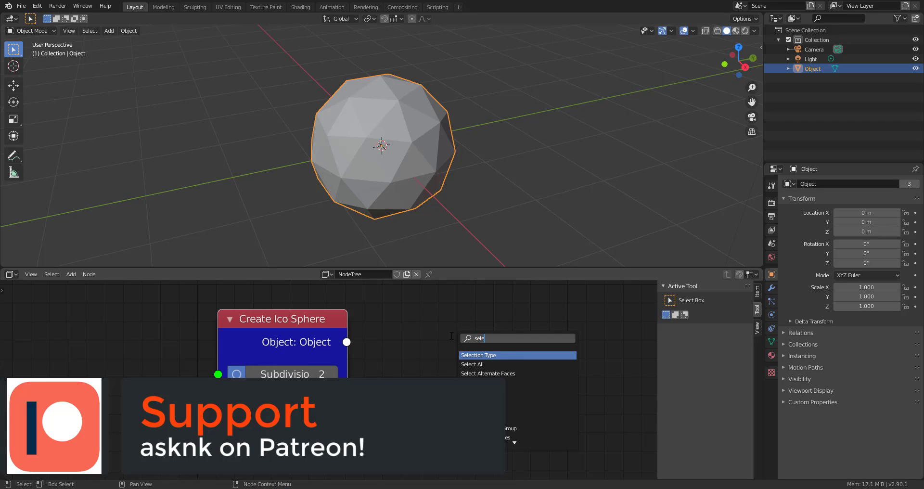
type("ct r")
key("Return")
left_click(447, 305)
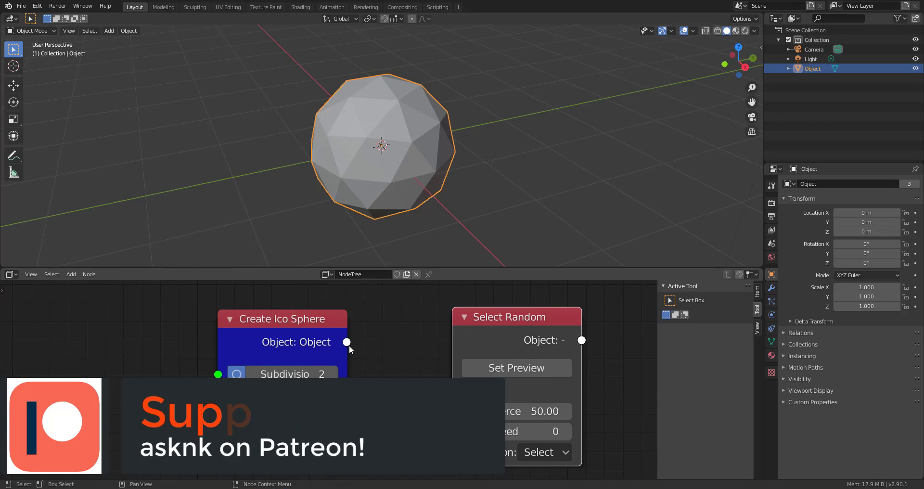
left_click_drag(348, 343, 452, 373)
left_click(501, 373)
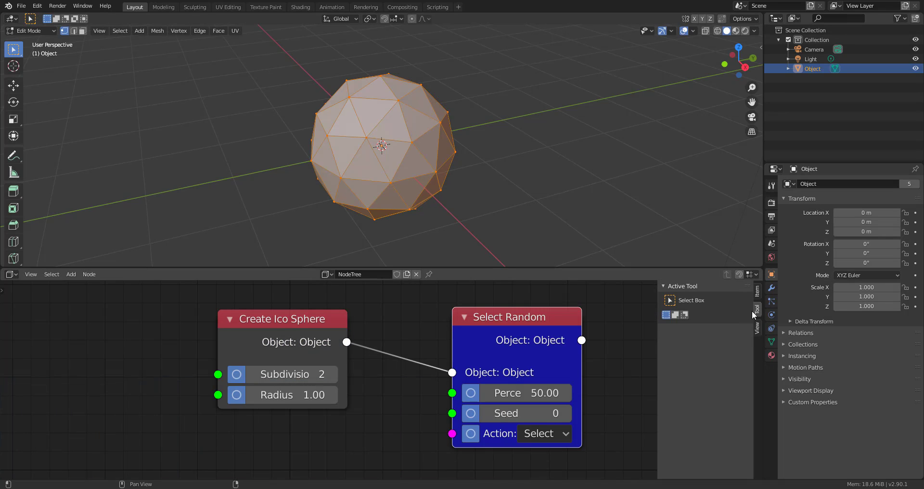
- Show the Select Random node's properties and set its selection type to faces
left_click(758, 292)
left_click(666, 336)
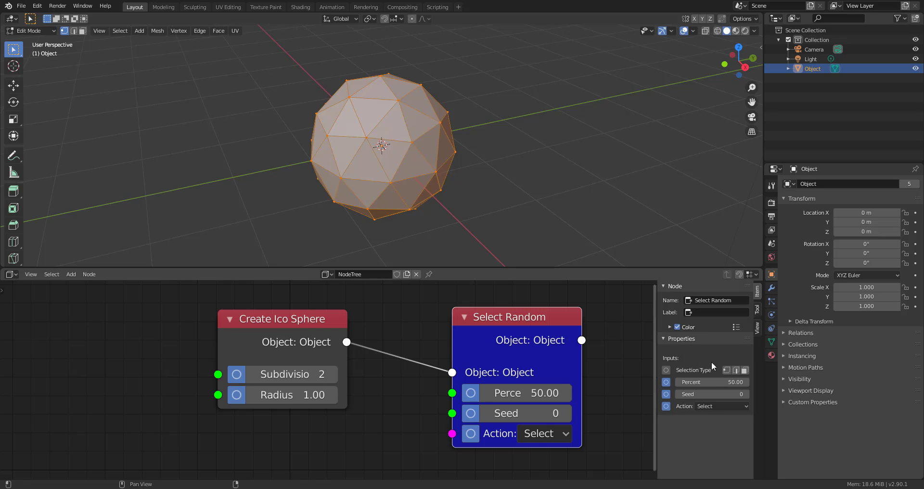
left_click(745, 370)
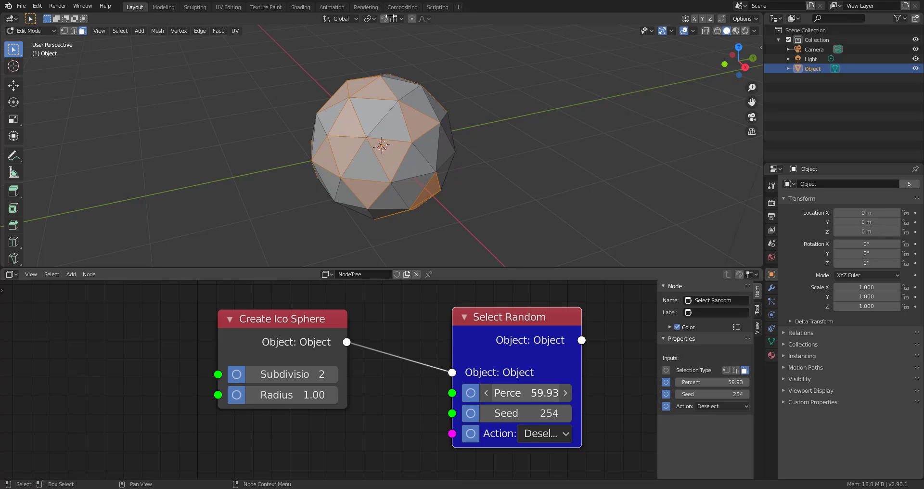
- Set Select Random's percent to 60.77, seed to 254 and action to Deselect
left_click_drag(526, 393, 510, 392)
left_click(557, 432)
left_click(538, 413)
left_click(544, 434)
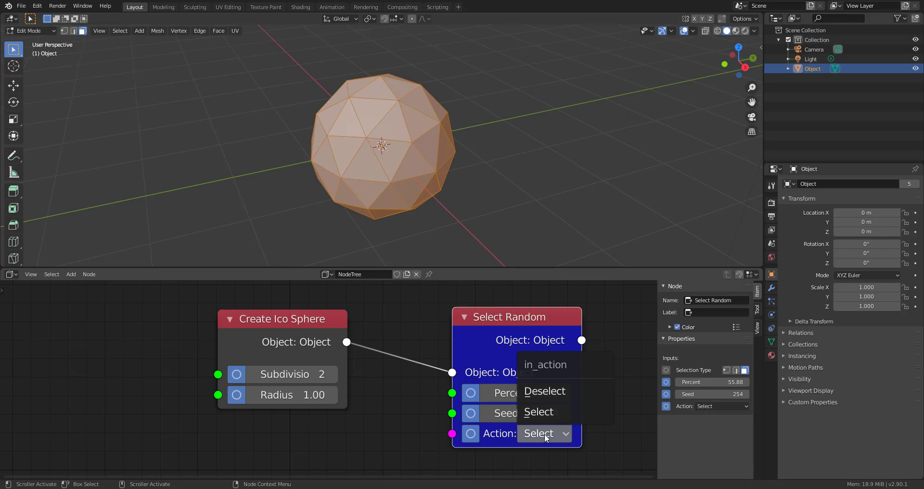
left_click(542, 388)
left_click_drag(534, 396, 601, 392)
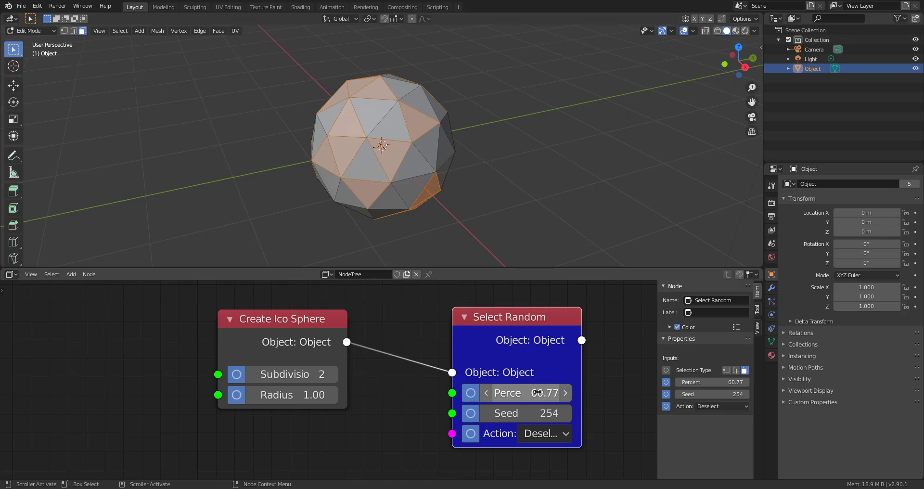
- Add an Inset node beside the Select Random node
scroll(379, 396, "down", 2)
scroll(380, 395, "down", 4)
middle_click_drag(308, 398, 205, 380)
scroll(332, 357, "up", 5)
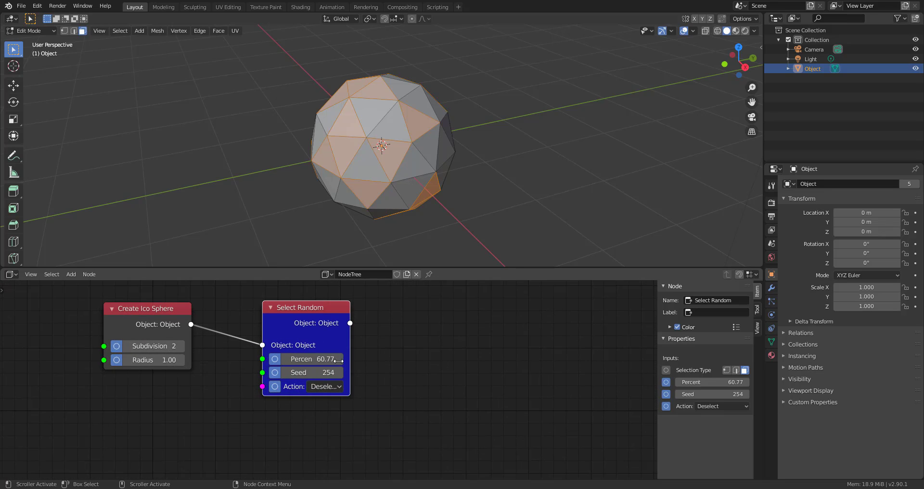
middle_click_drag(398, 350, 356, 347)
key("shift+a")
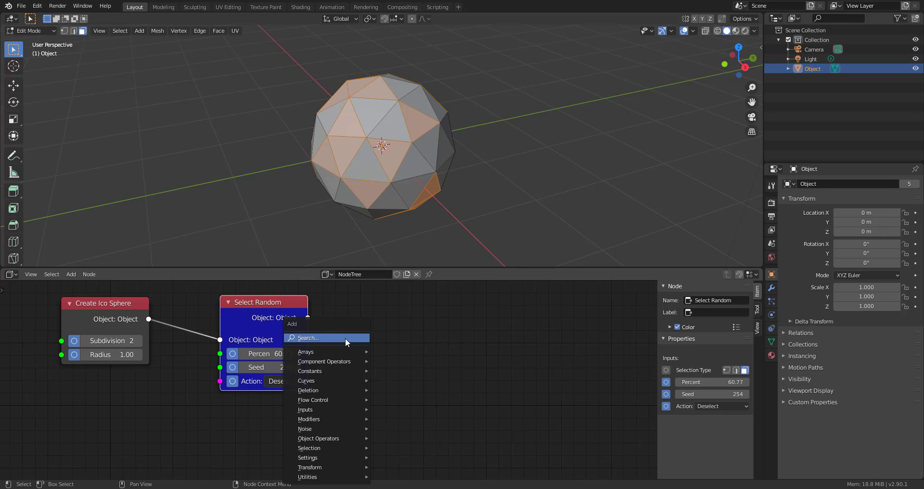
left_click(345, 338)
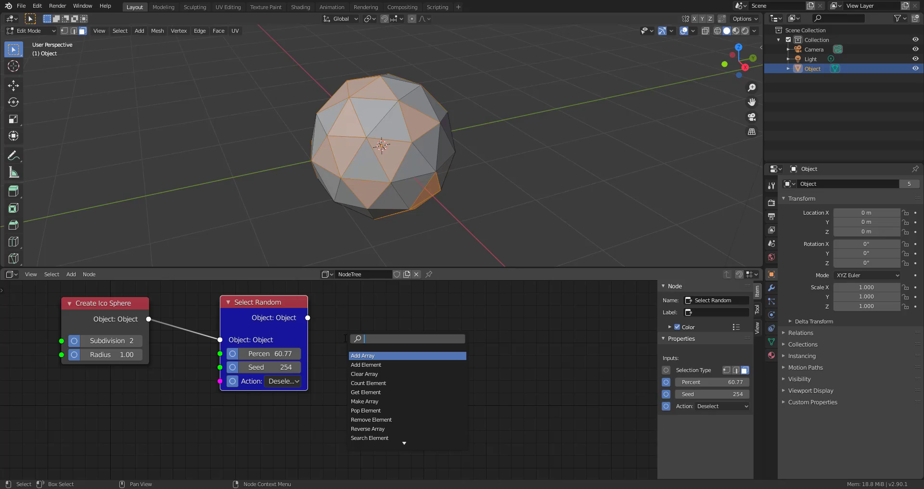
type("in")
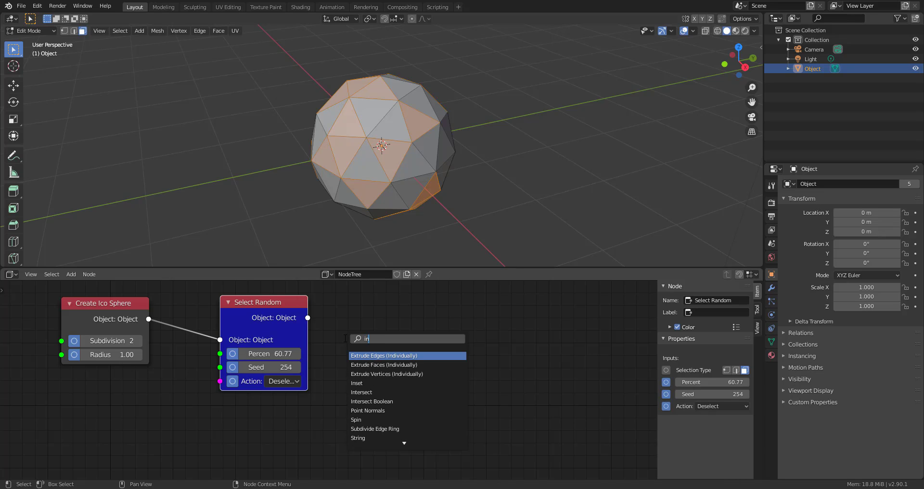
key("Down")
key("Down")
key("Down")
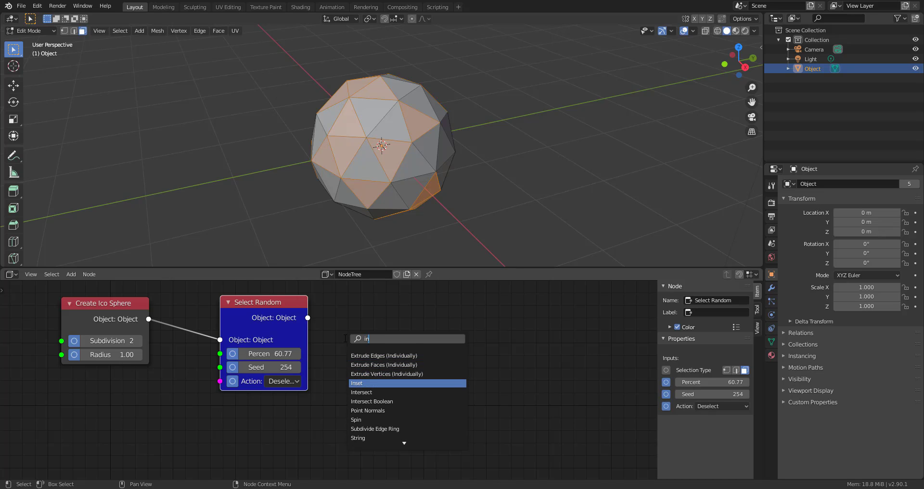
key("Return")
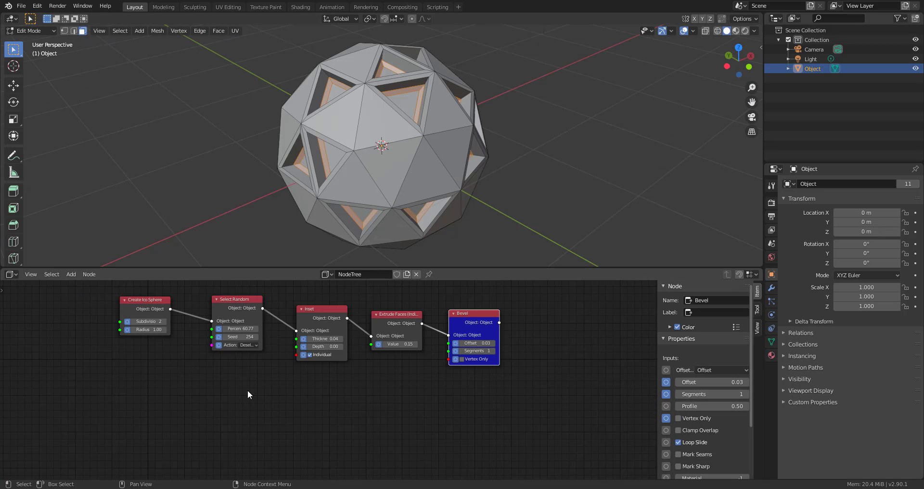
- Make room after Create Ico Sphere and insert a Subdivide node between it and Select Random
middle_click_drag(248, 386, 407, 406)
scroll(322, 341, "up", 2)
left_click_drag(308, 321, 133, 337)
key("shift+a")
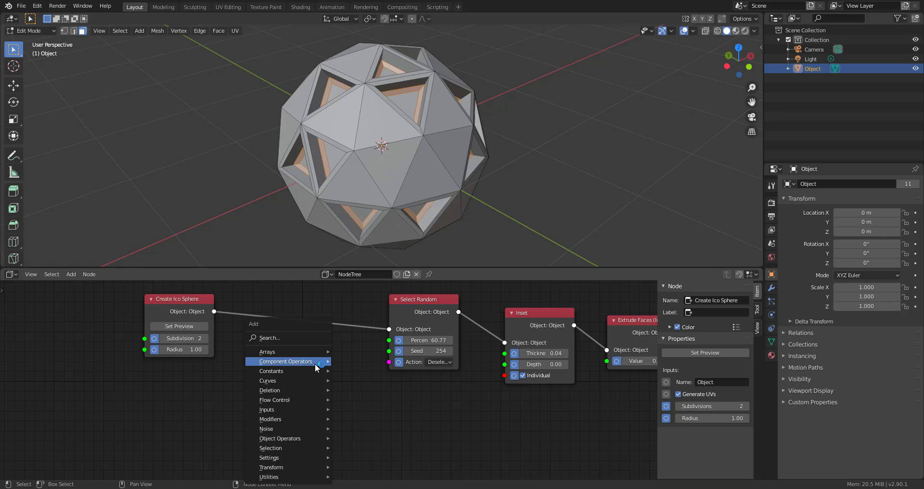
left_click(309, 337)
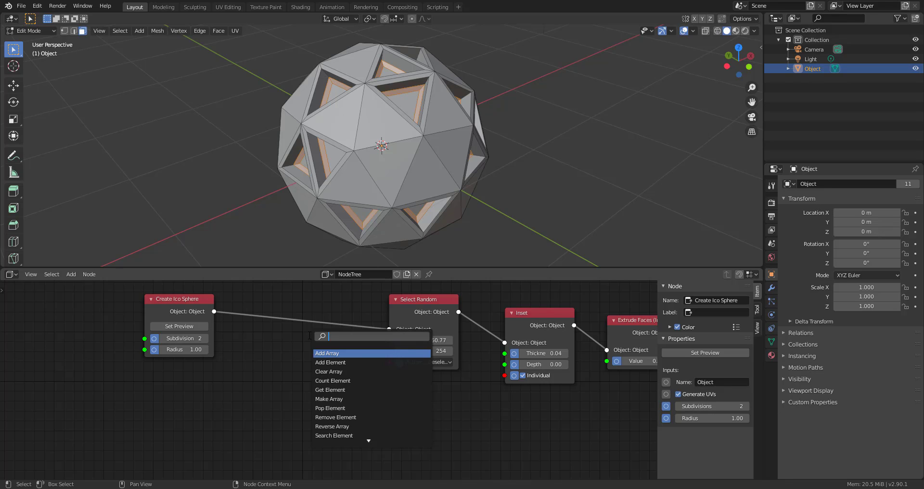
type("su")
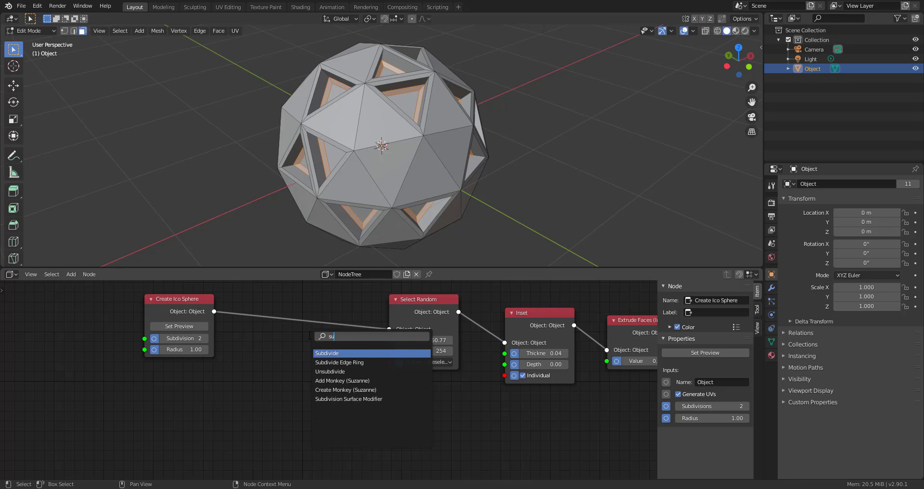
key("Return")
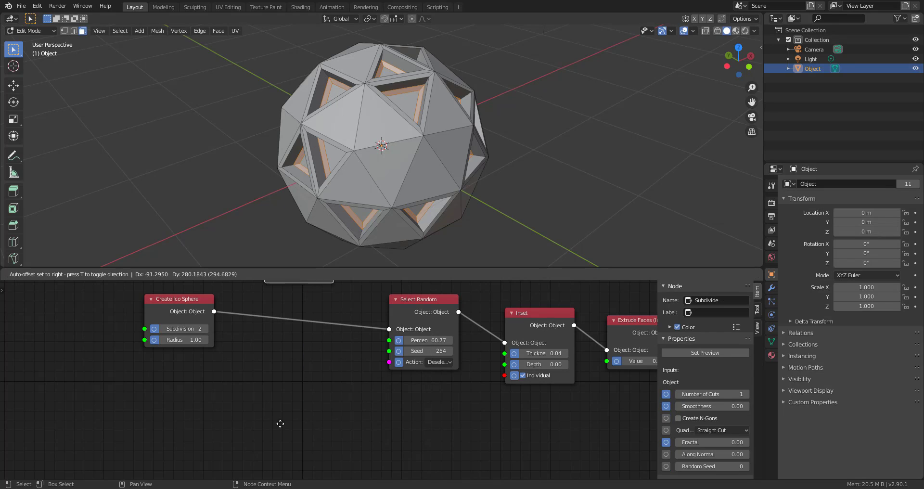
left_click(283, 294)
- Examine the subdivided, beveled sphere from another angle and look over the node chain up to Bevel
middle_click_drag(400, 169, 435, 137)
scroll(516, 379, "down", 1)
middle_click_drag(647, 393, 476, 395)
scroll(428, 425, "down", 3)
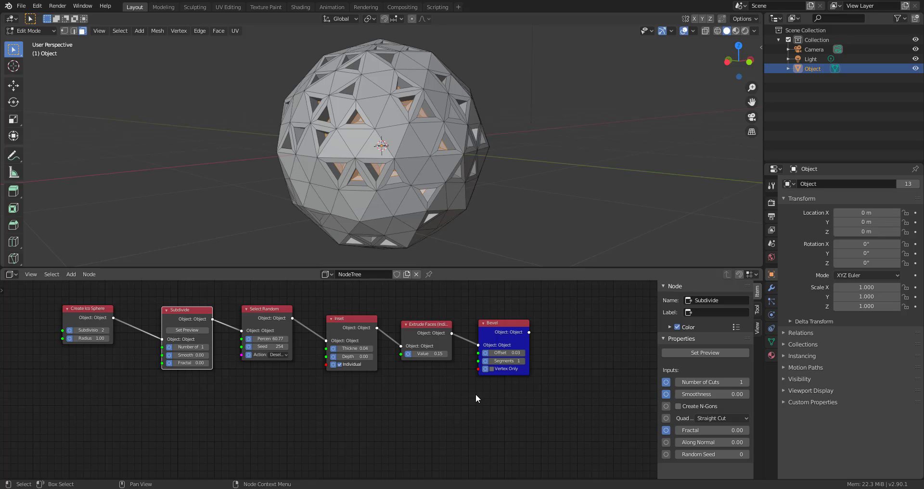
middle_click_drag(339, 423, 284, 395)
scroll(417, 400, "down", 2)
scroll(511, 362, "up", 4)
middle_click_drag(486, 362, 367, 413)
scroll(367, 413, "up", 5)
middle_click_drag(452, 369, 398, 380)
- Add an Add Plane node of size 2.00 after Bevel, connect the two, and preview it
key("shift+a")
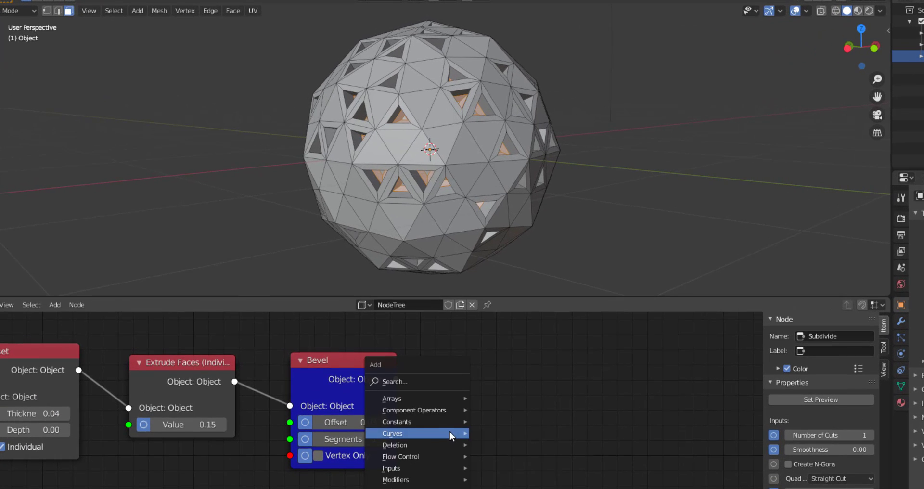
left_click(428, 383)
type("add")
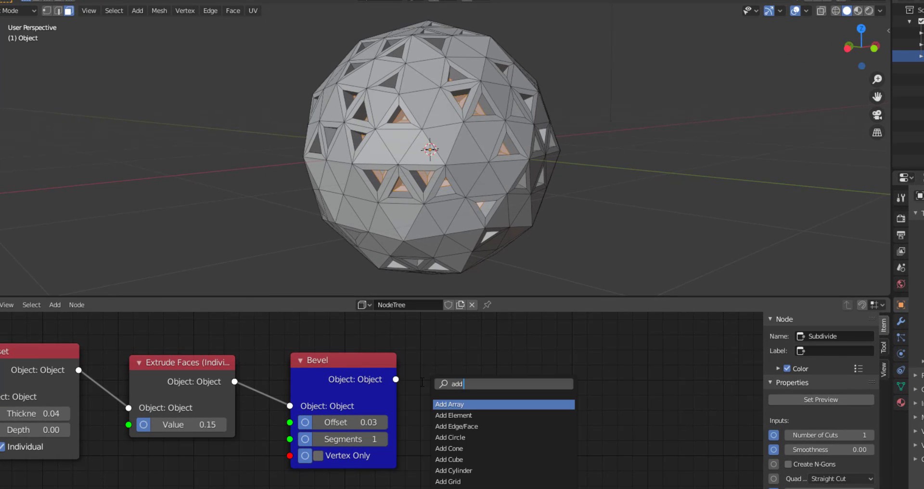
type(" pl")
key("Return")
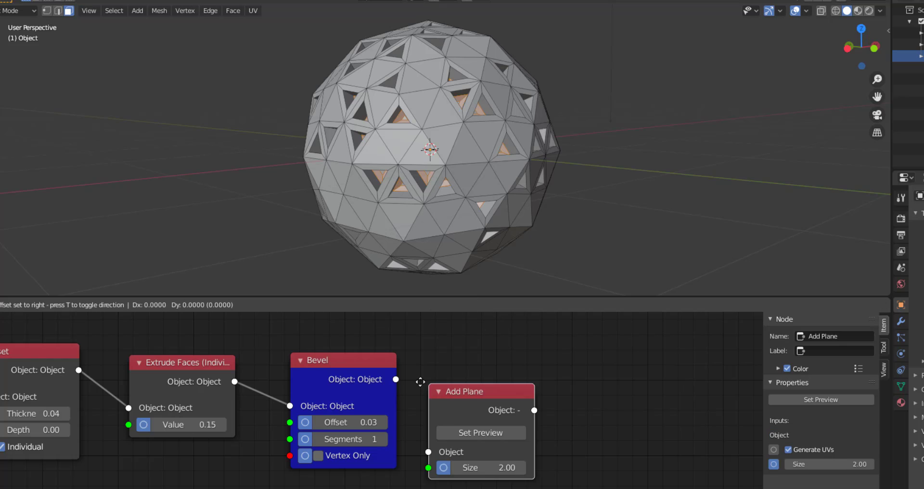
left_click(464, 370)
left_click(392, 380)
left_click_drag(396, 380, 475, 427)
left_click(512, 422)
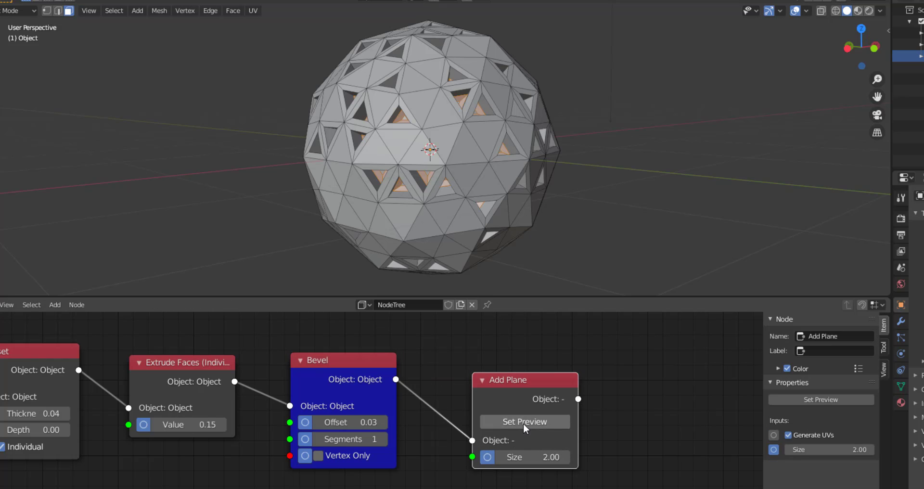
left_click(522, 422)
- Add a Local Transform node after Add Plane, connect the two, and preview it
middle_click_drag(404, 164, 431, 159)
middle_click_drag(628, 411, 524, 394)
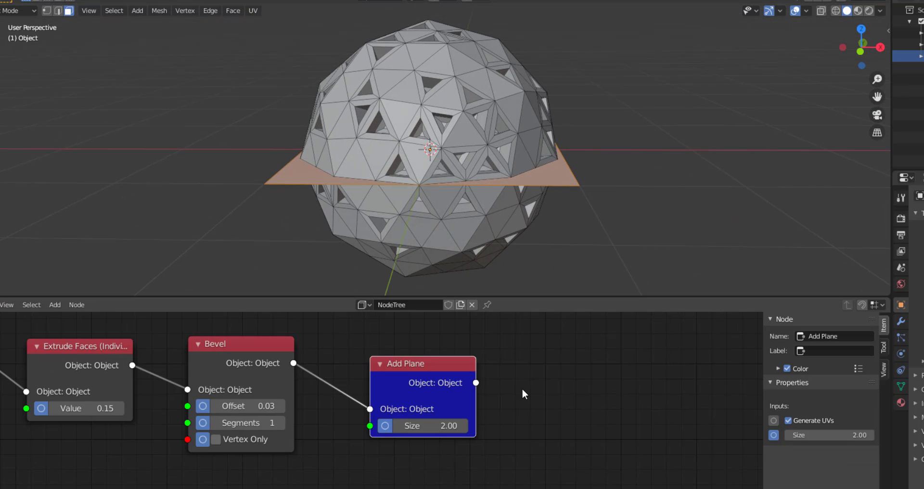
key("shift+a")
left_click(522, 389)
type("tran")
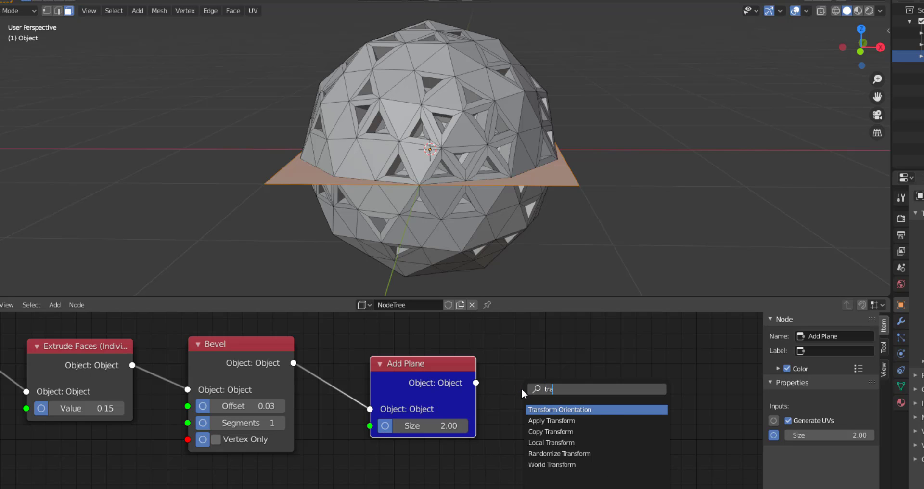
key("Down")
key("Down")
key("Down")
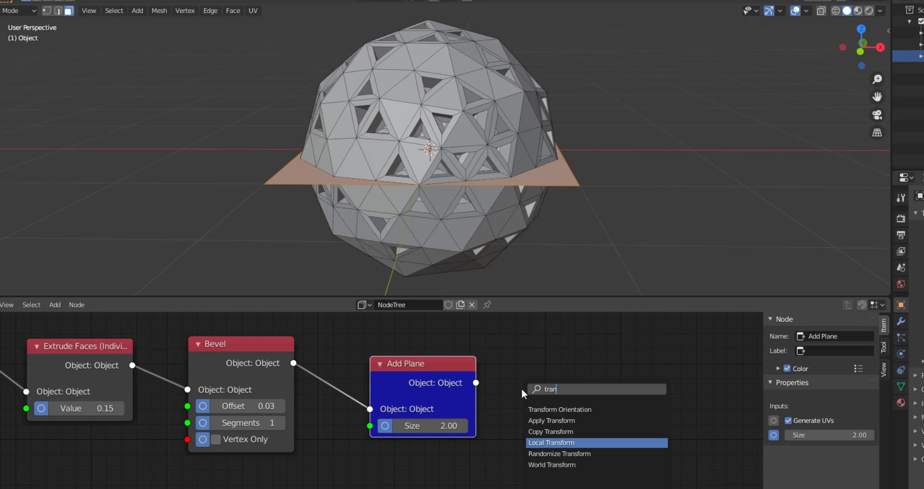
key("Return")
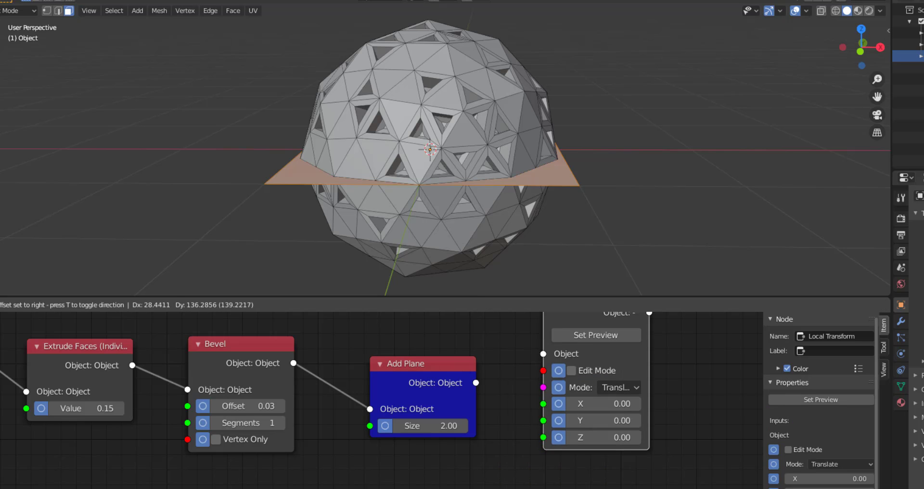
left_click(557, 362)
left_click_drag(476, 382, 557, 431)
left_click(620, 415)
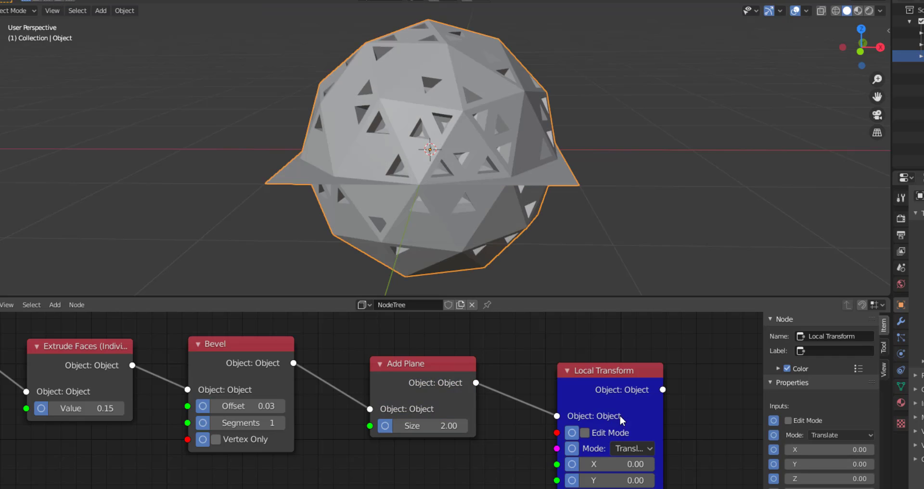
- Try a Y translation in the Local Transform node and undo it
mouse_move(621, 391)
left_mouse_down()
mouse_move(629, 402)
mouse_move(611, 391)
left_mouse_up()
left_click_drag(530, 338, 530, 339)
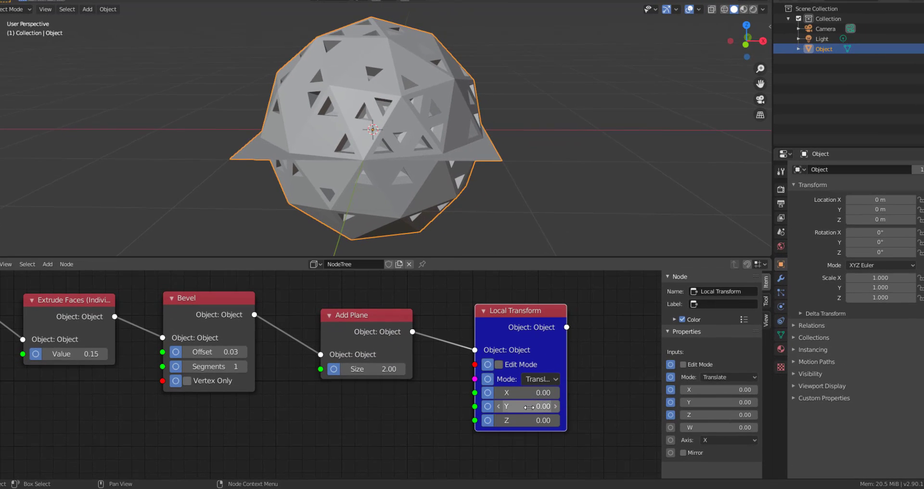
left_click_drag(526, 406, 543, 406)
key("ctrl+z")
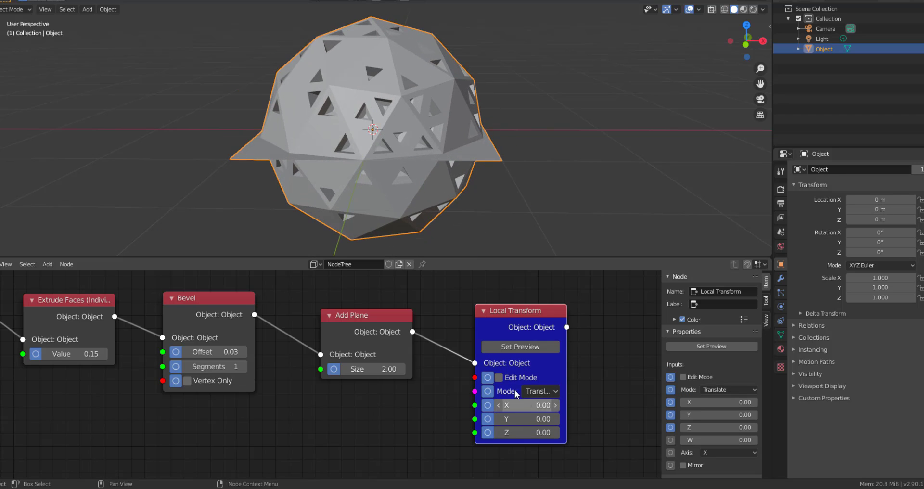
- Enable Edit Mode on the Local Transform node
middle_click_drag(511, 251, 384, 195)
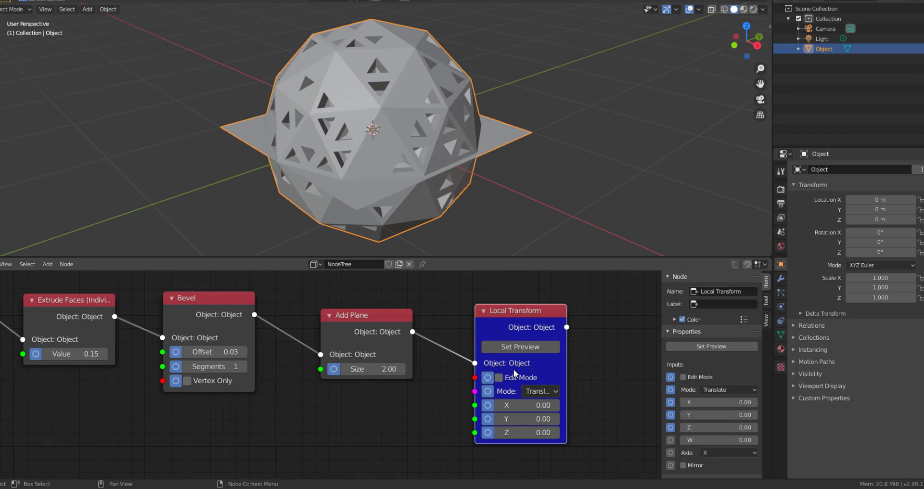
left_click(498, 378)
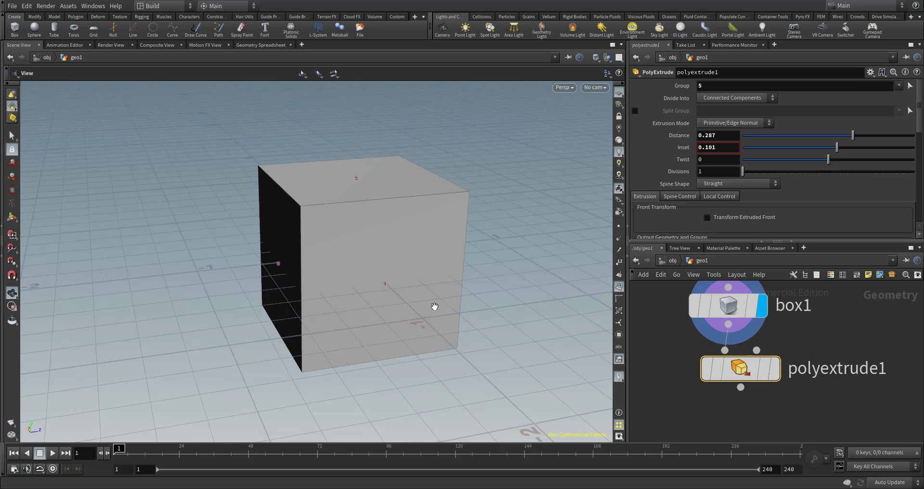
- Switch to Houdini and add a Transform node beside polyextrude1
scroll(683, 373, "down", 5)
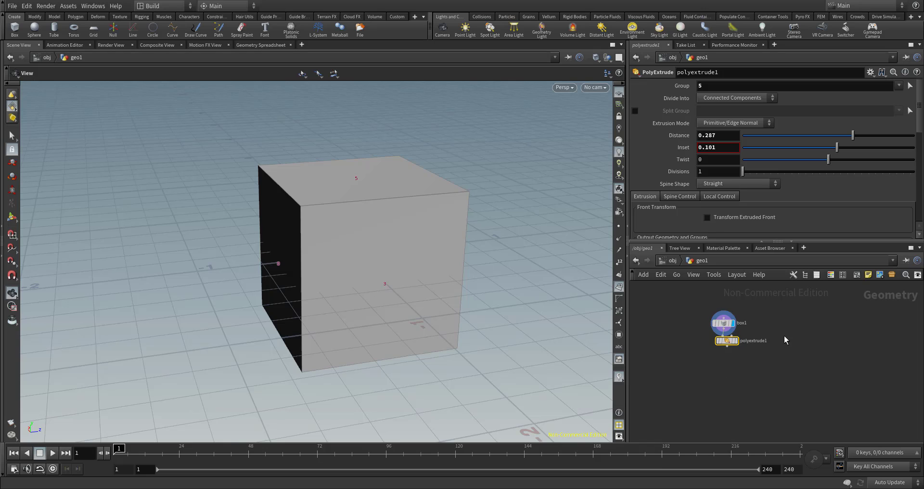
scroll(784, 337, "up", 5)
key("Tab")
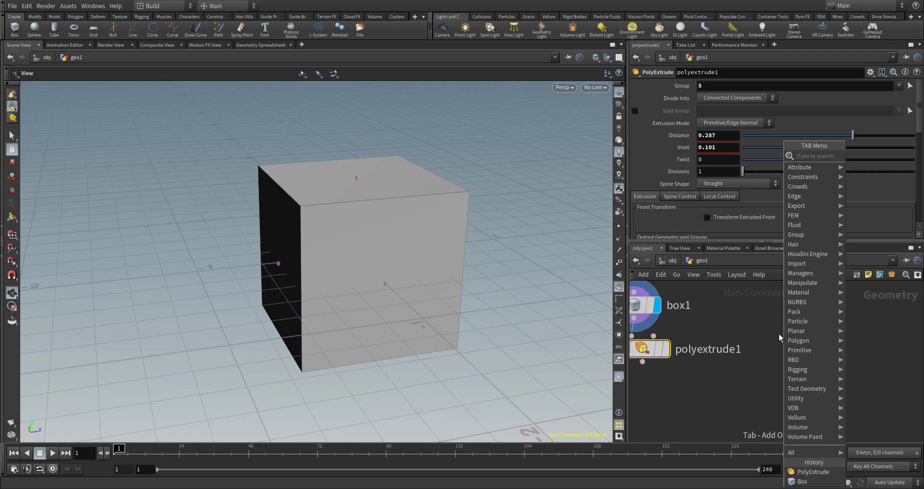
type("trans")
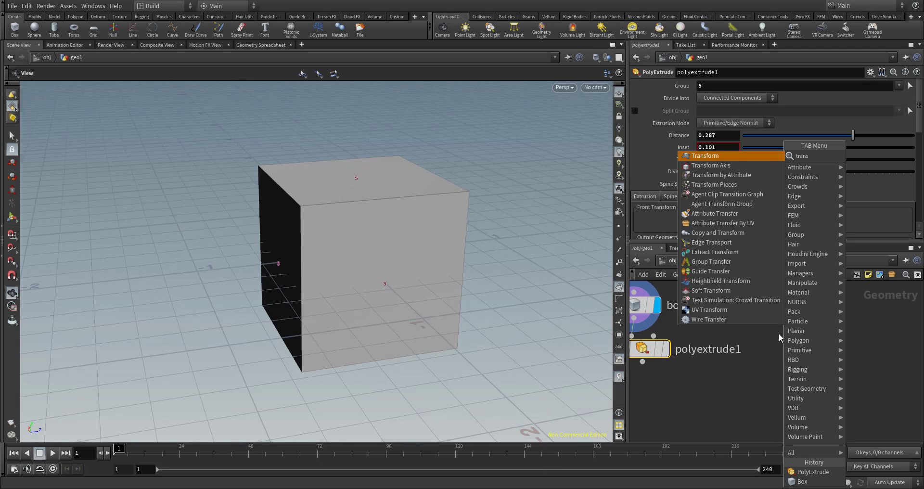
key("Return")
left_click(778, 333)
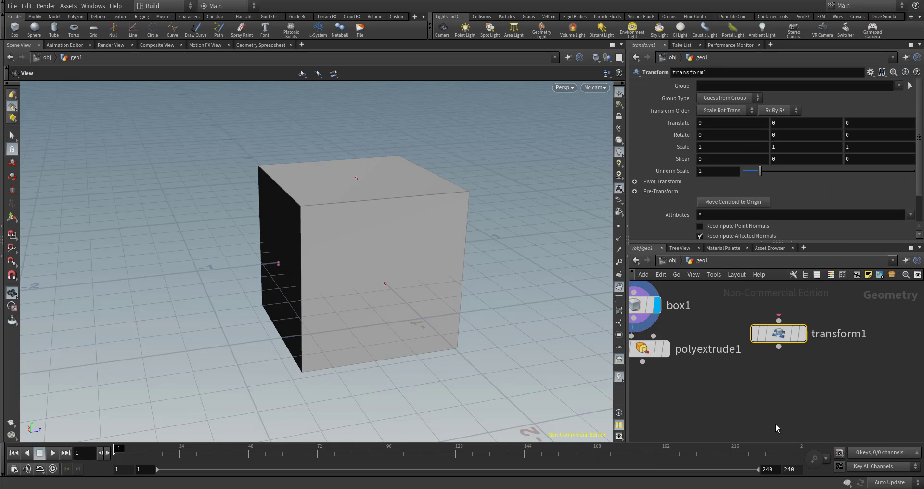
- Connect polyextrude1's output to transform1, display transform1, and set its Uniform Scale to 1.07
left_click_drag(651, 336, 798, 330)
left_click(798, 330)
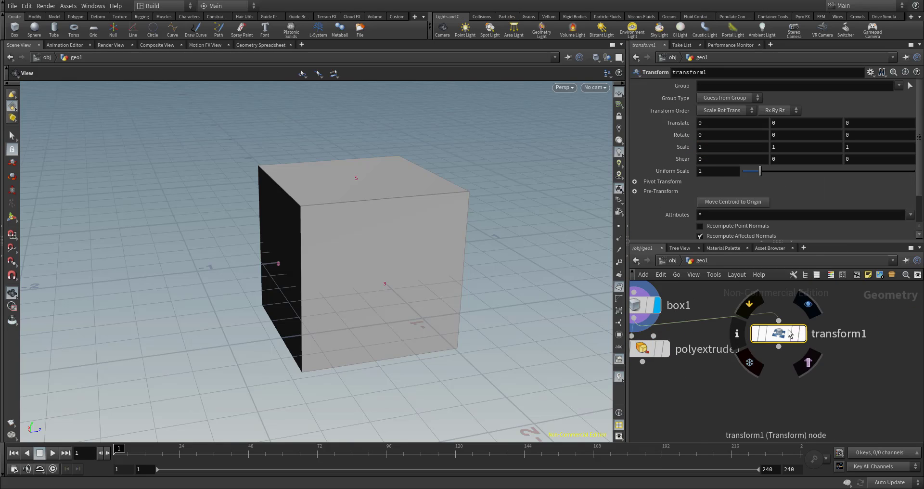
left_click_drag(642, 361, 805, 335)
left_click(804, 334)
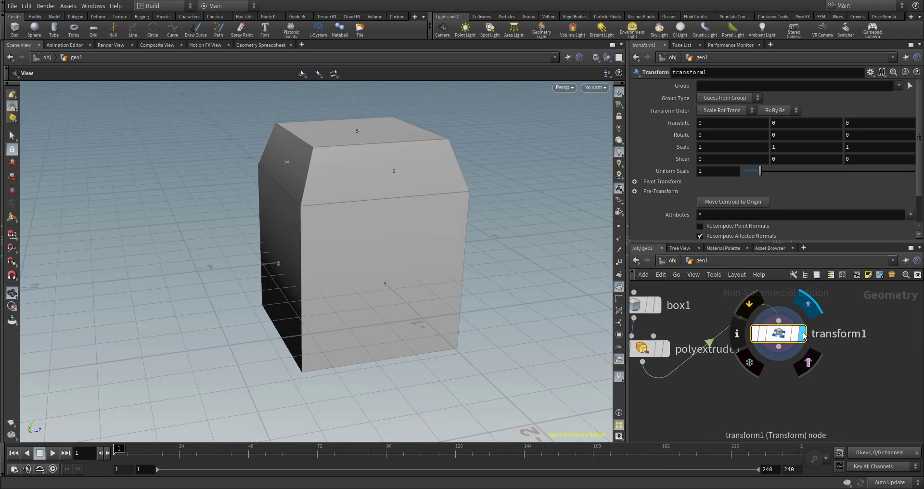
mouse_move(761, 171)
left_mouse_down()
mouse_move(769, 172)
mouse_move(762, 171)
left_mouse_up()
mouse_move(794, 120)
middle_mouse_down()
mouse_move(821, 122)
mouse_move(797, 118)
mouse_move(795, 126)
middle_mouse_up()
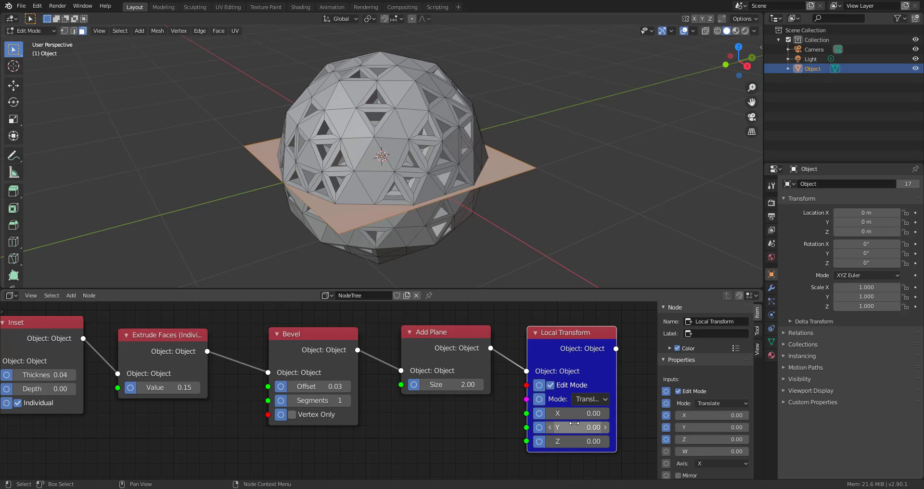
- Switch to Blender and set the Local Transform node to Scale mode with X, Y and Z at 3.00
left_click(600, 400)
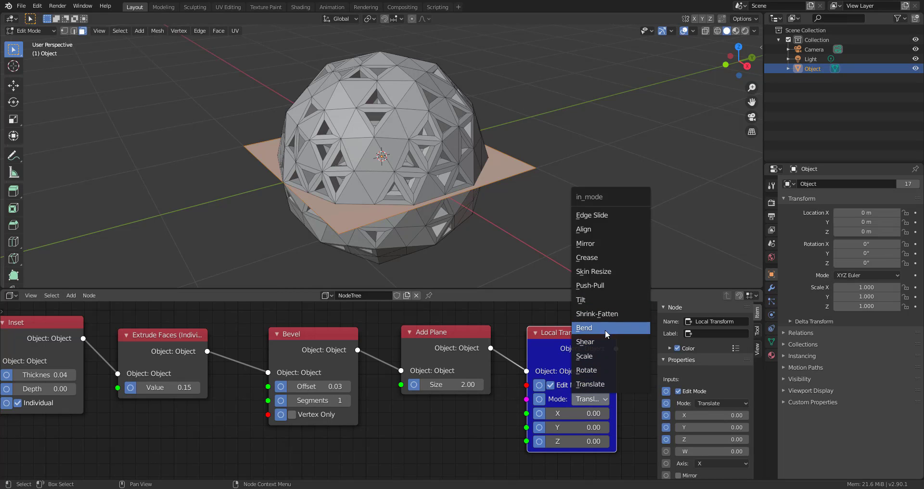
left_click(602, 355)
scroll(521, 181, "down", 5)
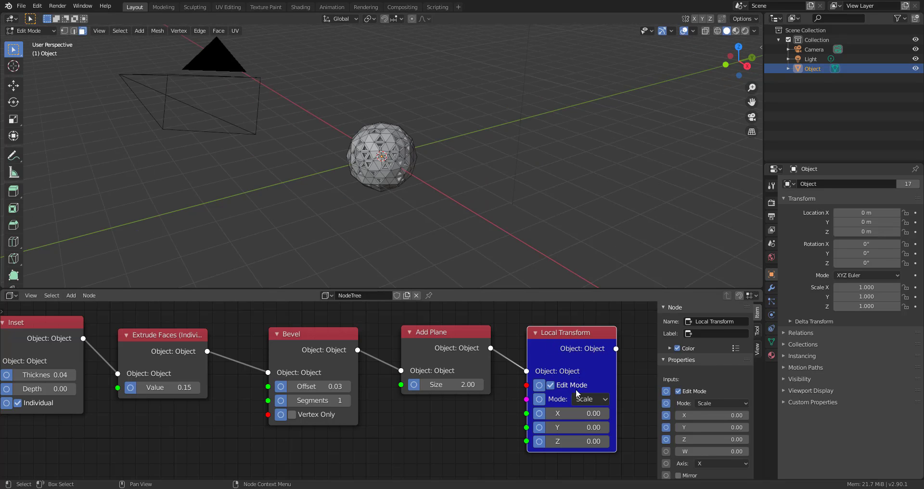
left_click(583, 413)
type("3")
key("Tab")
type("3")
key("Tab")
type("3")
key("Return")
- Add a second Local Transform node after the first one and connect the two
middle_click_drag(613, 372, 395, 359)
key("shift+a")
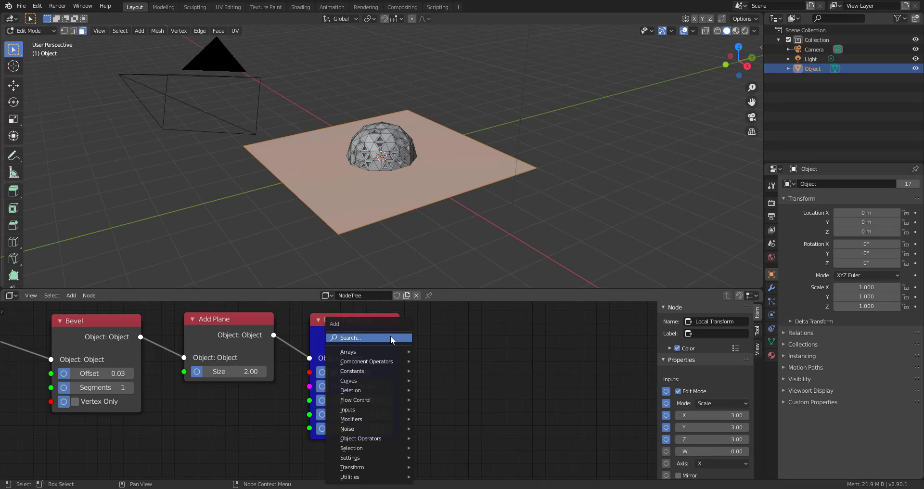
left_click(391, 336)
type("loc")
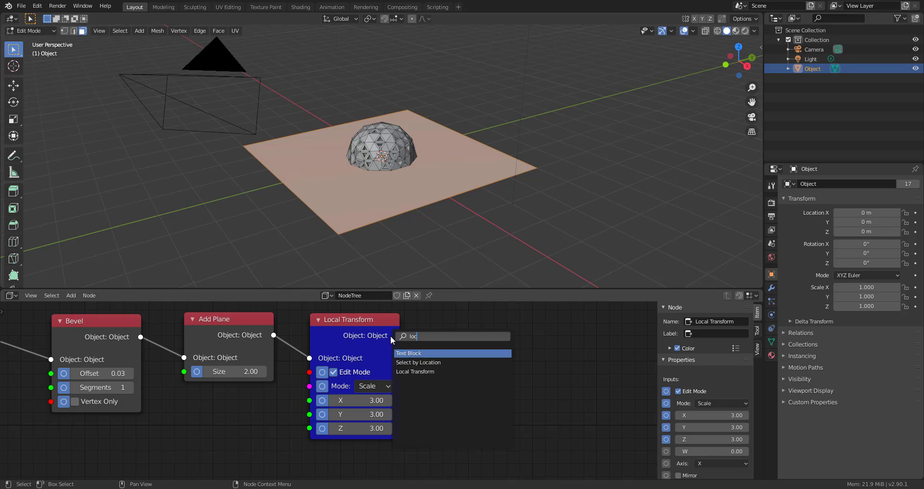
key("Down")
key("Down")
key("Return")
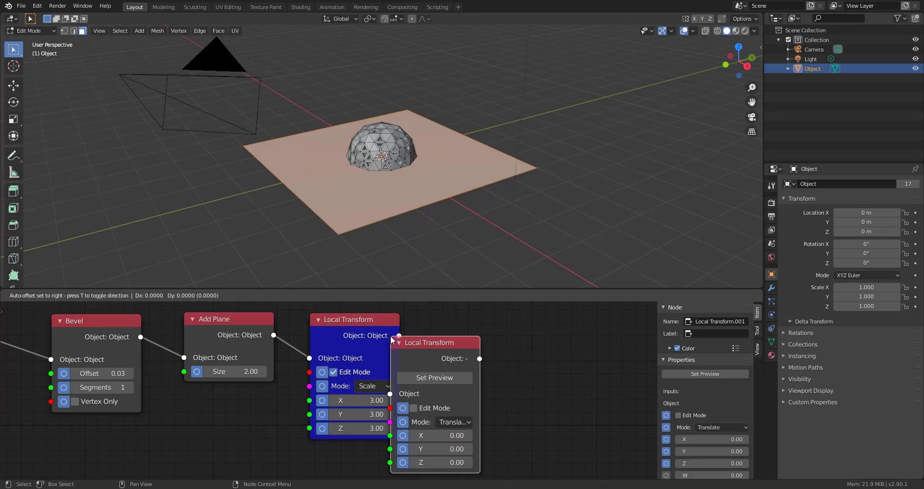
left_click(475, 329)
left_click_drag(399, 336, 475, 383)
- Enable Edit Mode on the new Local Transform node, set its Z translation to -0.60, and preview it
left_click(498, 397)
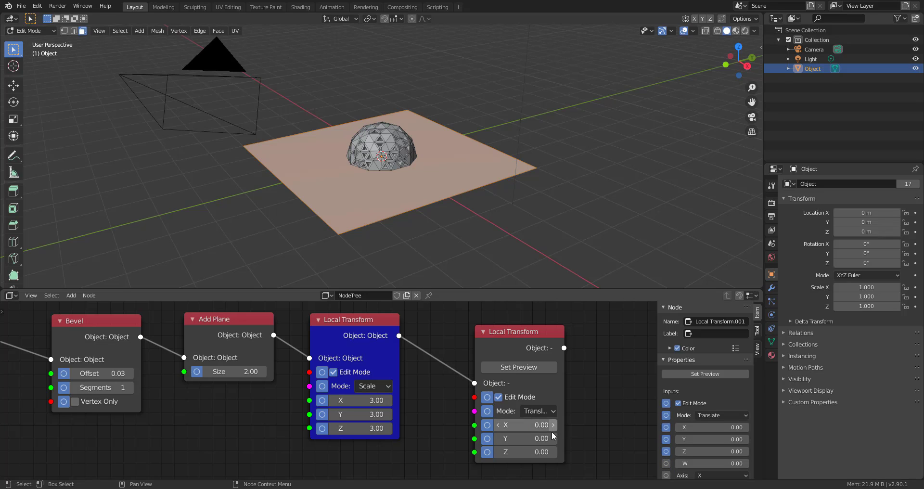
left_click_drag(531, 453, 537, 452)
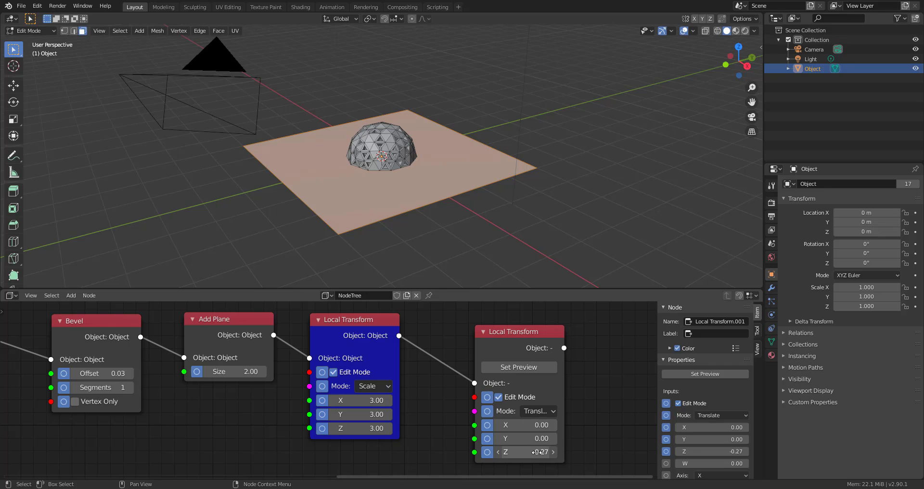
left_click(524, 365)
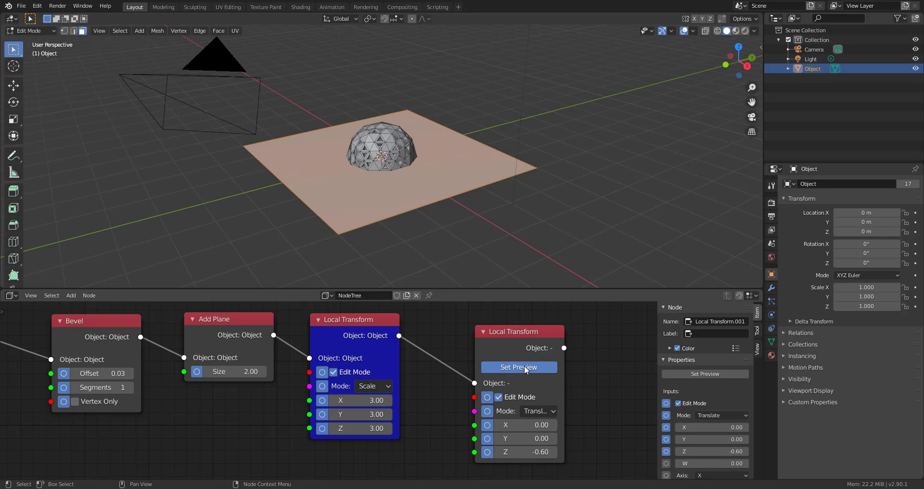
- Hide the viewport overlays and set the last Local Transform node's Z translation to -1.05
middle_click_drag(366, 217, 402, 199)
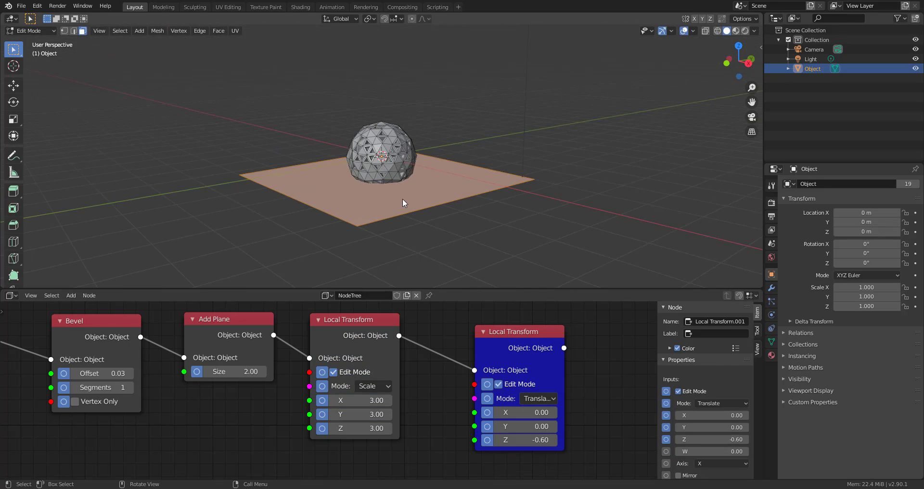
scroll(402, 199, "up", 2)
left_click(683, 31)
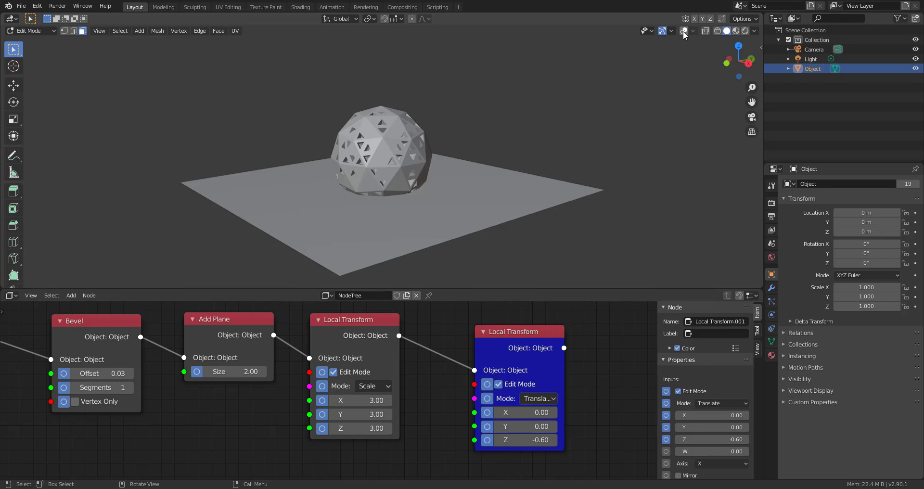
middle_click_drag(418, 180, 393, 173)
scroll(392, 173, "up", 3)
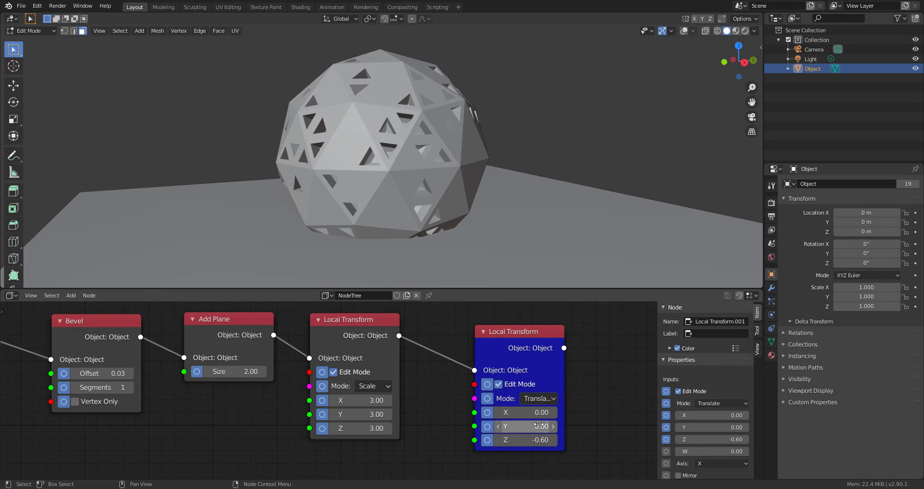
mouse_move(527, 443)
left_mouse_down()
mouse_move(501, 442)
mouse_move(531, 439)
left_mouse_up()
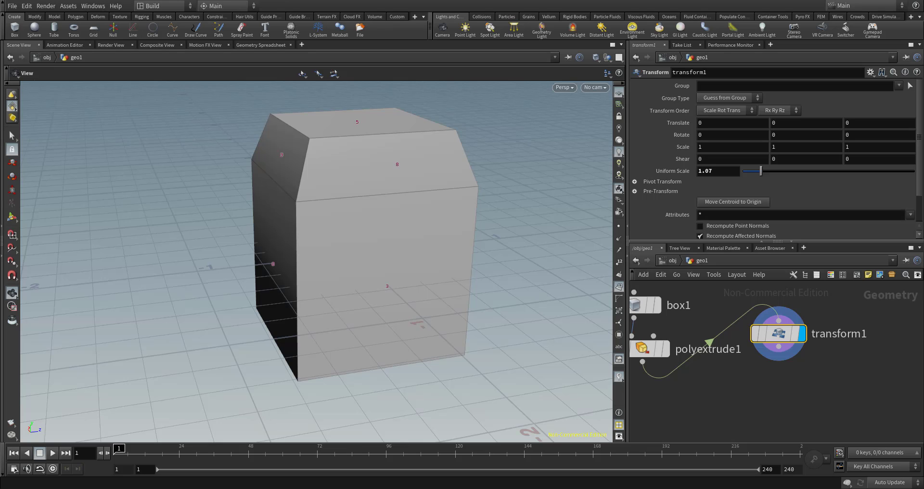
- Switch to Houdini and add a second Box node beside the existing node chain
scroll(450, 423, "down", 3)
scroll(775, 348, "down", 4)
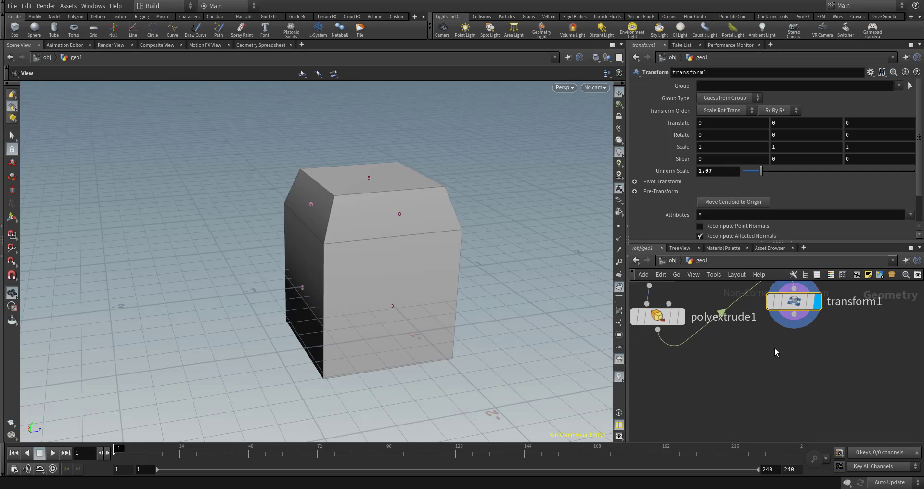
middle_click_drag(773, 348, 760, 345)
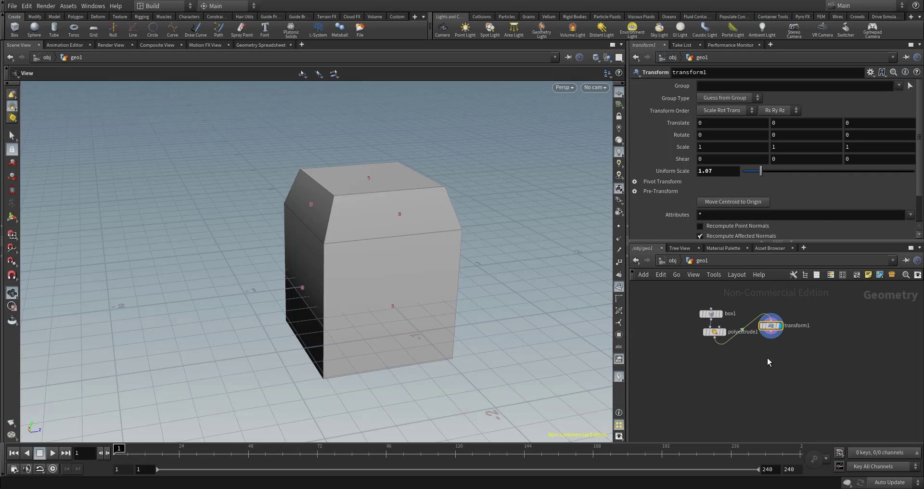
key("Tab")
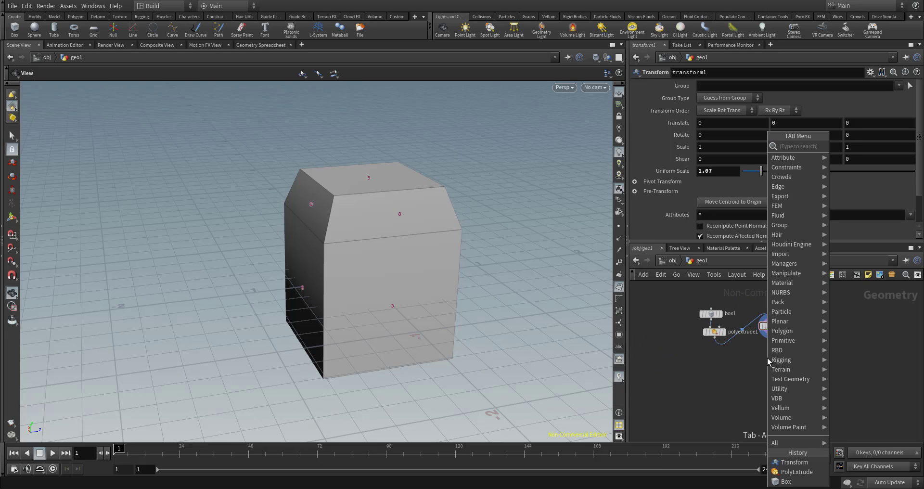
left_click(784, 480)
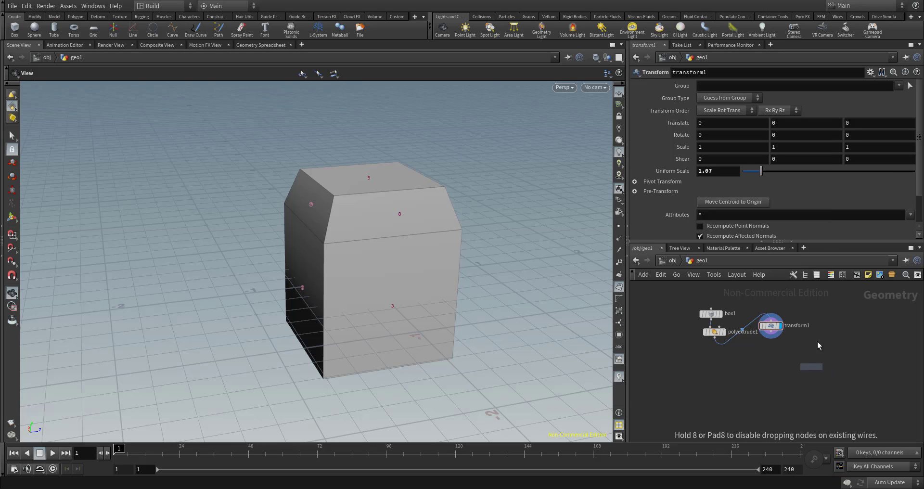
left_click(828, 319)
- Disconnect transform1 from its input and delete the transform1 and polyextrude1 nodes
scroll(827, 332, "up", 3)
left_click(747, 315)
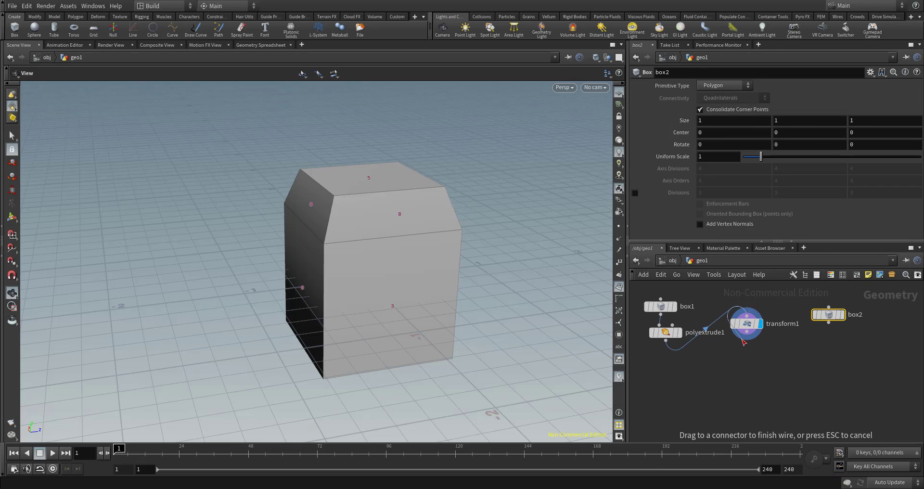
left_click(760, 313)
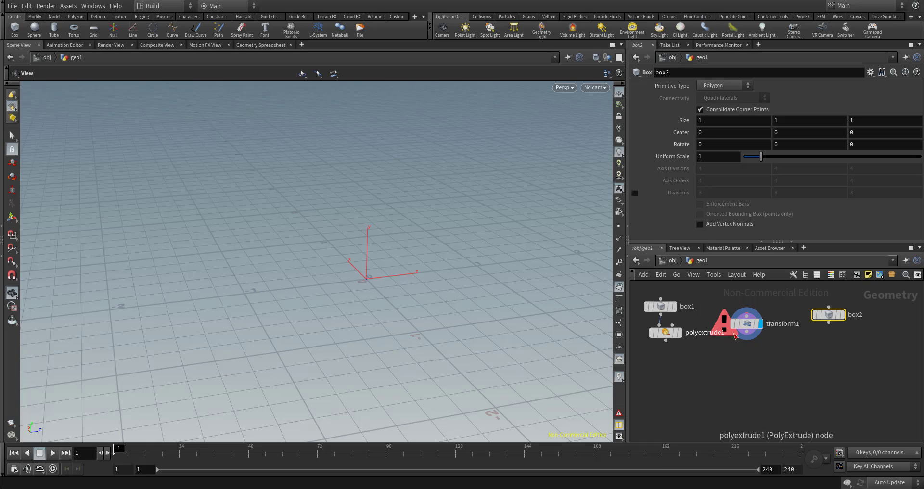
key("Delete")
left_click(715, 330)
key("Delete")
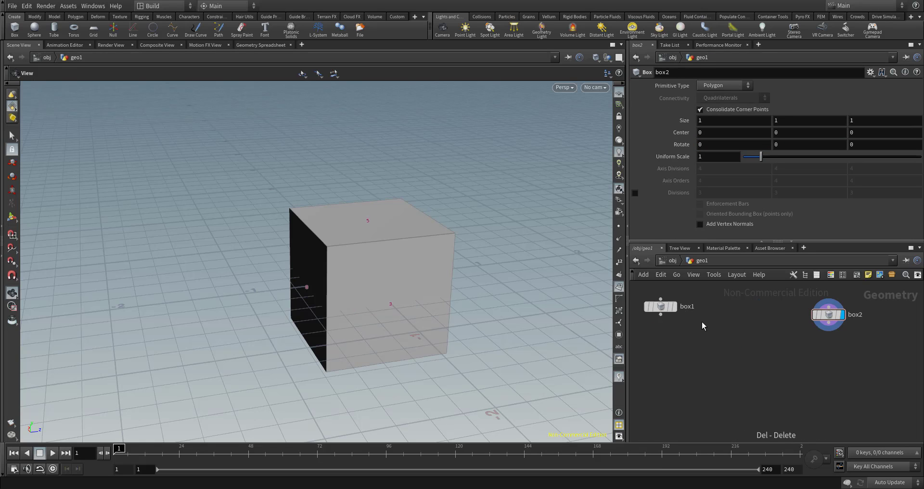
- Add a Merge node, connect box1 and box2 to its input, and display the merged result
key("Tab")
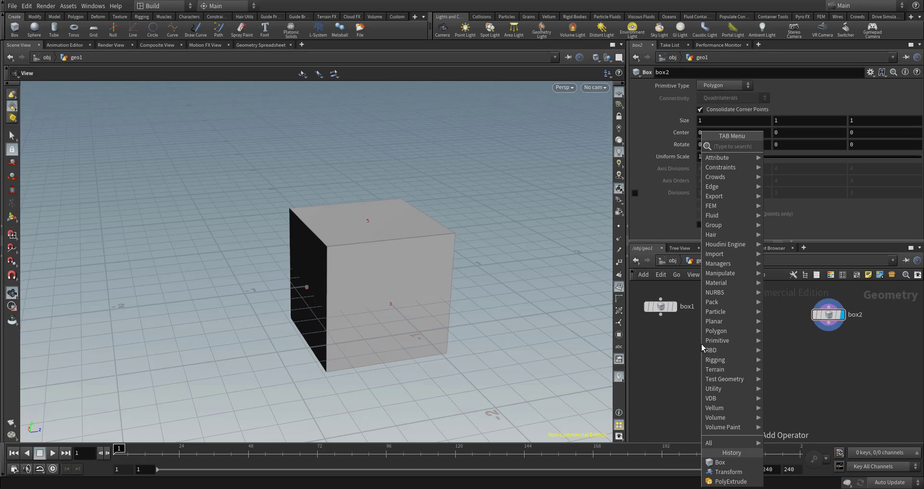
type("mer")
key("Return")
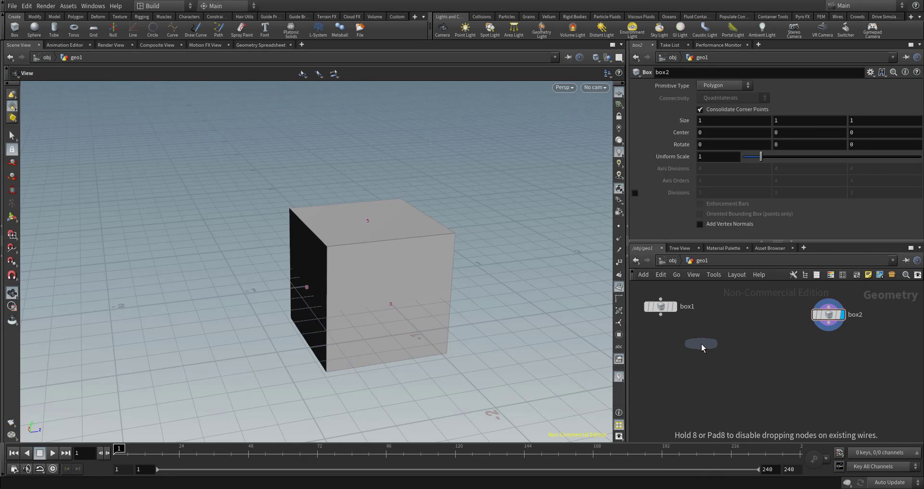
left_click(784, 377)
left_click_drag(661, 289, 794, 383)
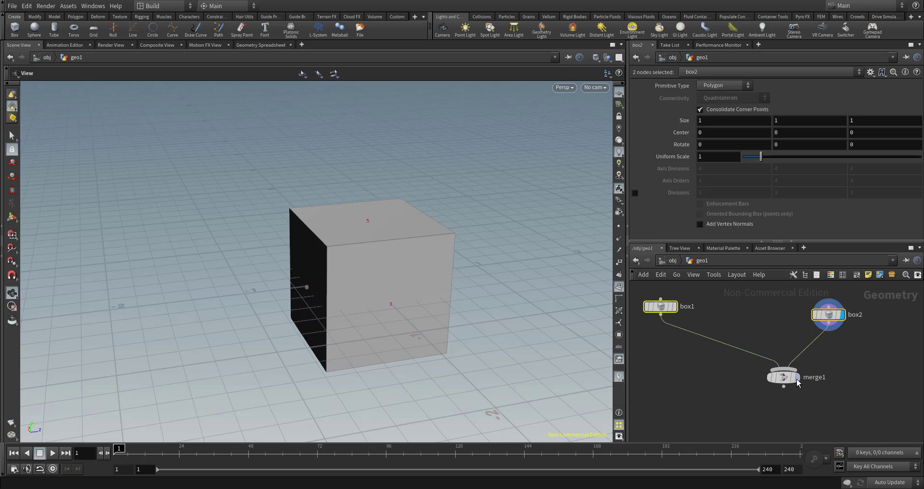
left_click(848, 343)
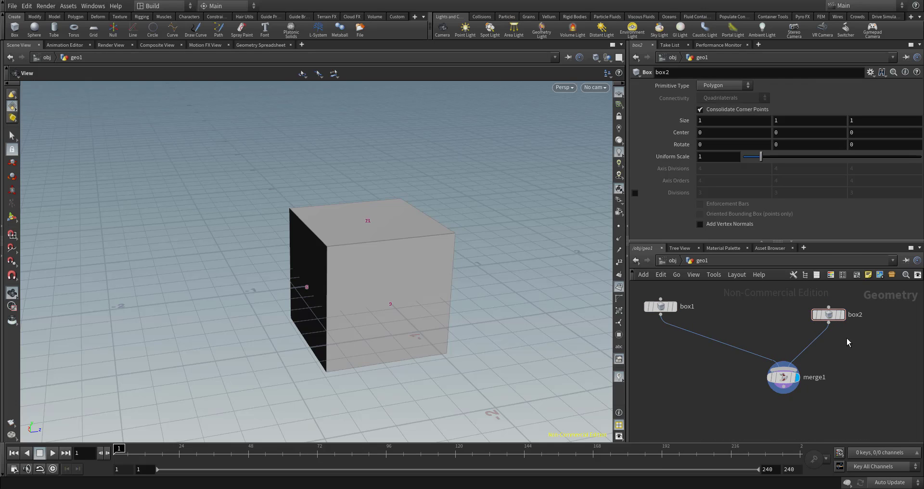
- Add a Transform node and insert it on the wire between box2 and merge1
key("Tab")
type("tra")
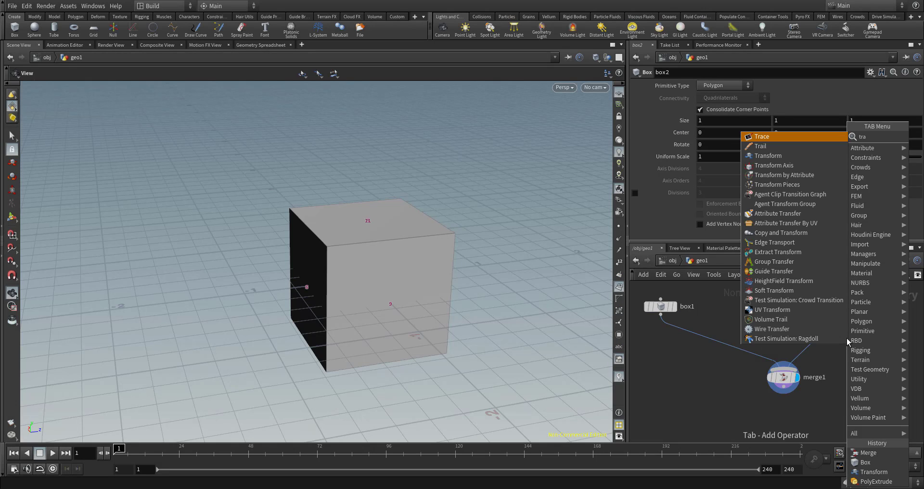
key("Down")
key("Return")
left_click(841, 339)
left_click_drag(841, 340, 815, 350)
- Set the Transform node's Y translation to 1.3 to raise the second box above the first
middle_click_drag(783, 123, 838, 132)
scroll(315, 243, "down", 1)
scroll(324, 244, "down", 2)
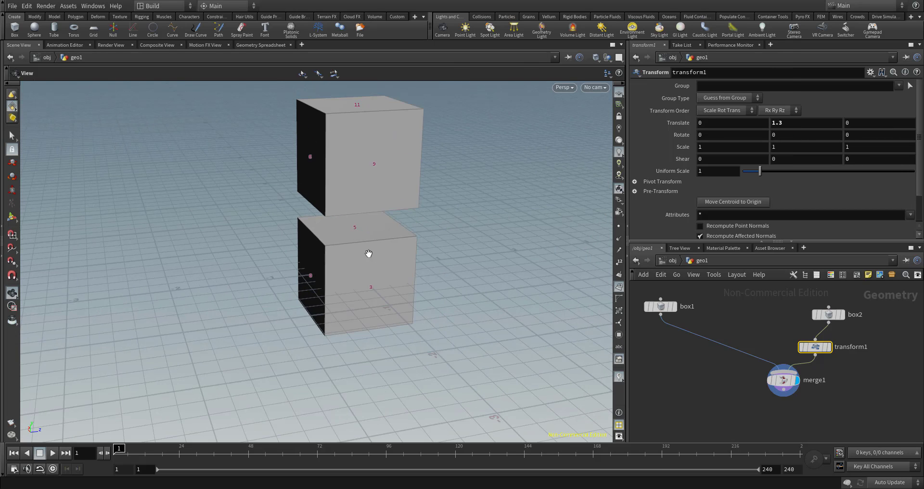
left_click_drag(447, 271, 339, 245)
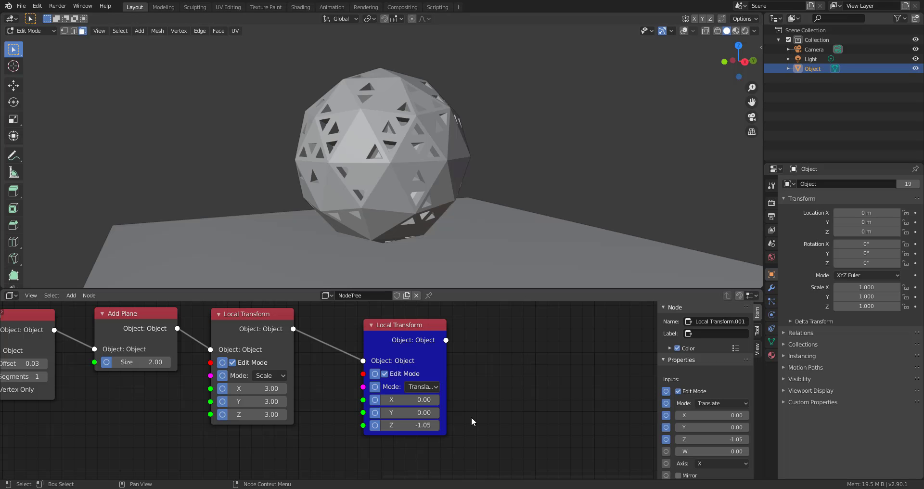
scroll(477, 416, "down", 3)
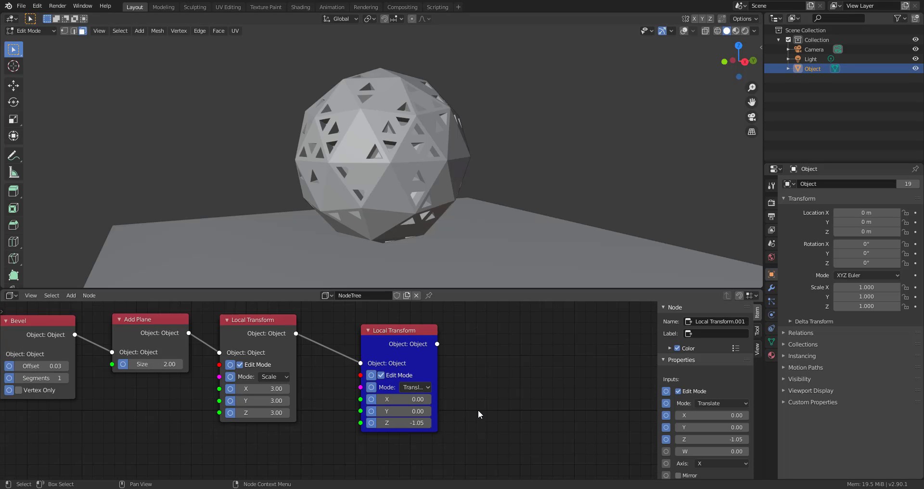
middle_click_drag(437, 420, 509, 379)
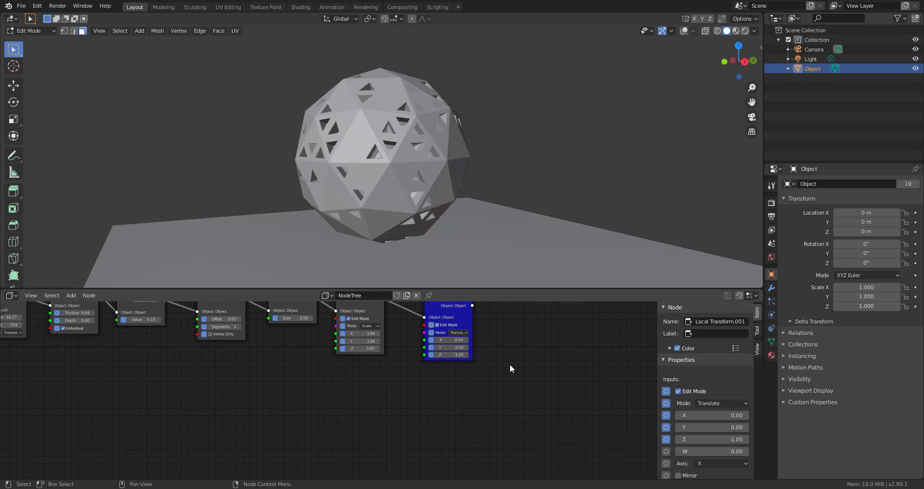
- Add a Merge Objects node beside the last Local Transform node
key("shift+a")
left_click(510, 341)
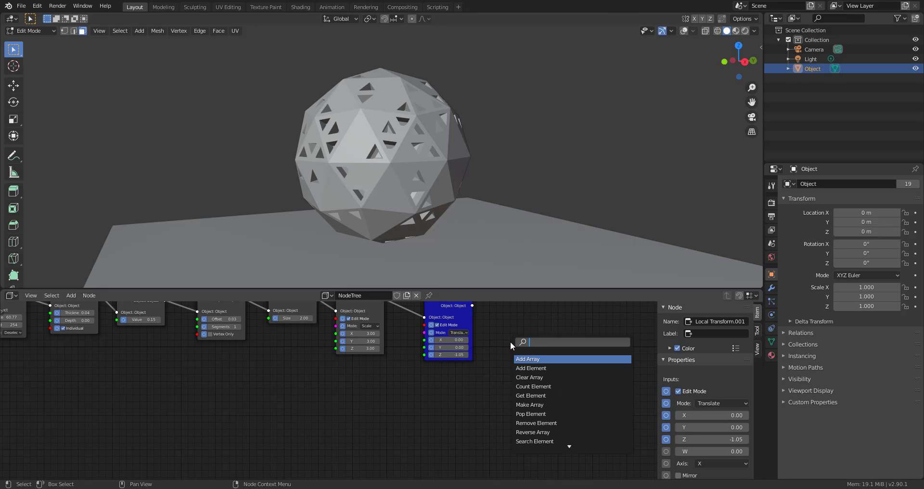
type("mer")
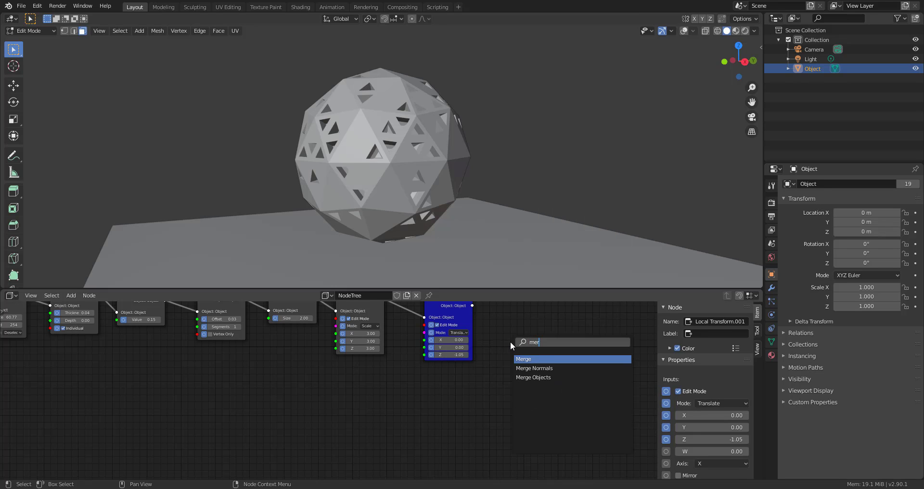
key("Down")
key("Down")
key("Return")
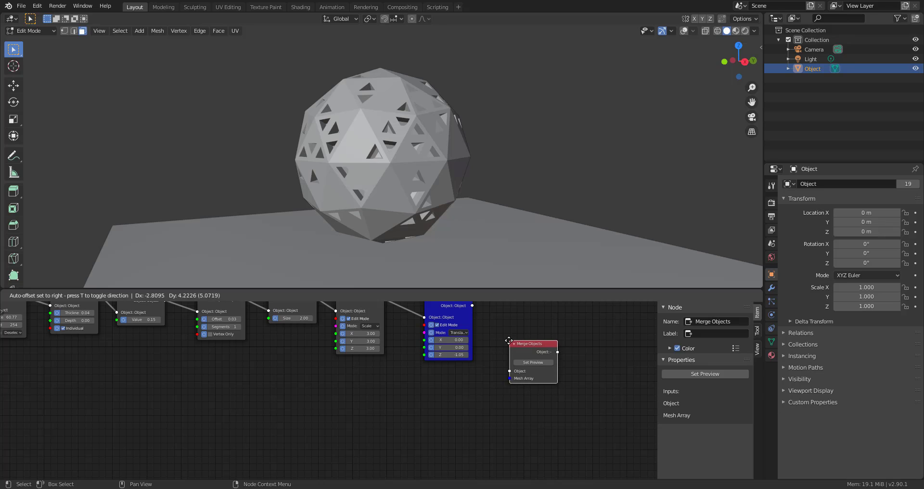
left_click(509, 340)
- Add a Create Monkey (Suzanne) node below the existing node chain
scroll(494, 358, "up", 2)
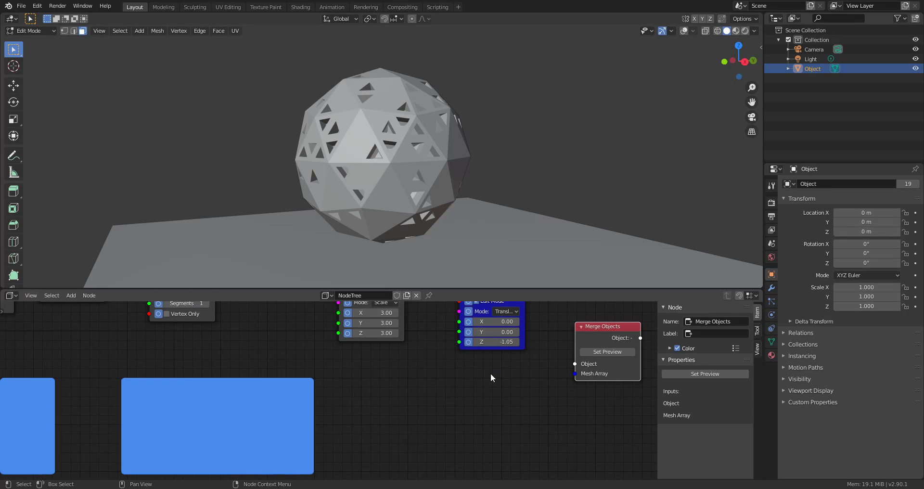
key("shift+a")
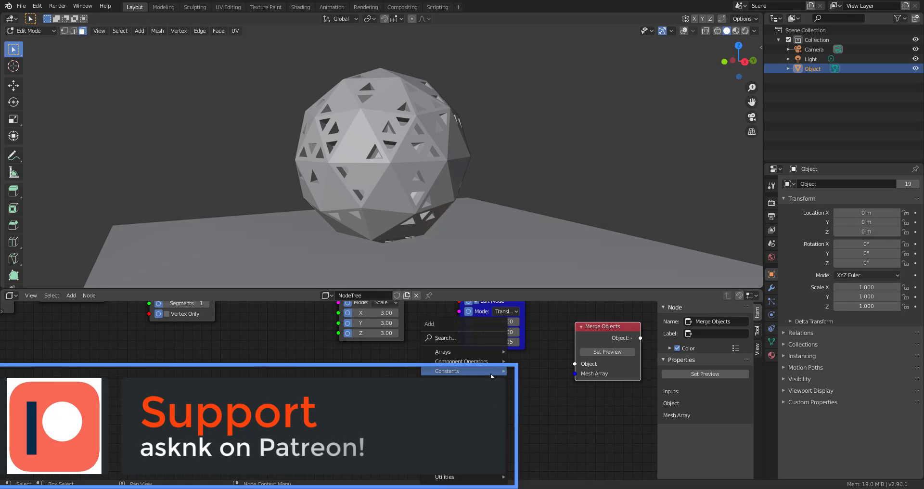
left_click(483, 338)
type("mon")
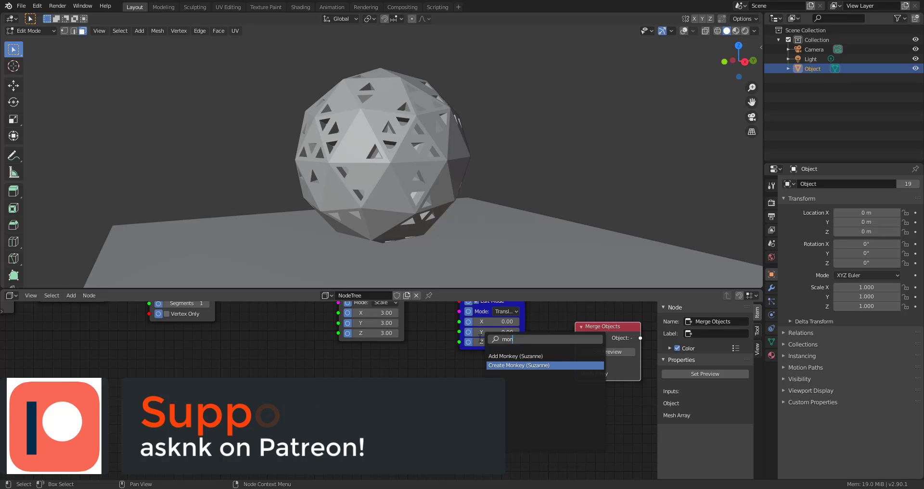
key("Return")
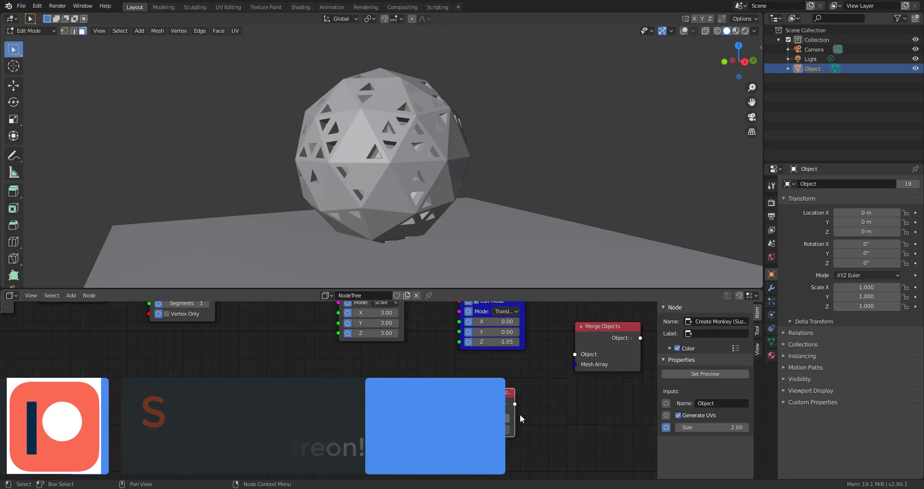
left_click(386, 394)
- Connect the monkey to Merge Objects' Mesh Array and the last Local Transform to its Object input, and preview the merge
left_click_drag(407, 399, 576, 365)
scroll(529, 404, "down", 2)
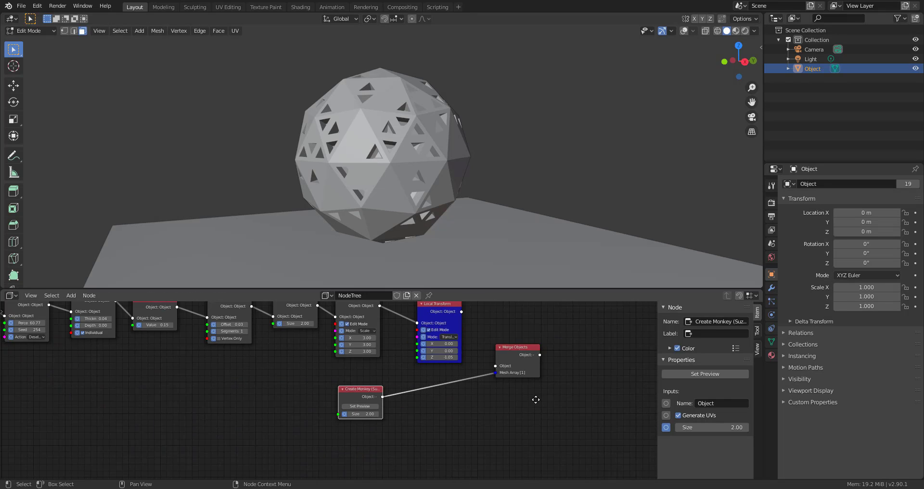
middle_click_drag(535, 399, 455, 411)
left_click_drag(380, 323, 417, 377)
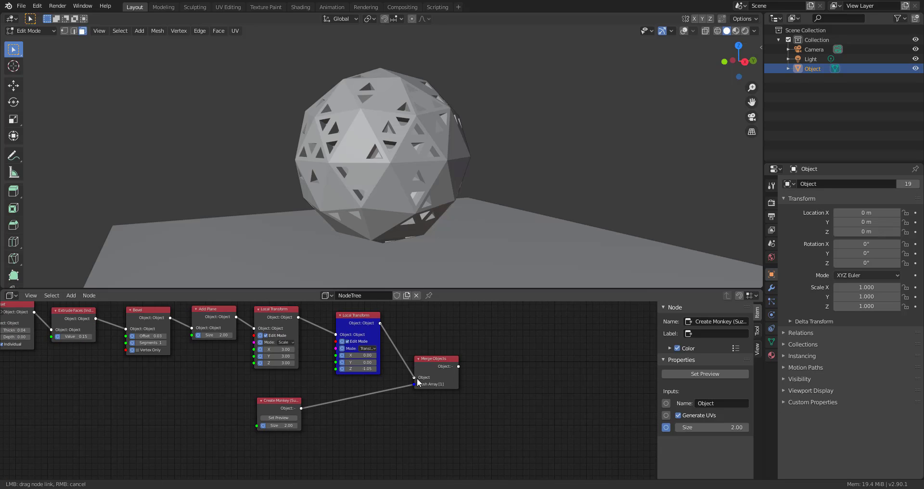
left_click(442, 377)
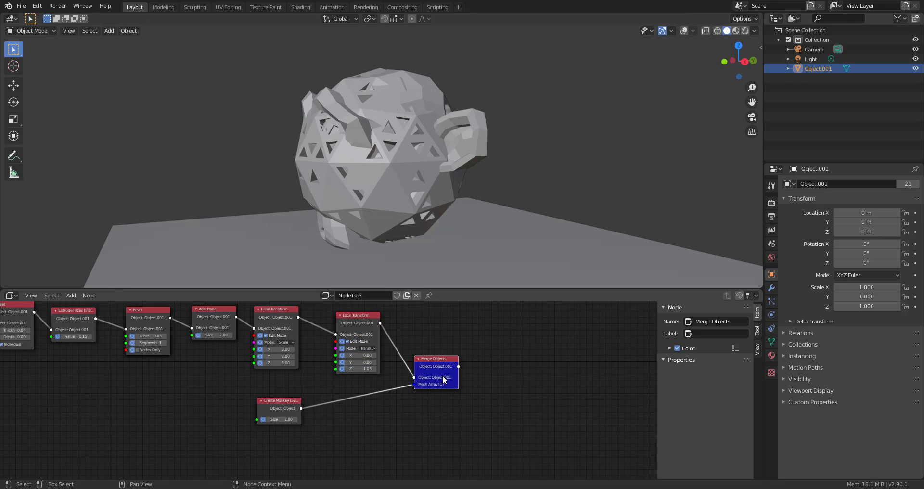
mouse_move(530, 112)
middle_mouse_down()
mouse_move(382, 128)
mouse_move(563, 132)
mouse_move(533, 119)
middle_mouse_up()
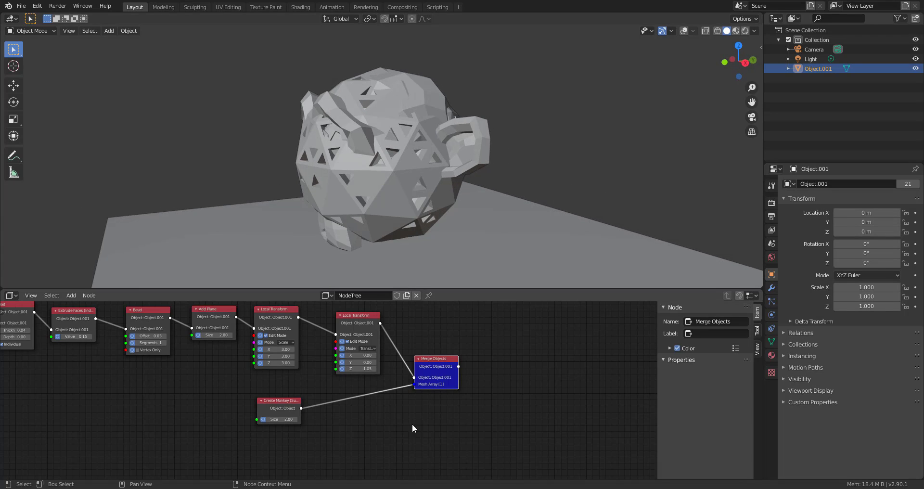
- Add a Local Transform node and insert it on the wire between Create Monkey and Merge Objects
scroll(403, 437, "up", 2)
key("shift+a")
left_click(335, 337)
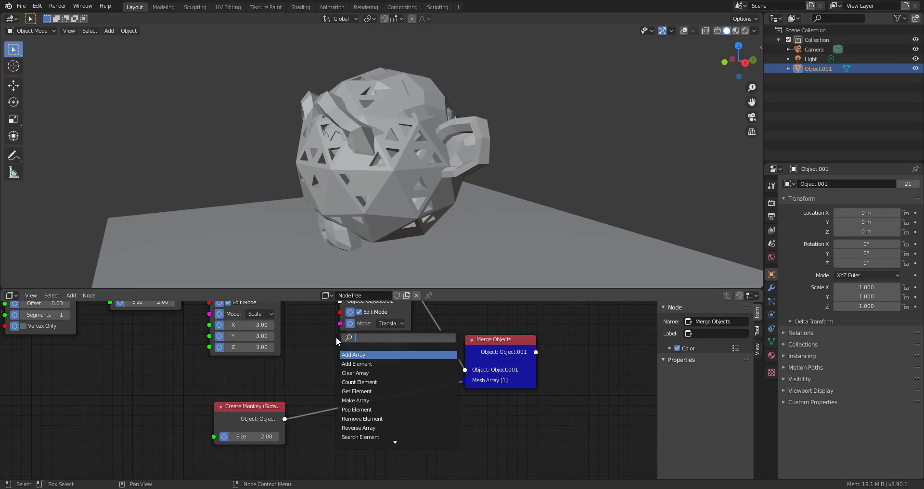
type("tra")
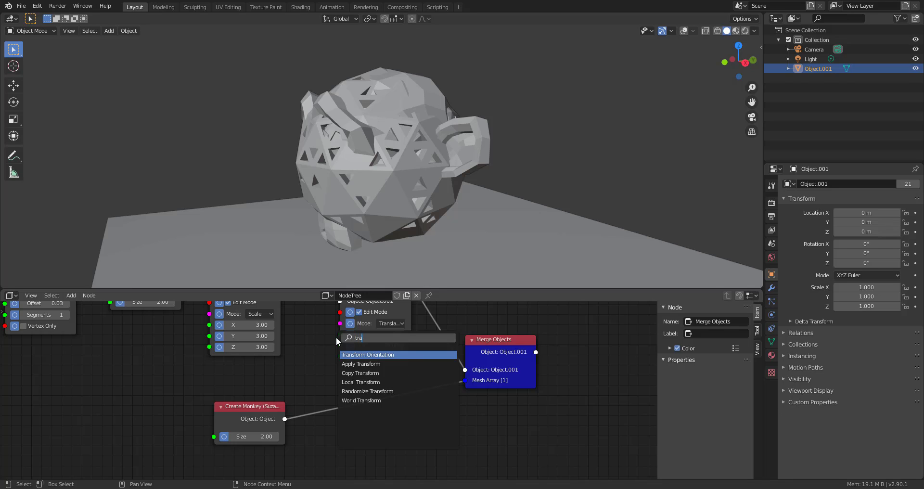
key("Down")
key("Down")
key("Down")
key("Up")
key("Down")
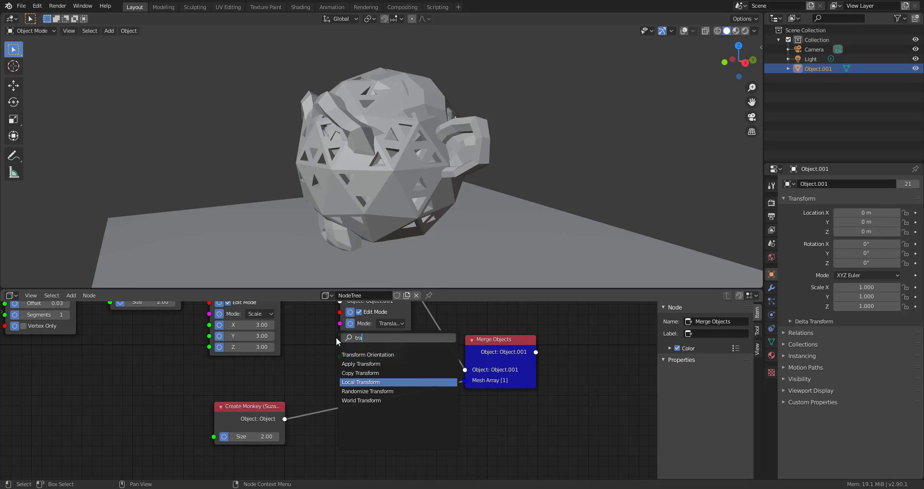
key("Return")
left_click(325, 391)
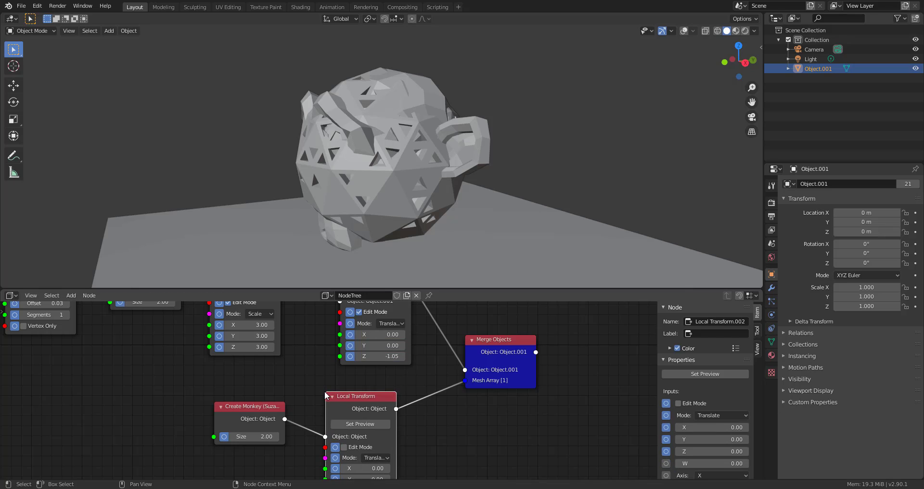
- Set the new Local Transform's Y translation to 2.91 to move the monkey away from the sphere
scroll(446, 438, "down", 2)
middle_click_drag(446, 438, 457, 370)
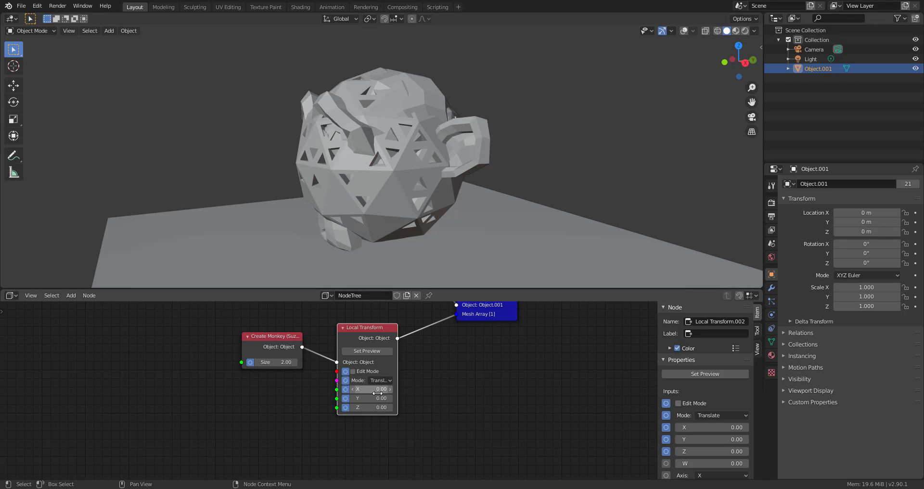
left_click_drag(372, 395, 423, 392)
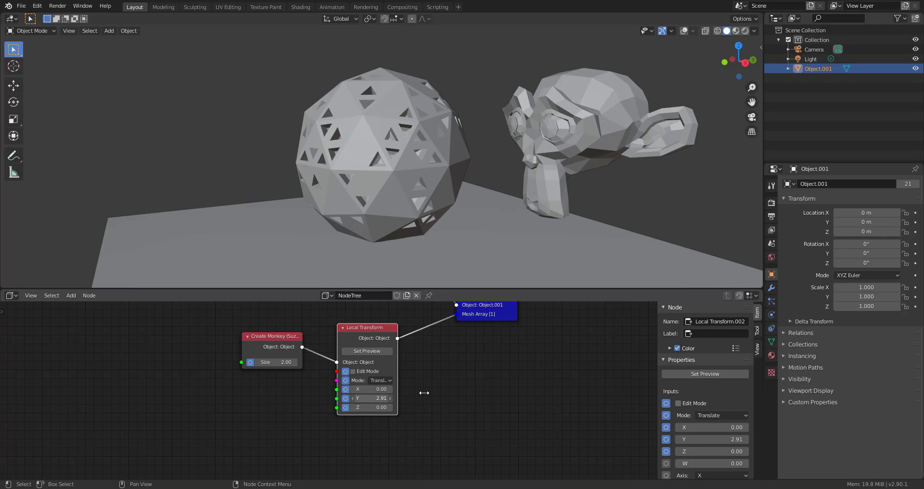
scroll(455, 174, "down", 4)
middle_click_drag(455, 173, 438, 187)
scroll(438, 187, "up", 3)
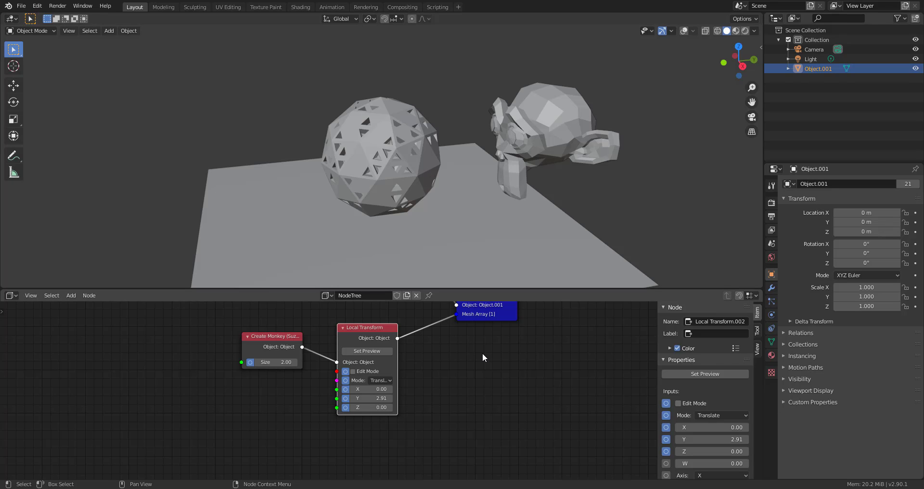
- Add a Number constant node and connect its value to the Create Monkey node's Size
middle_click_drag(523, 395, 459, 440)
key("shift+a")
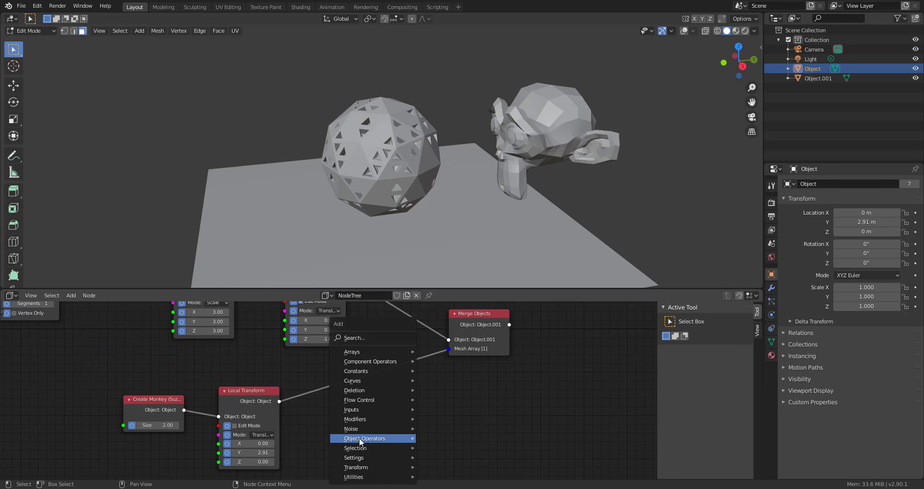
mouse_move(355, 372)
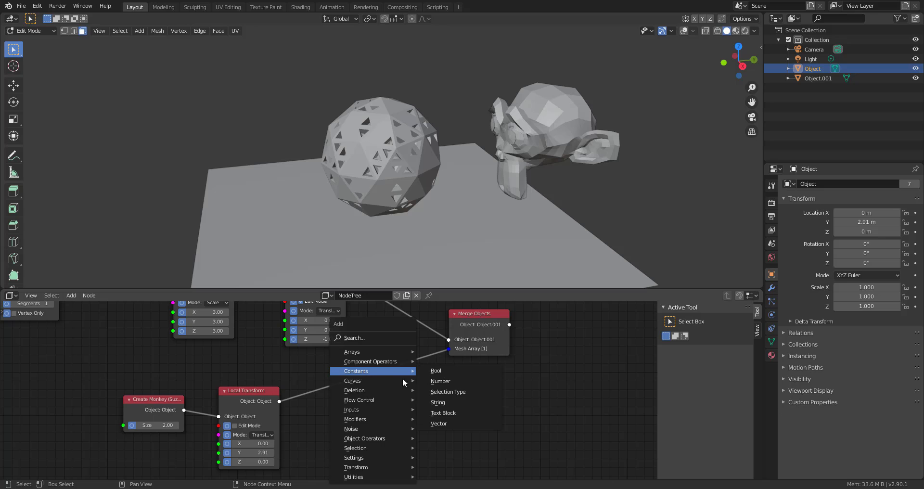
left_click(437, 381)
left_click(87, 377)
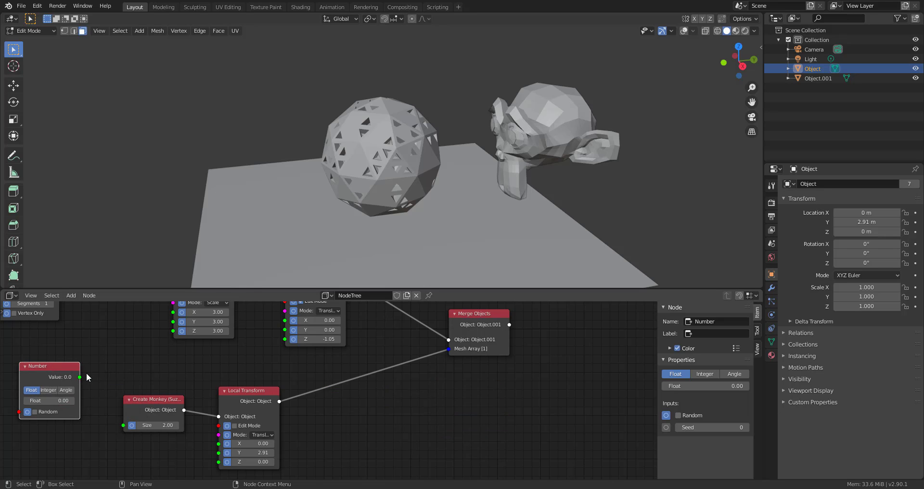
left_click_drag(81, 380, 124, 426)
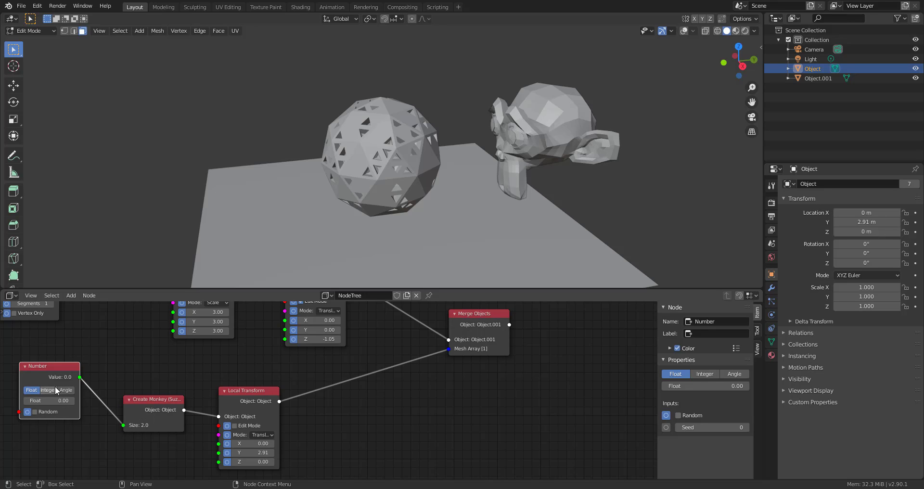
- Switch the Number node to Integer with a value of 4 and preview the Create Monkey node
left_click(48, 390)
left_click_drag(49, 401, 28, 400)
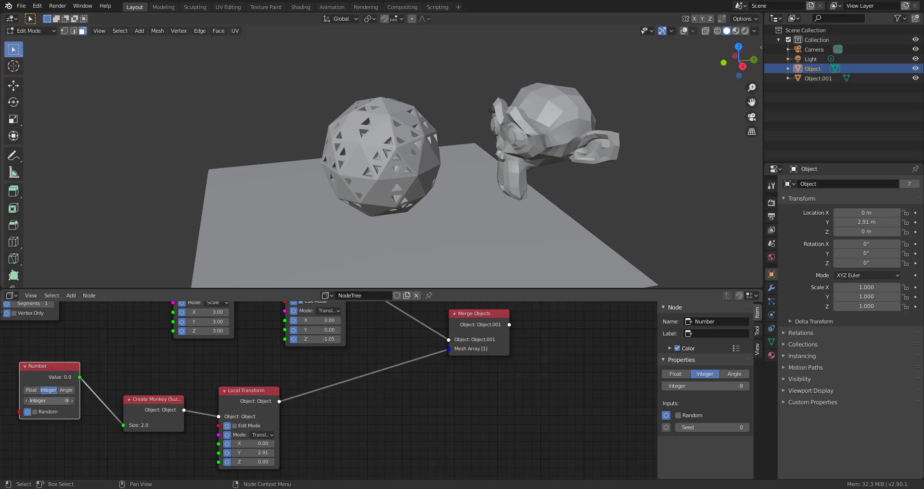
left_click(145, 417)
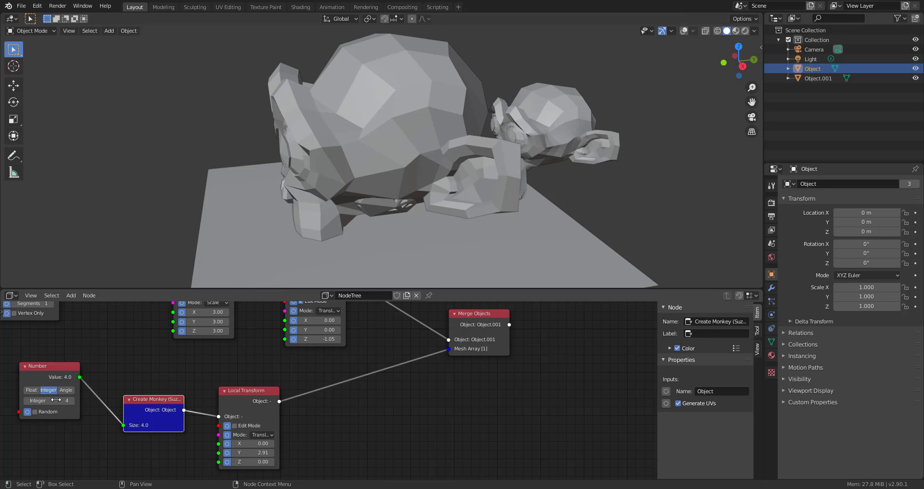
left_click_drag(54, 399, 59, 395)
middle_click_drag(658, 160, 513, 219)
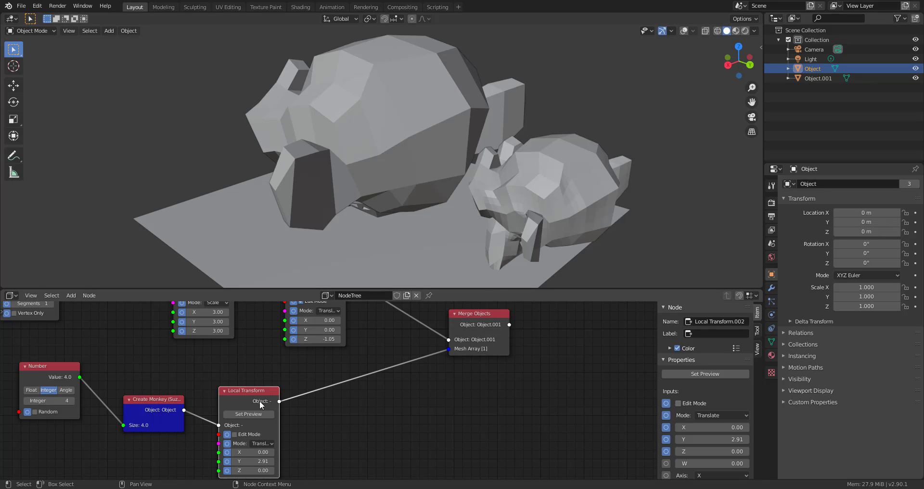
- Preview the monkey's Local Transform followed by Merge Objects, and set the Number node's integer to 1
left_click(253, 411)
middle_click_drag(538, 226, 607, 192)
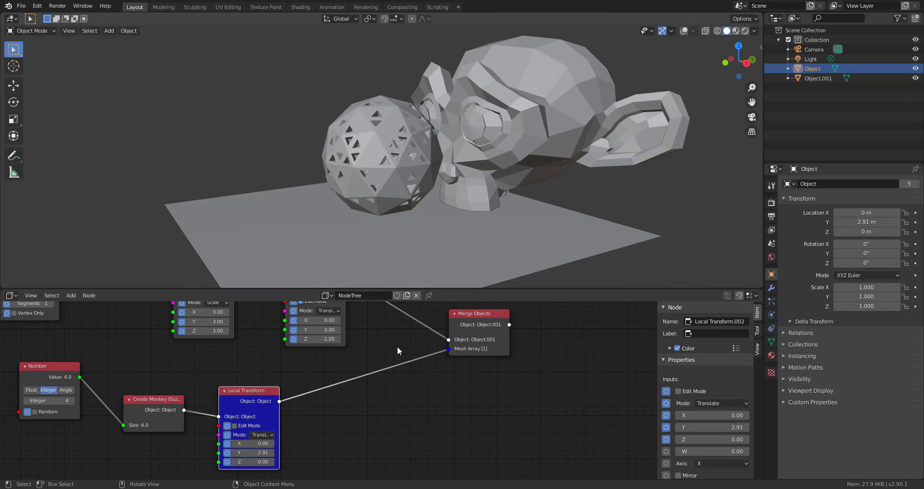
left_click(478, 335)
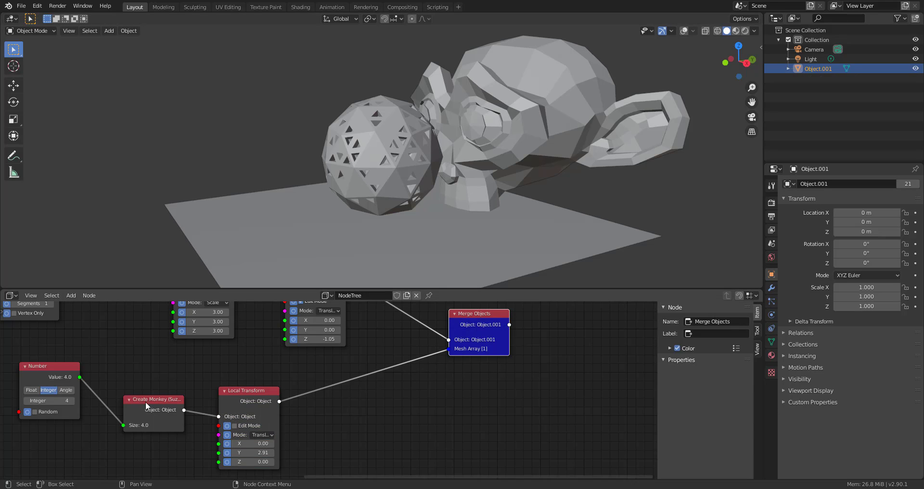
mouse_move(47, 400)
left_mouse_down()
mouse_move(19, 400)
mouse_move(62, 400)
mouse_move(54, 400)
left_mouse_up()
- Add a Subdivision Surface Modifier node and insert it between the monkey's Local Transform and Merge Objects
middle_click_drag(280, 455, 547, 458)
middle_click_drag(327, 354, 368, 435)
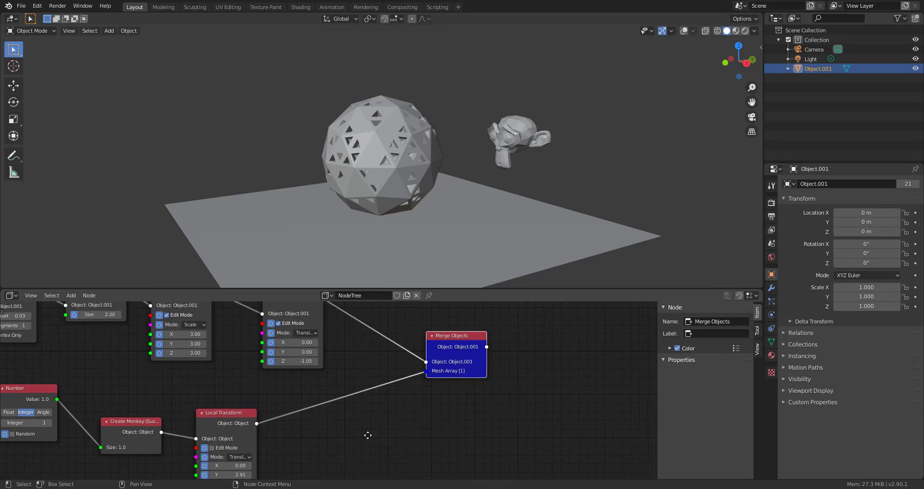
middle_click_drag(446, 432, 376, 437)
scroll(337, 437, "up", 1)
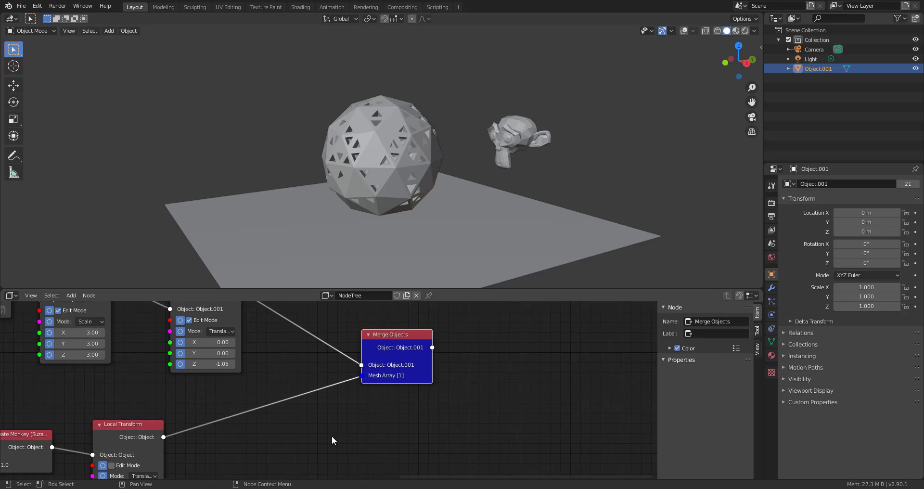
key("shift+a")
mouse_move(309, 431)
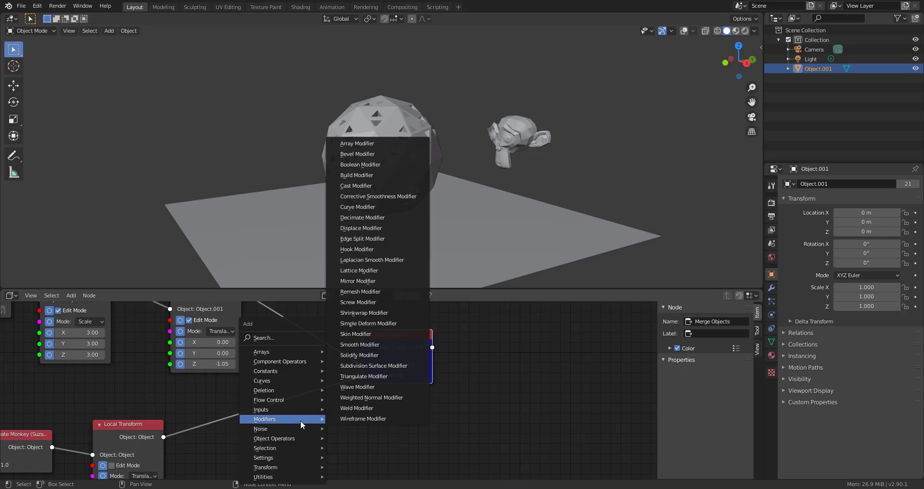
left_click(392, 366)
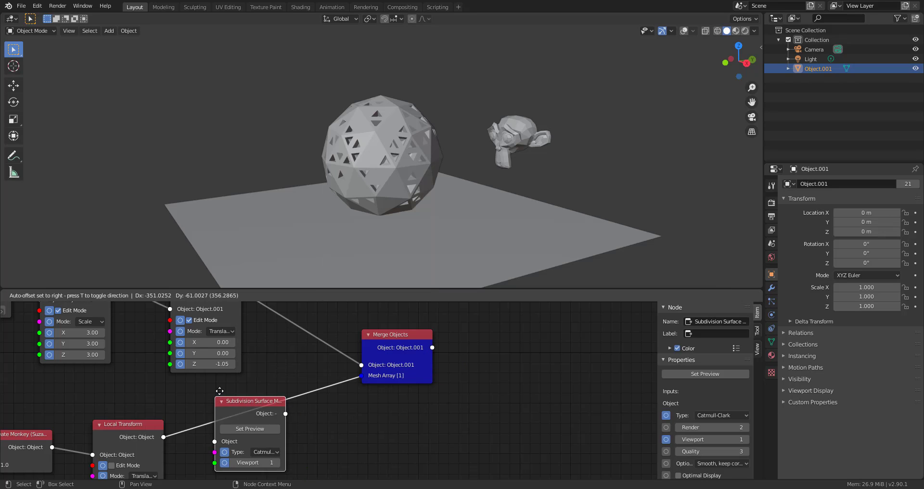
left_click(272, 422)
left_click(294, 443)
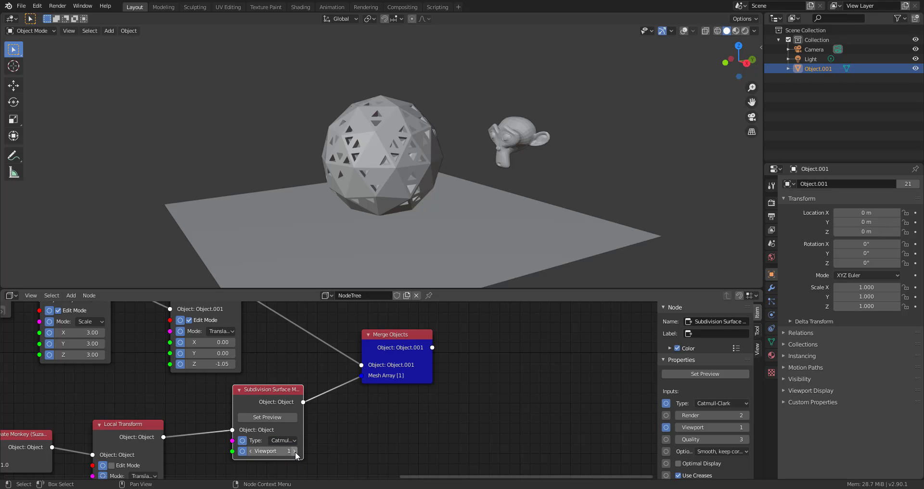
- Set the Subdivision Surface Modifier's Viewport level to 3 and inspect the smoothed monkey up close
left_click(294, 451)
middle_click_drag(510, 135, 428, 145)
scroll(548, 177, "up", 5)
scroll(550, 180, "down", 4)
middle_click_drag(604, 230, 333, 345, "shift")
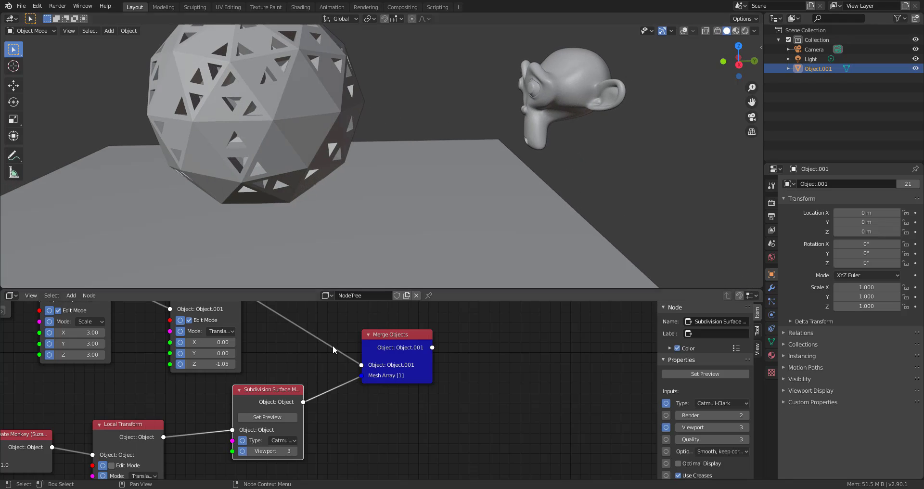
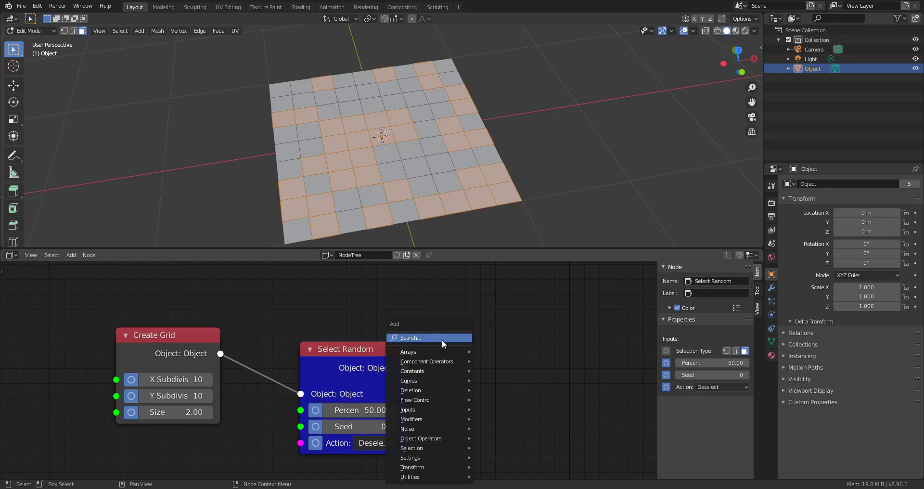
- Add a Delete node, feed it from Select Random, and preview it
left_click(442, 339)
type("dele")
key("Return")
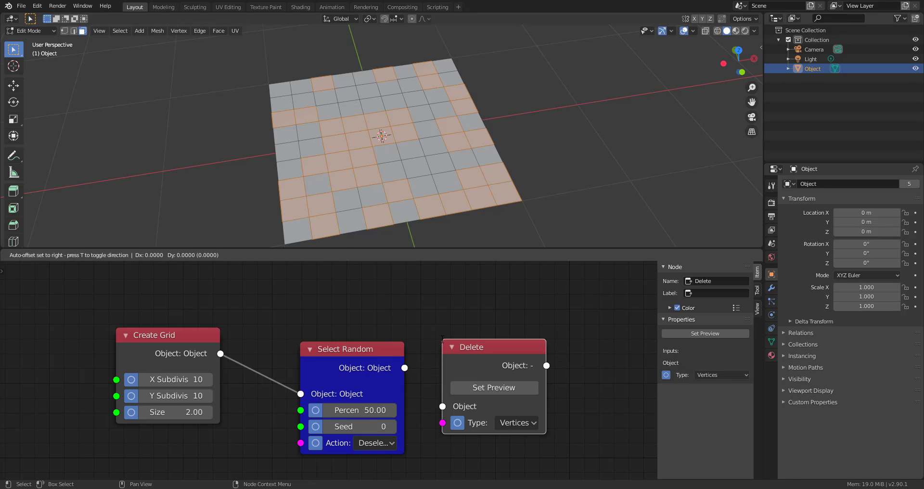
left_click(451, 343)
left_click_drag(405, 368, 452, 409)
left_click(529, 390)
- Set the Delete node's type to Faces
left_click(525, 410)
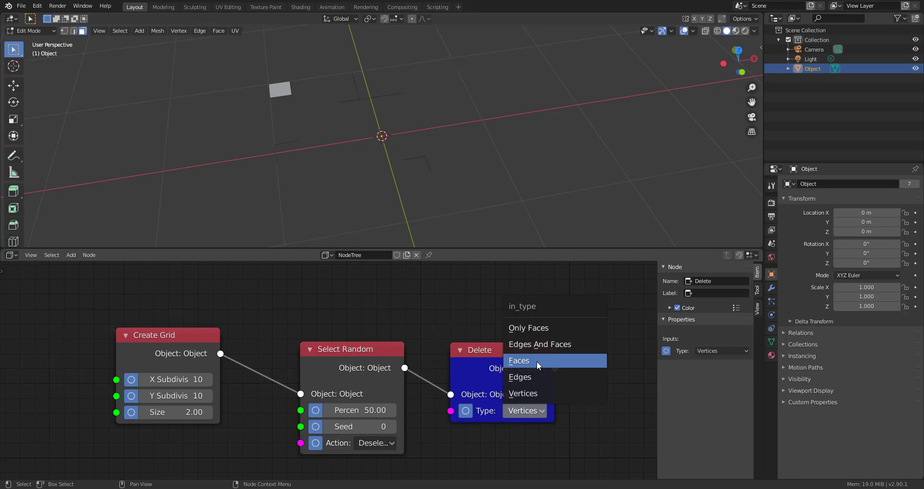
left_click(532, 360)
left_click_drag(500, 359, 495, 368)
- Add an Extrude Faces (Individually) node above Delete, feed it from Select Random, and set its value to -0.69
scroll(495, 369, "down", 3)
middle_click_drag(593, 332, 435, 360)
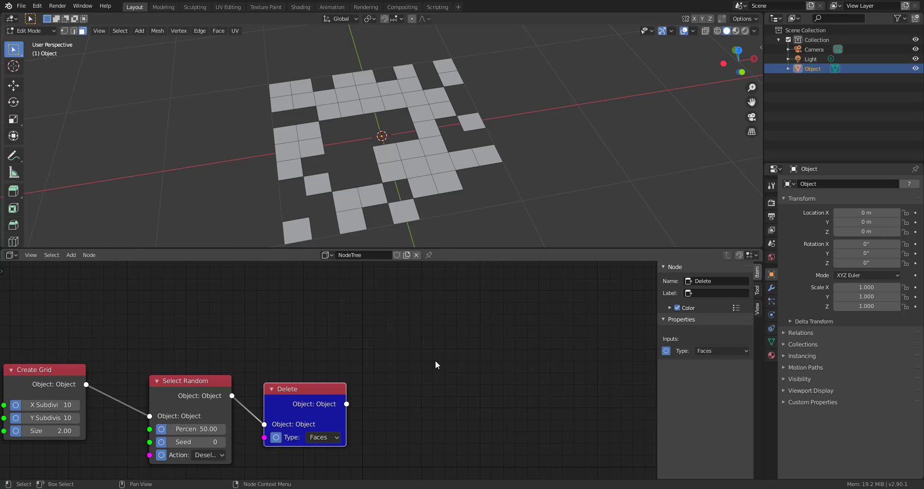
key("shift+a")
left_click(424, 337)
type("ext")
key("Down")
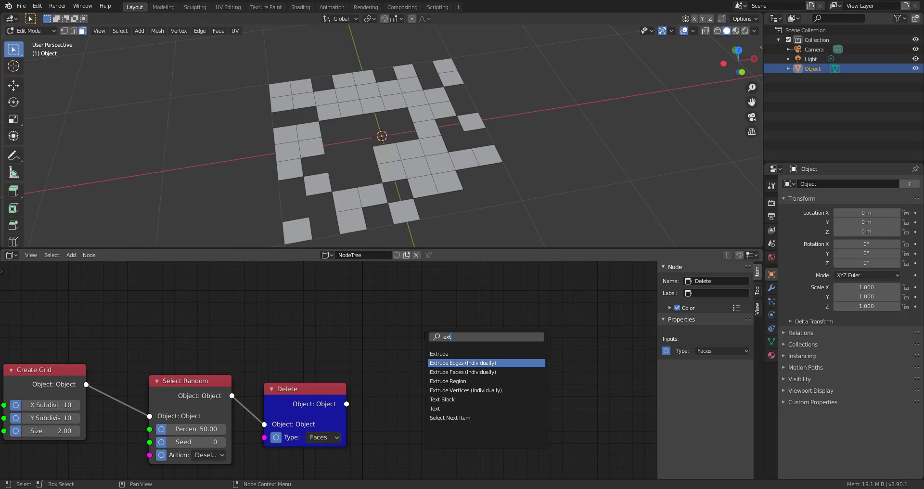
key("Down")
key("Return")
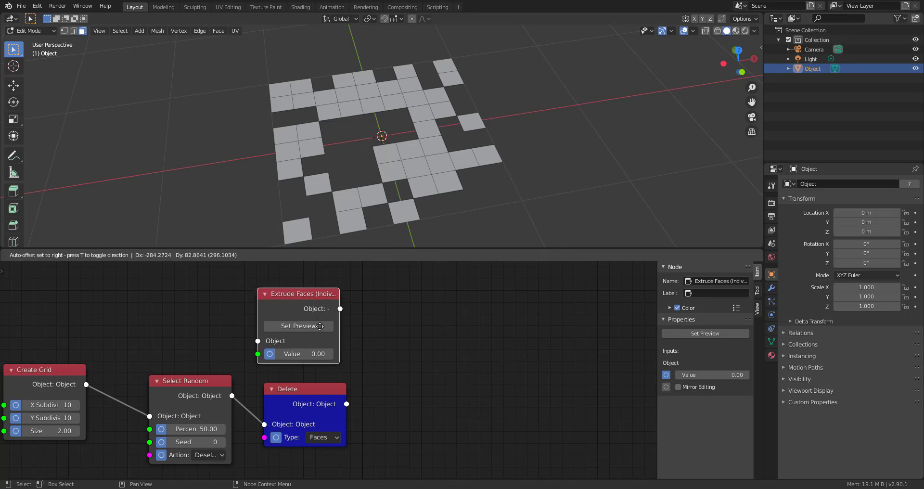
left_click(333, 255)
left_click_drag(232, 395, 283, 341)
left_click(315, 314)
left_click(331, 320)
- Return the preview to the Delete node
middle_click_drag(439, 421, 343, 394)
left_click(307, 424)
left_click(307, 420)
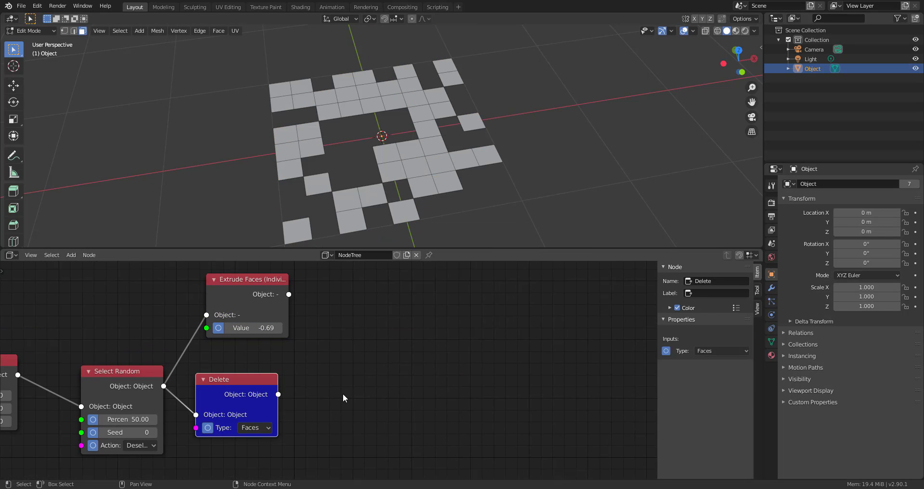
- Add an Inset node after Delete, preview it, and set its thickness to 1.35
key("shift+a")
left_click(334, 339)
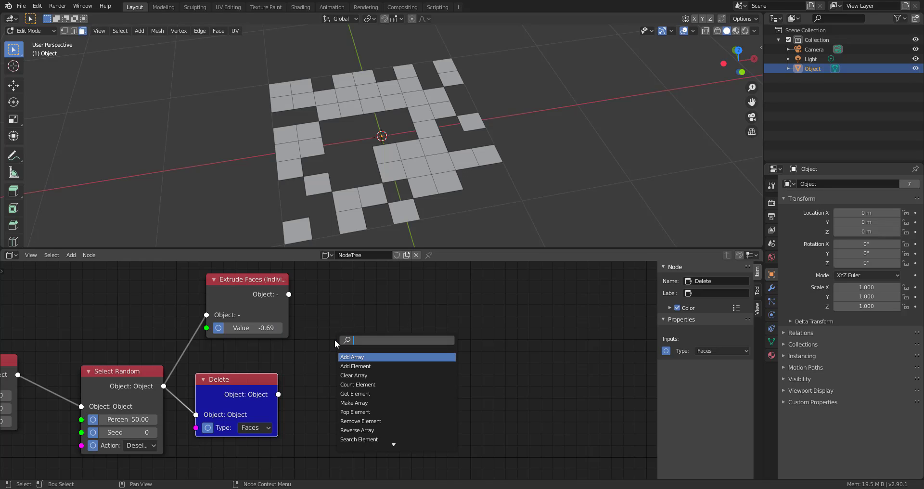
type("in")
key("Return")
left_click(376, 379)
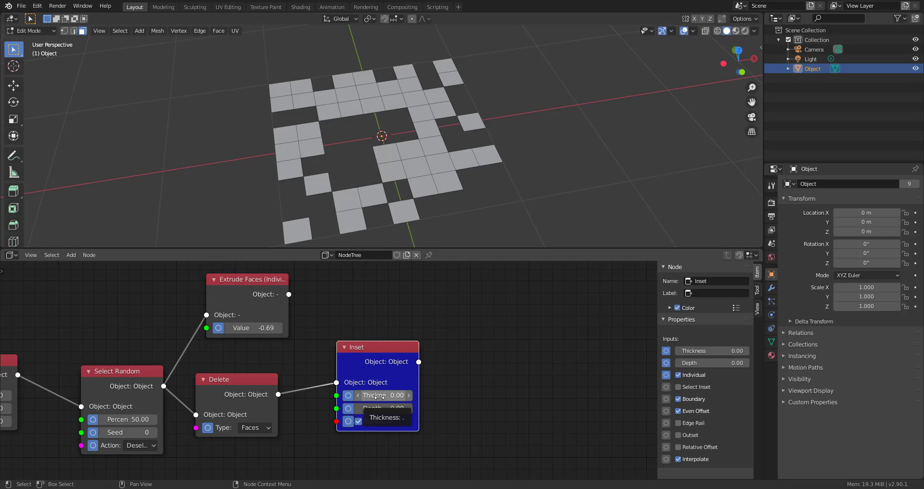
middle_click_drag(391, 193, 430, 181)
left_click_drag(379, 395, 444, 396)
- Insert a Select All node between Delete and Inset, and set the Inset thickness to 0.00
left_click_drag(374, 355, 551, 360)
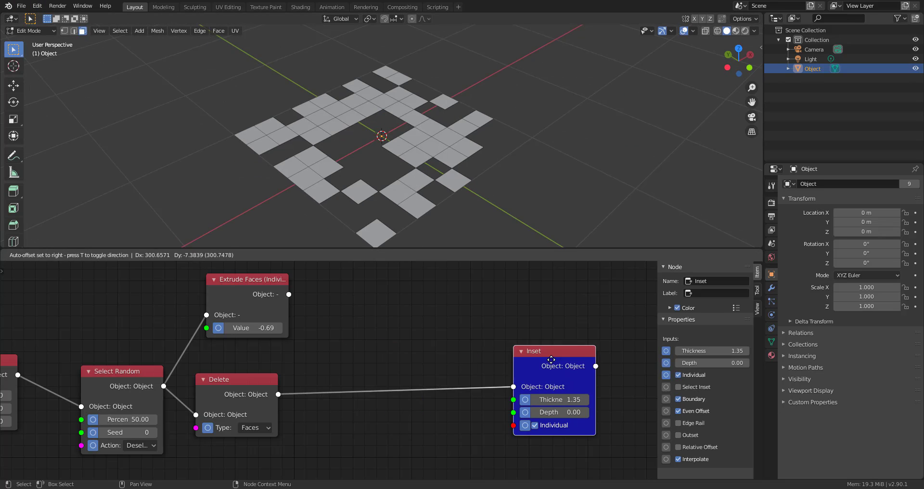
key("shift+a")
left_click(429, 339)
type("select")
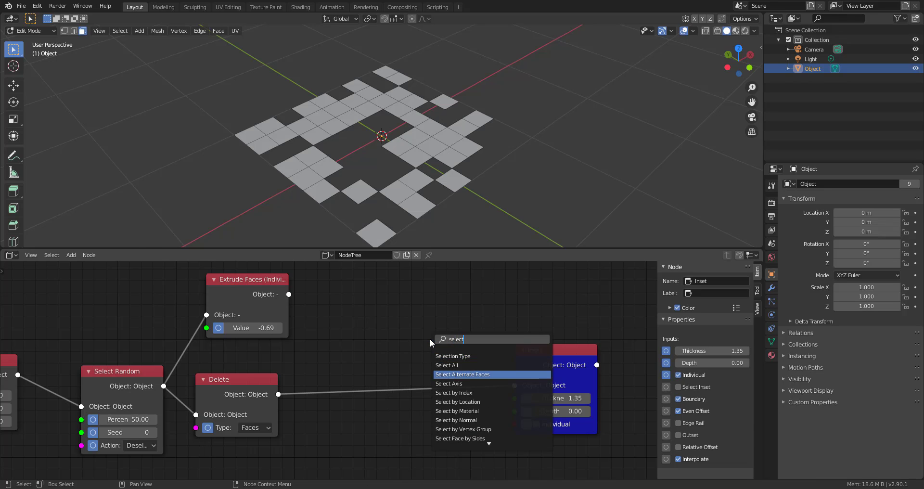
key("Up")
key("Return")
left_click(395, 341)
left_click_drag(565, 396, 500, 397)
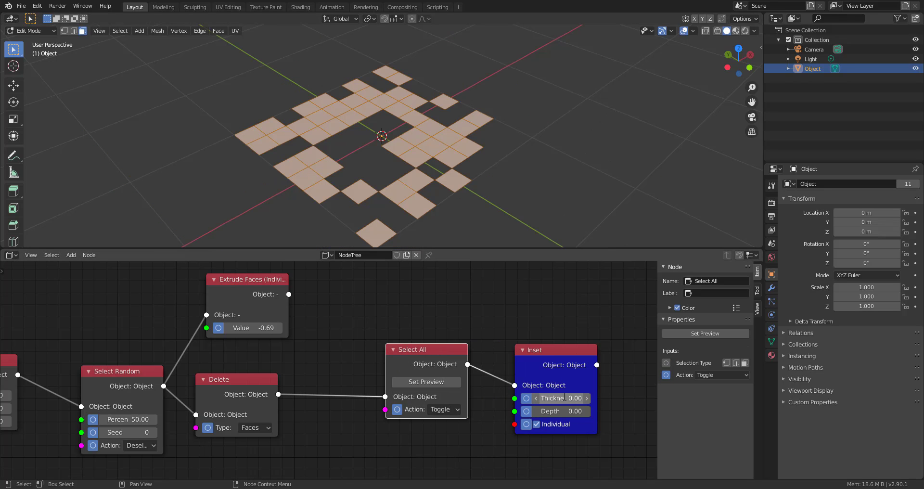
key("shift+a")
left_click(435, 309)
type("sele")
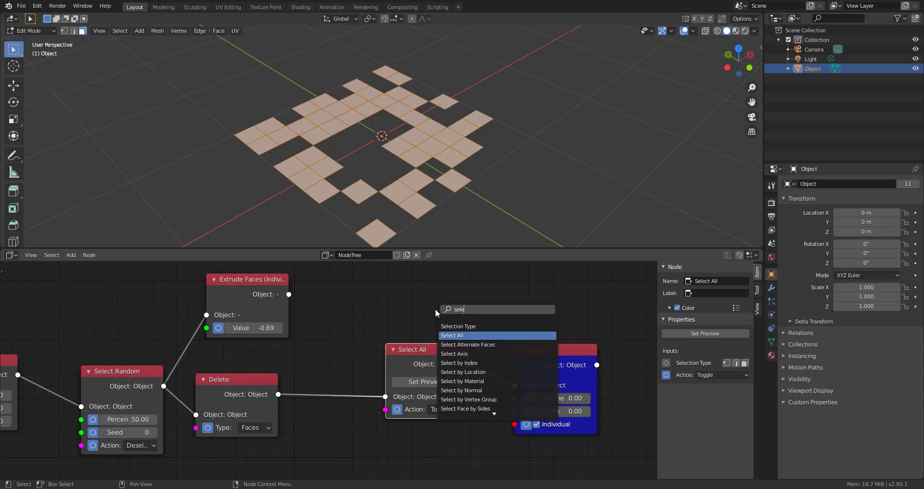
key("Escape")
- Check the selection by previewing the Delete, Select Random and Select All nodes in turn, ending on the Inset node
left_click(235, 404)
left_click(235, 410)
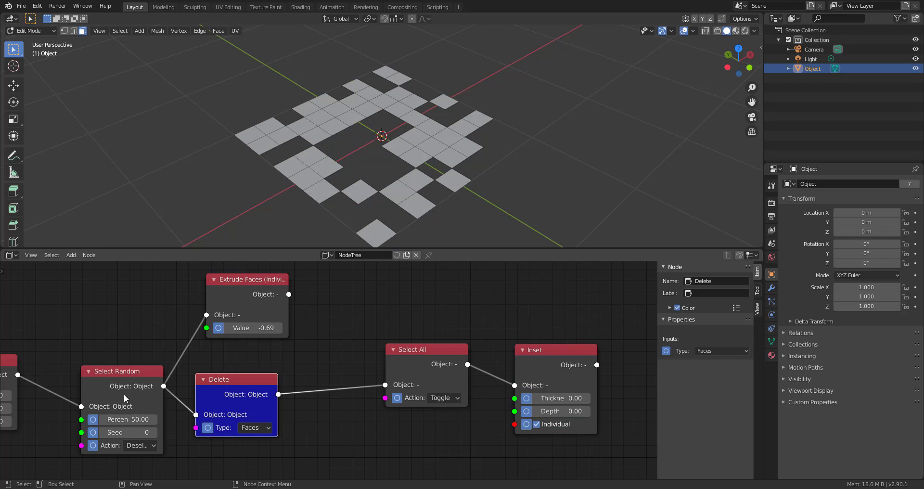
left_click(123, 394)
left_click(122, 403)
left_click(430, 382)
left_click(529, 384)
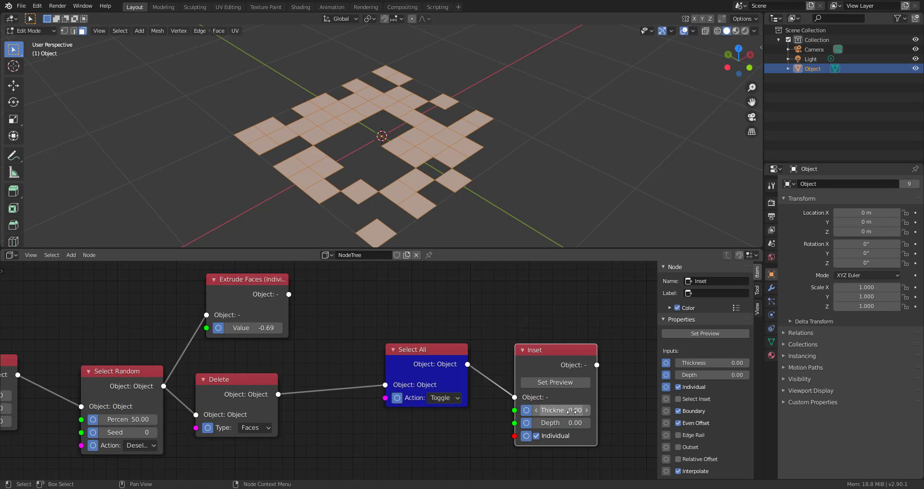
- Preview the Inset node and set its thickness to 0.03
left_click_drag(554, 398, 533, 394)
middle_click_drag(493, 241, 437, 230)
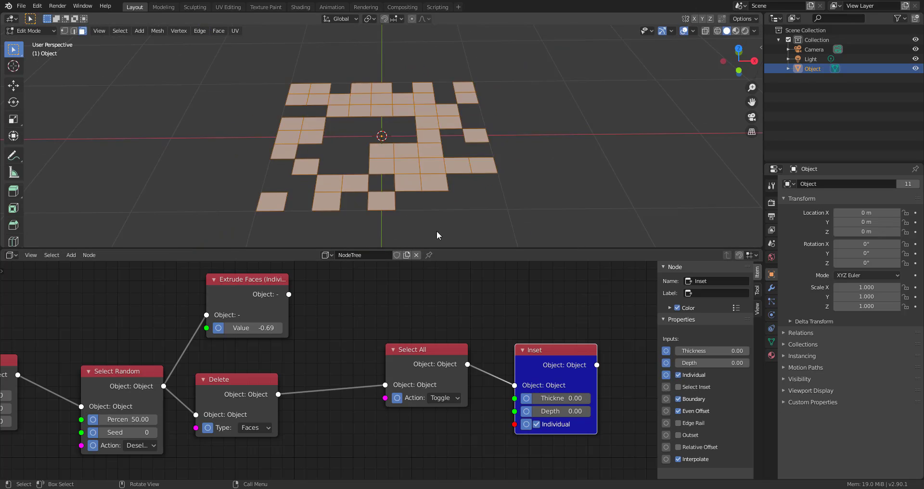
scroll(433, 212, "up", 7)
left_click_drag(563, 398, 567, 403)
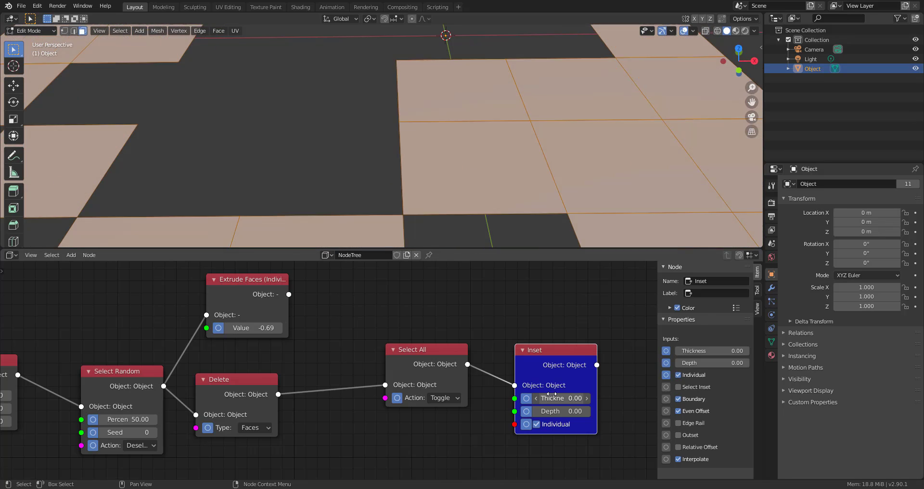
scroll(567, 403, "down", 1)
scroll(468, 181, "down", 8)
- Duplicate the Extrude Faces (Individually) node, connect the copy after Inset, and preview it
left_click_drag(267, 306, 339, 299)
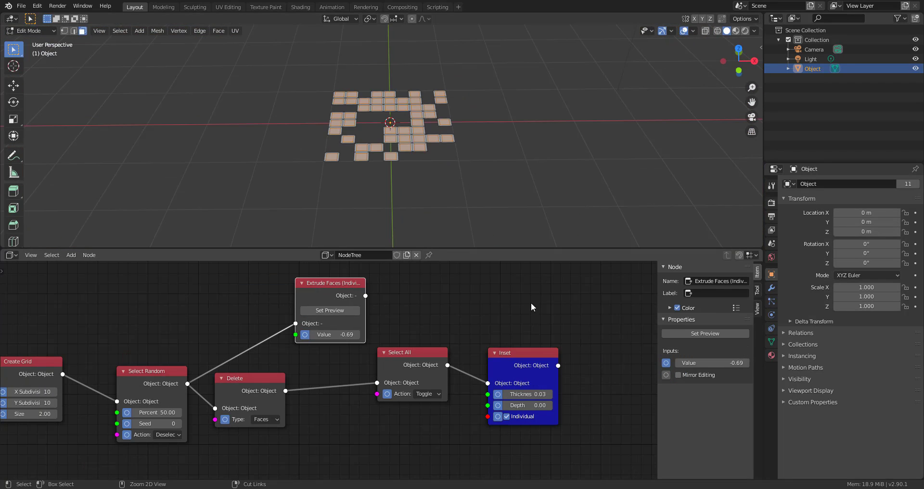
left_click(655, 308)
left_click(555, 383, "shift")
key("f")
middle_click_drag(593, 389, 371, 409)
left_click_drag(424, 327, 441, 386)
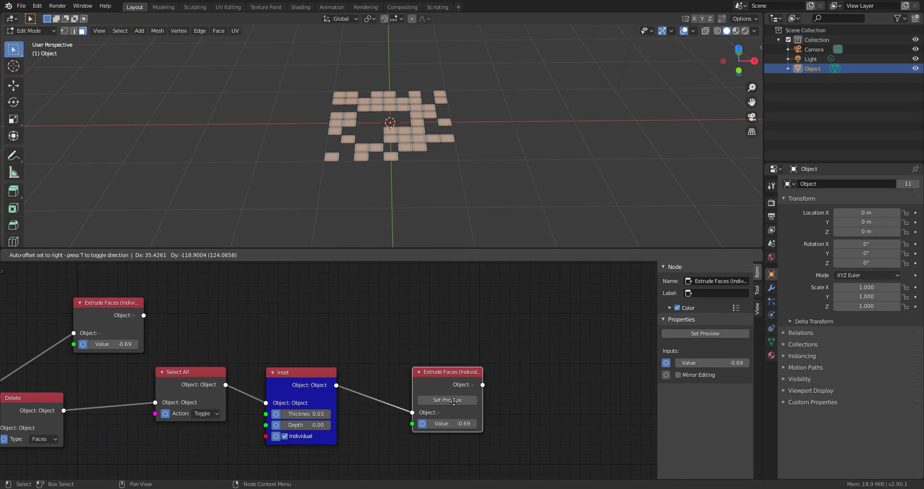
left_click(445, 400)
middle_click_drag(413, 122, 404, 158)
scroll(498, 129, "up", 3)
- Move the original Extrude Faces node above its copy, preview it, and set its value to -0.24
left_click_drag(118, 329, 441, 325)
left_click(416, 307)
middle_click_drag(516, 336, 531, 338)
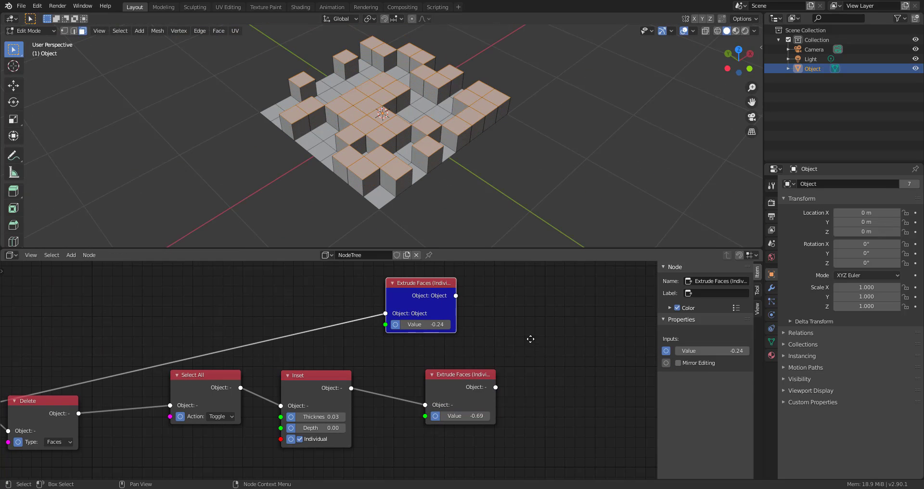
- Add a Poke node after the upper Extrude Faces node and preview it
key("shift+a")
left_click(496, 320)
type("poke")
key("Return")
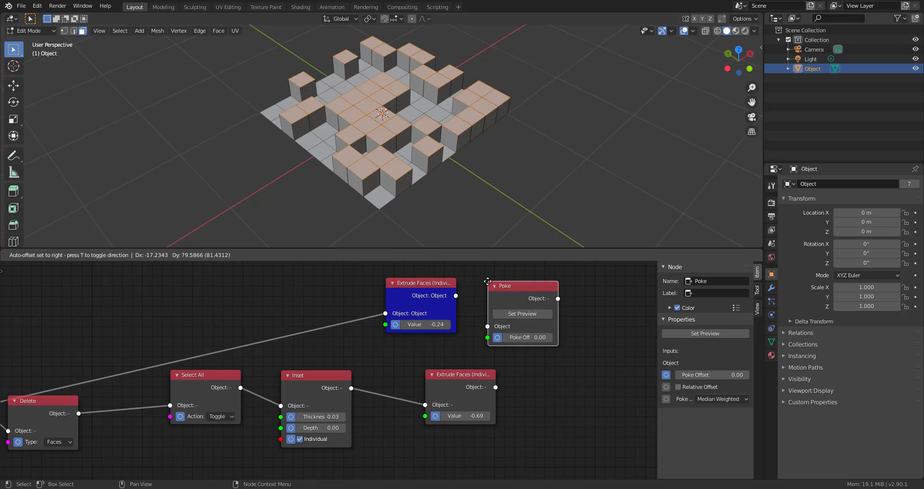
left_click(487, 281)
left_click_drag(455, 296, 490, 316)
left_click(522, 315)
- Set the Poke offset to 0.09 and the upper Extrude Faces value to -0.09
key("e")
middle_click_drag(481, 144, 544, 134)
scroll(510, 139, "up", 3)
left_click_drag(536, 327, 543, 327)
left_click_drag(434, 327, 445, 327)
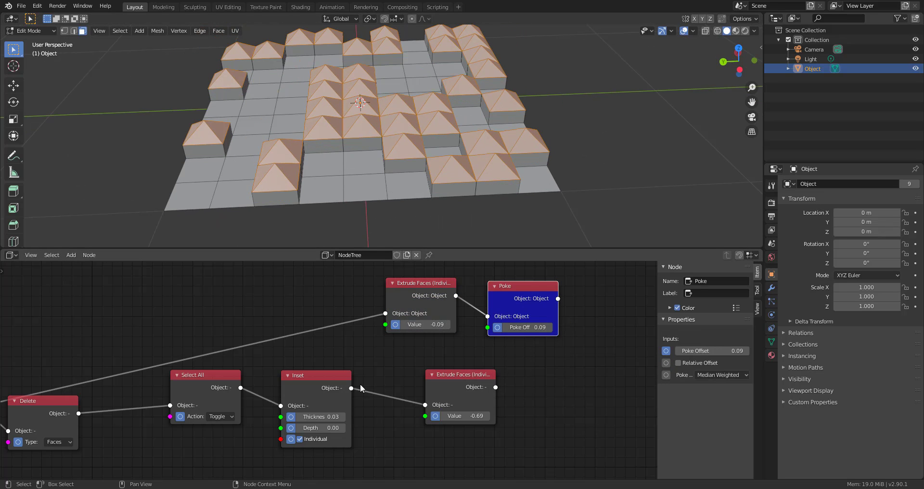
- Reposition the upper Extrude Faces and Poke nodes, and preview the Extrude Faces node that follows Inset
left_click_drag(418, 298, 300, 291)
left_click_drag(510, 319, 380, 295)
left_click(466, 394)
left_click(466, 401)
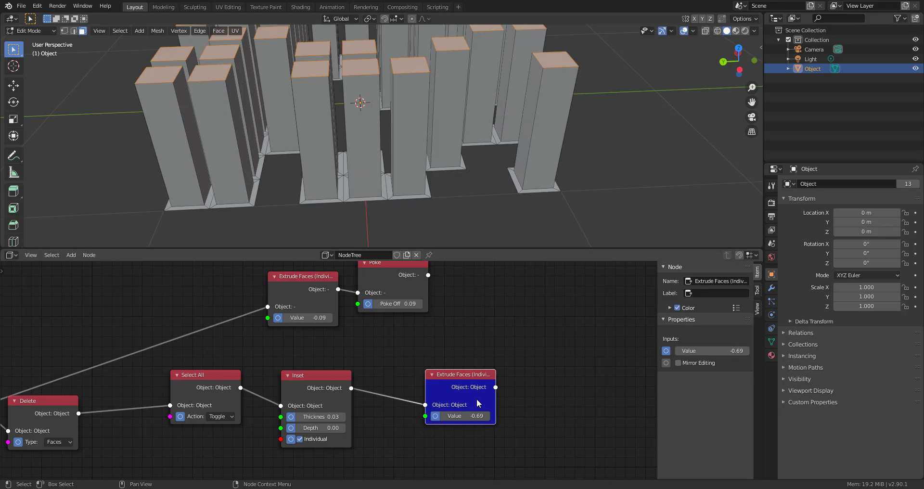
left_click_drag(480, 395, 462, 393)
- Add a Merge Objects node and connect the lower Extrude Faces output to its Mesh Array input
middle_click_drag(560, 355, 464, 355)
key("shift+a")
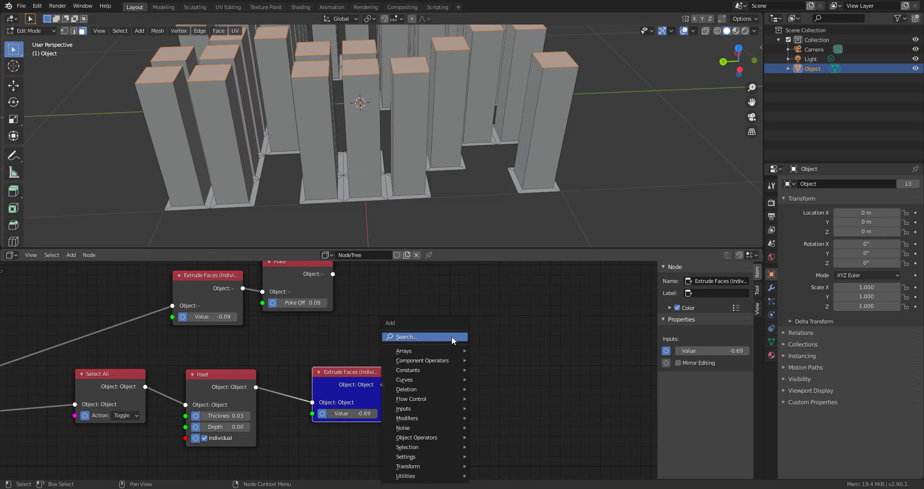
left_click(451, 336)
type("merge")
key("Down")
key("Down")
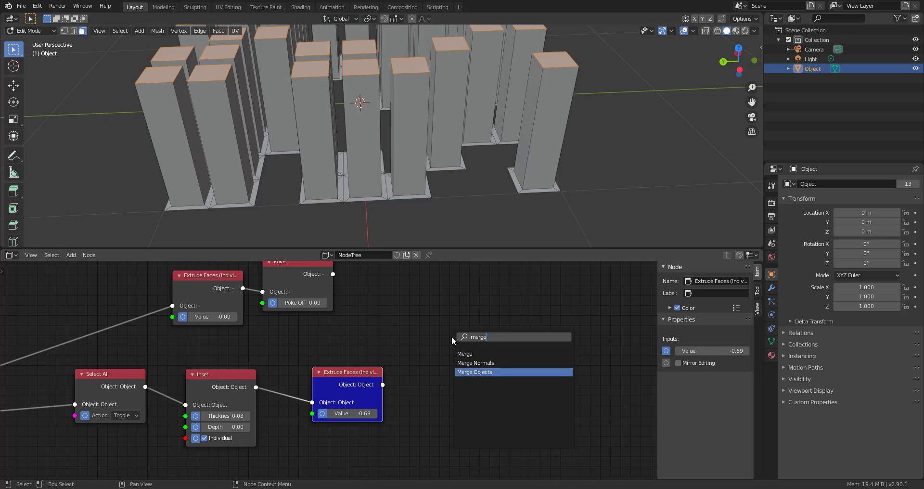
key("Return")
left_click(453, 336)
left_click_drag(382, 384, 455, 365)
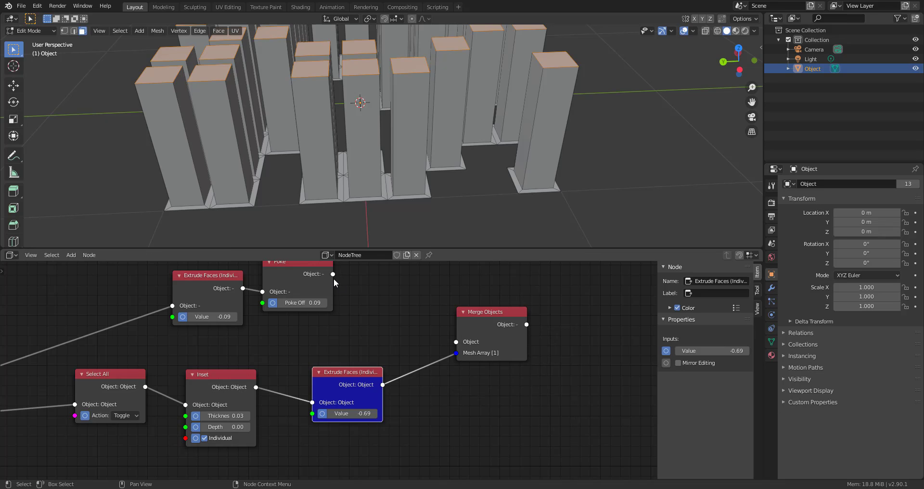
left_click(483, 343)
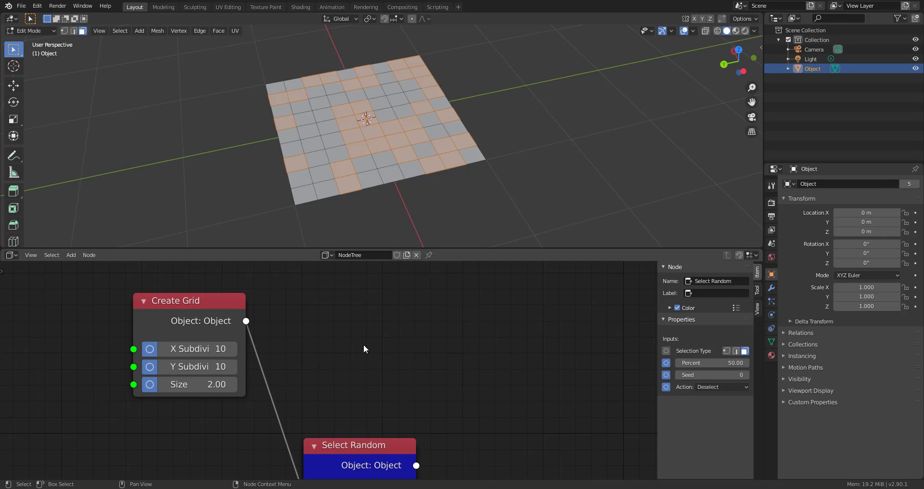
- Add a Select Alternate Faces node fed by Create Grid and preview it
key("shift+a")
left_click(364, 349)
type("alter")
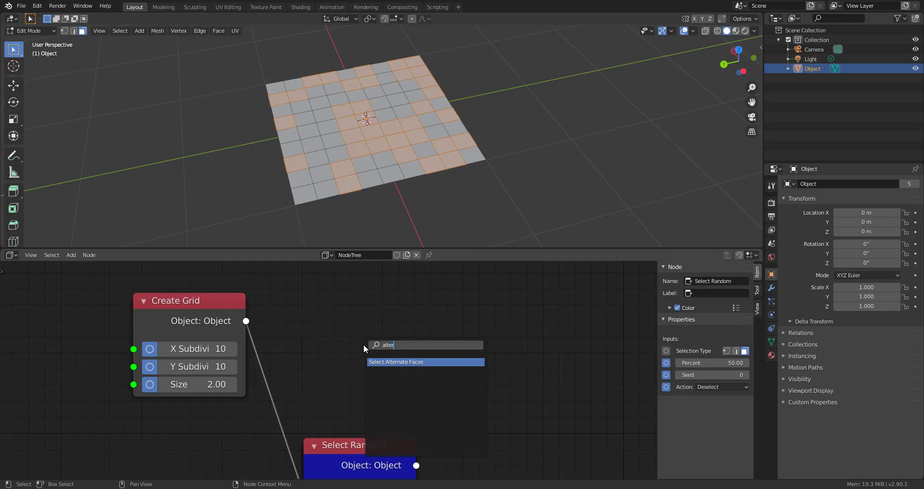
key("Return")
left_click(366, 293)
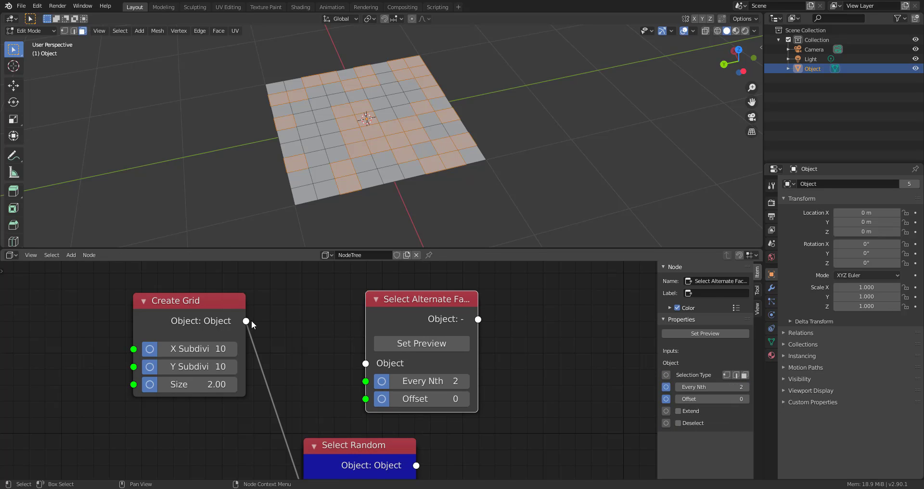
left_click_drag(371, 363, 370, 364)
left_click(419, 343)
scroll(356, 128, "up", 4)
middle_click_drag(356, 128, 582, 135)
- Add an Extrude Faces (Individually) node and connect it after Select Alternate Faces
middle_click_drag(507, 328, 360, 349)
key("shift+a")
left_click(408, 337)
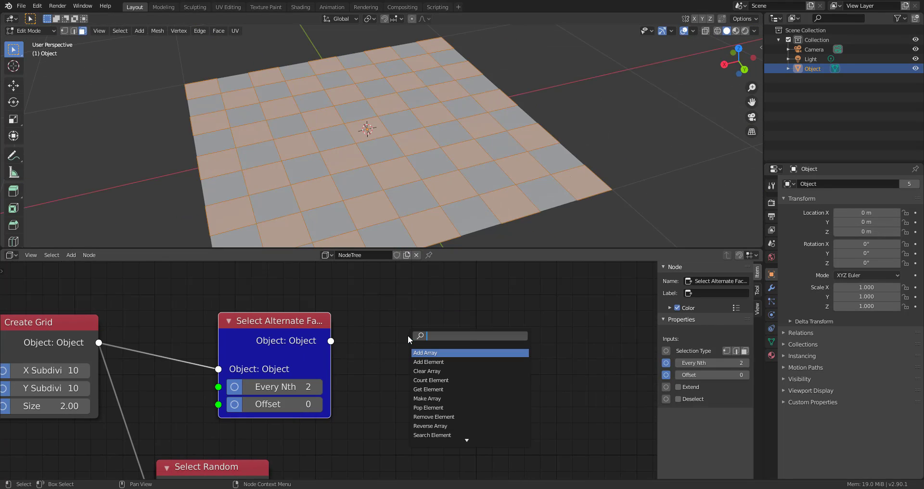
type("ex")
key("Down")
key("Down")
key("Down")
key("Return")
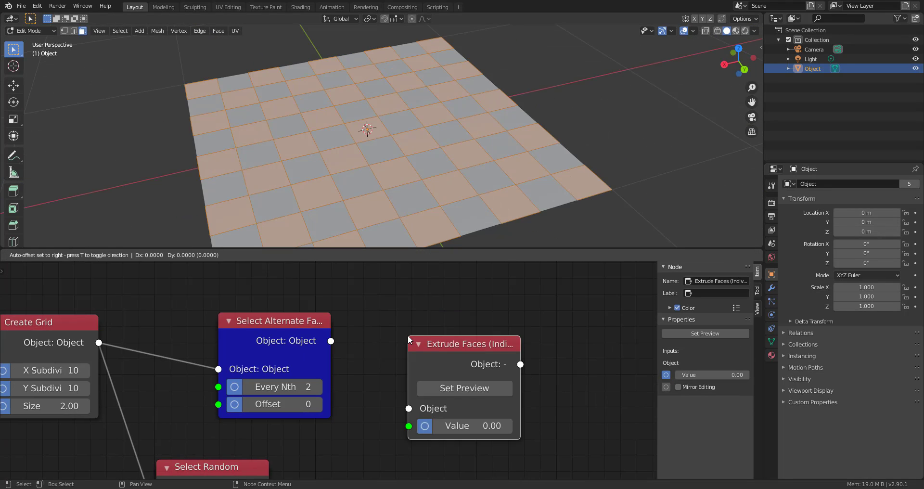
left_click(437, 319)
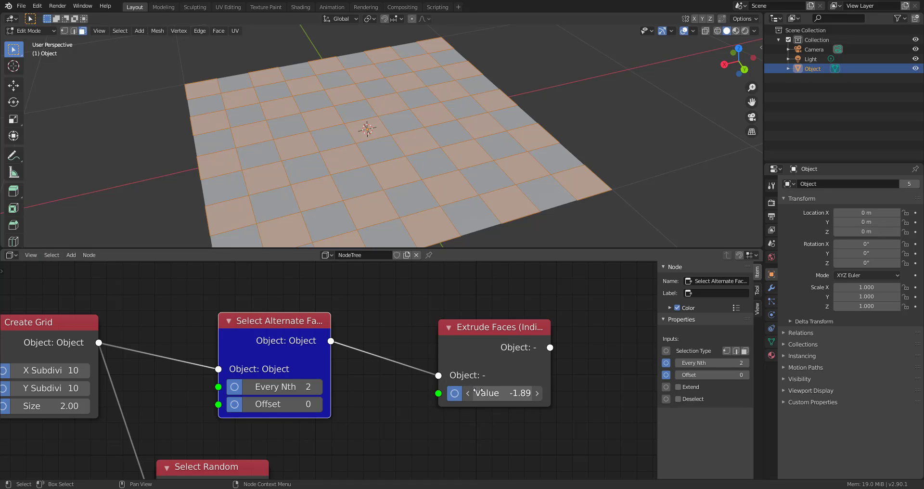
- Preview the new Extrude Faces node and set its value to -0.15
left_click_drag(478, 390, 493, 391)
left_click_drag(512, 403, 460, 402)
key("e")
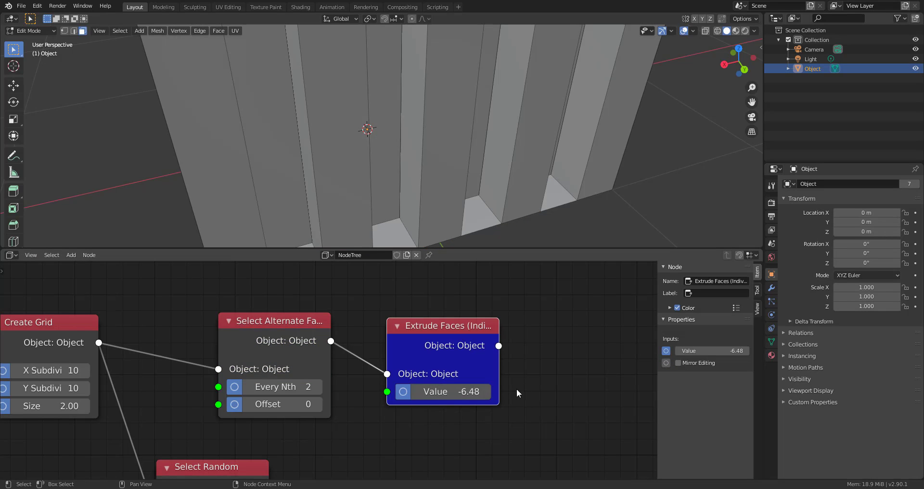
type("0")
key("Return")
mouse_move(452, 391)
left_mouse_down()
mouse_move(433, 391)
mouse_move(445, 391)
left_mouse_up()
- Set the Select Alternate Faces offset to 5
double_click(317, 403)
left_click(317, 403)
left_click(317, 403)
left_click(317, 403)
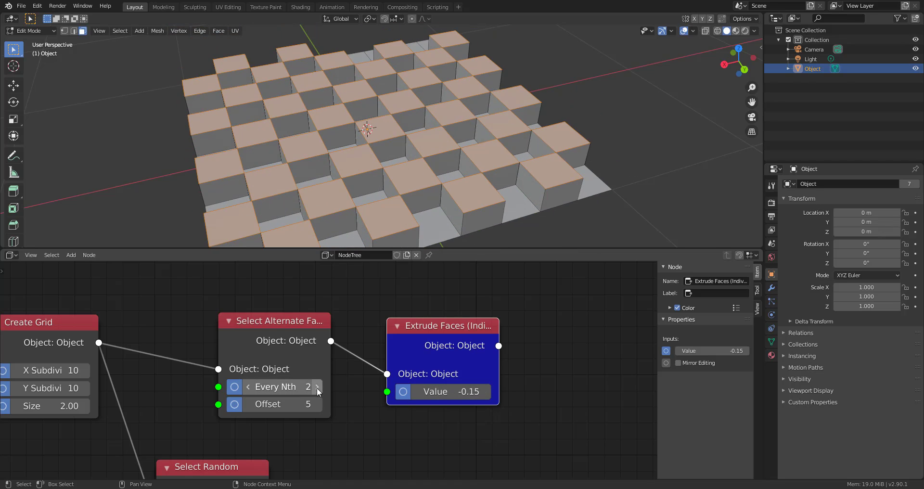
- Raise the Every Nth value of Select Alternate Faces to 15
left_click(317, 388)
left_click(317, 387)
left_click(316, 388)
left_click(316, 387)
left_click(248, 387)
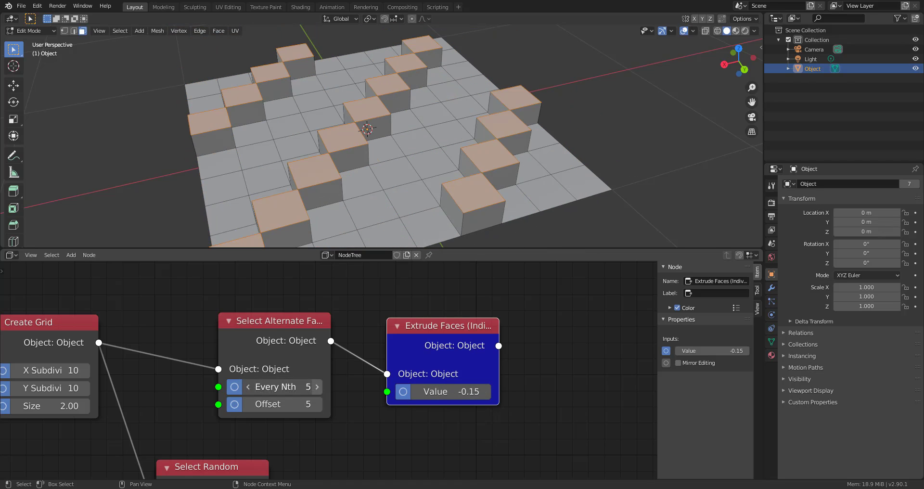
double_click(317, 387)
double_click(317, 387)
left_click(316, 387)
double_click(317, 387)
double_click(317, 387)
left_click(317, 387)
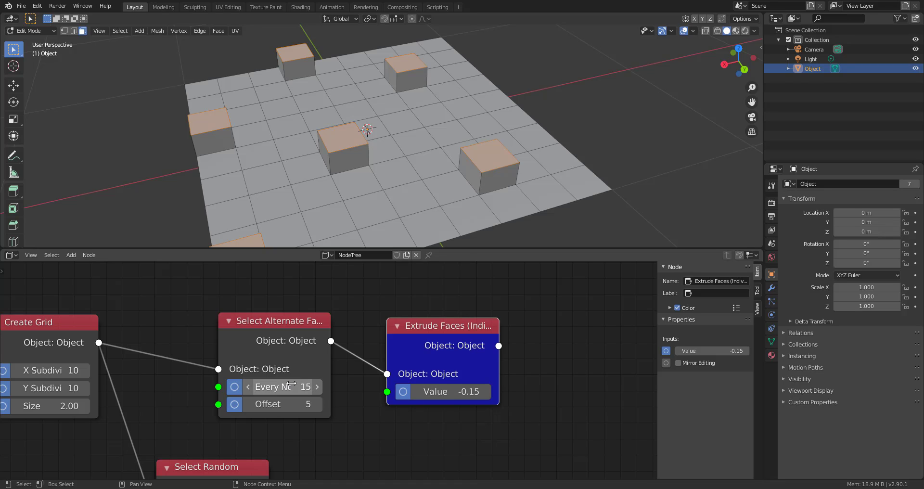
- Lower the Every Nth value of Select Alternate Faces to 11
left_click(252, 386)
left_click(252, 387)
left_click(252, 387)
left_click(253, 387)
scroll(362, 406, "down", 4)
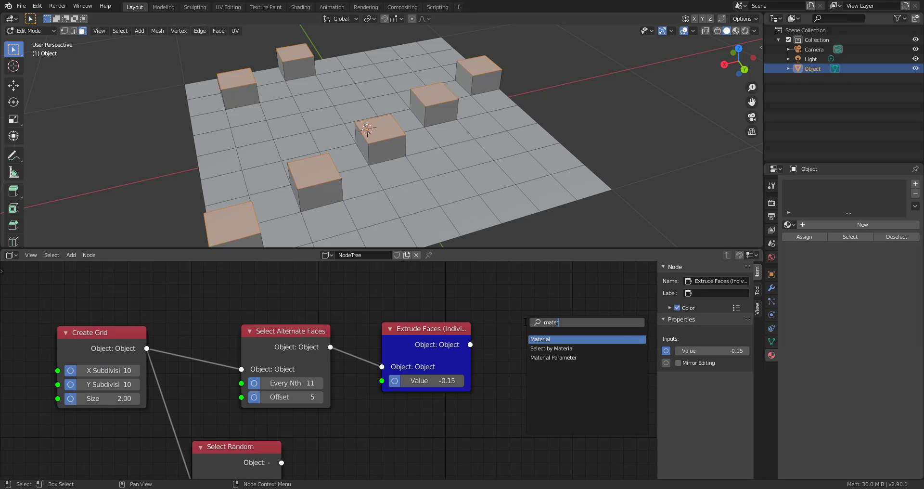
- Add a Material node, connect Create Grid's output to it, and preview the Material node
key("Return")
left_click(562, 316)
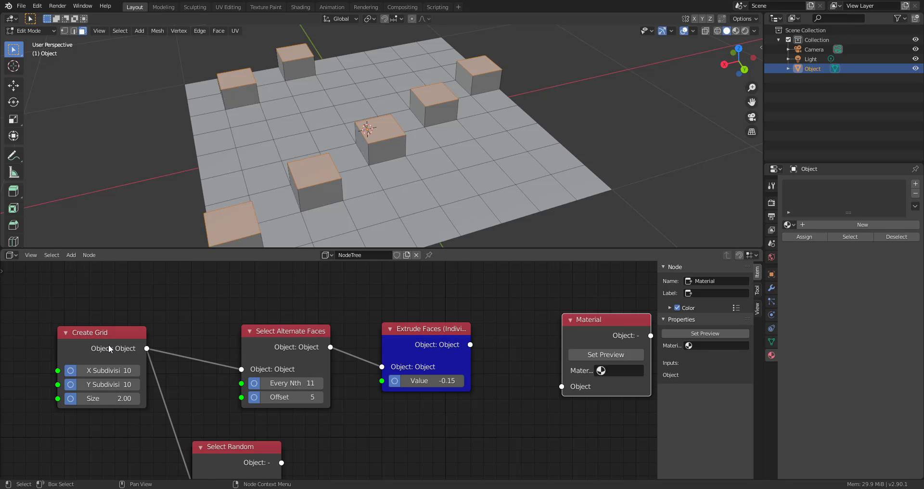
left_click_drag(148, 349, 625, 383)
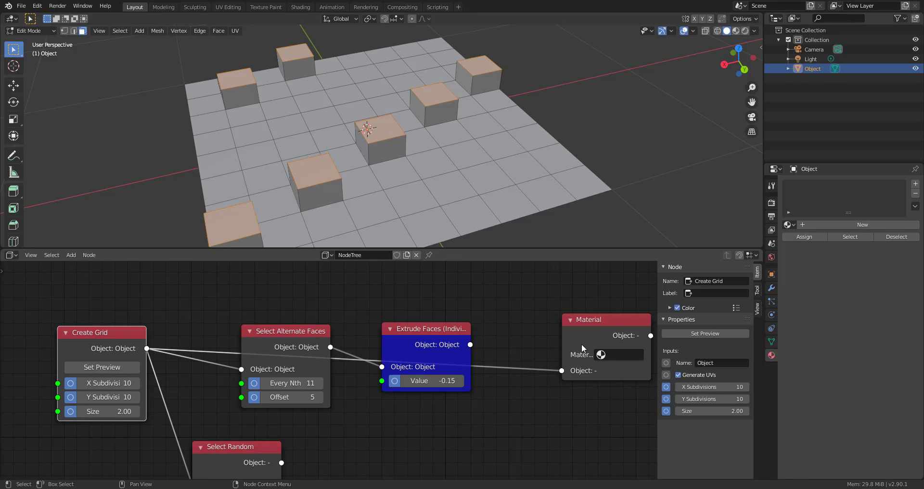
left_click_drag(582, 345, 546, 316)
left_click(570, 327)
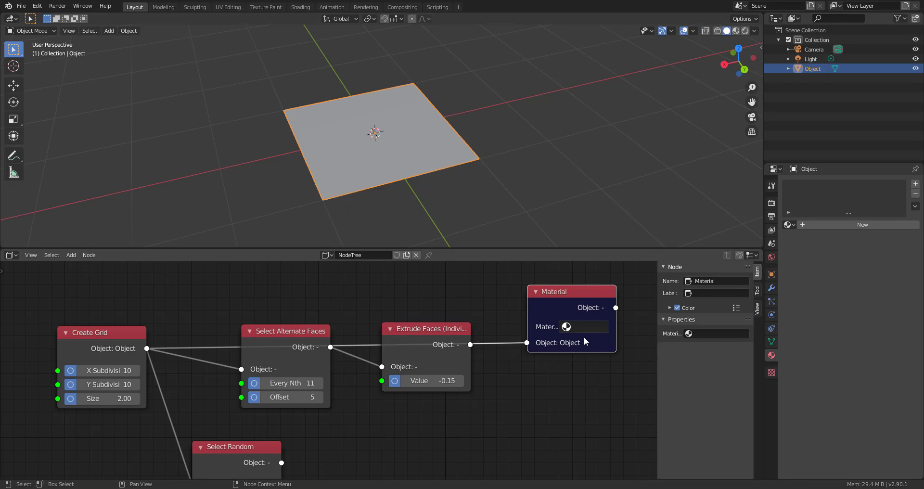
- Assign the existing material named Material to the Material node
left_click(575, 331)
left_click(571, 354)
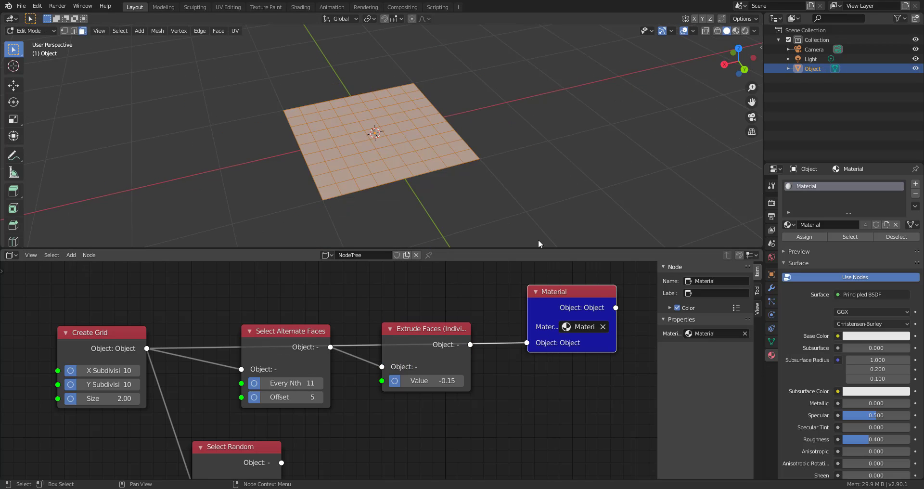
middle_click_drag(382, 193, 403, 197)
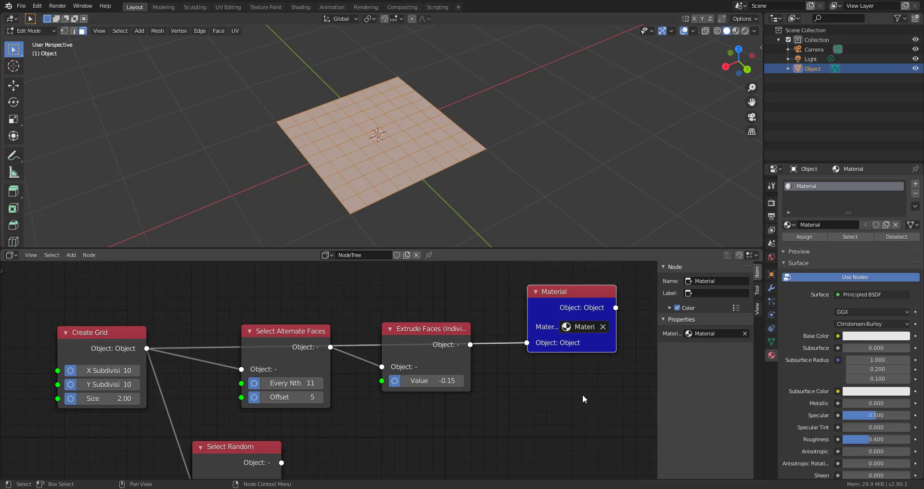
- Add a Shading node and connect the Material node's output to it
middle_click_drag(584, 398, 444, 382)
key("shift+a")
left_click(415, 337)
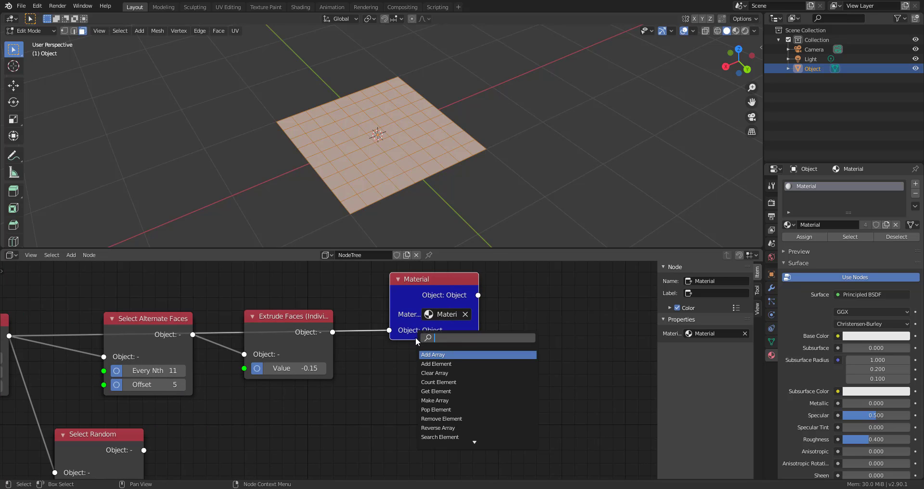
type("sha")
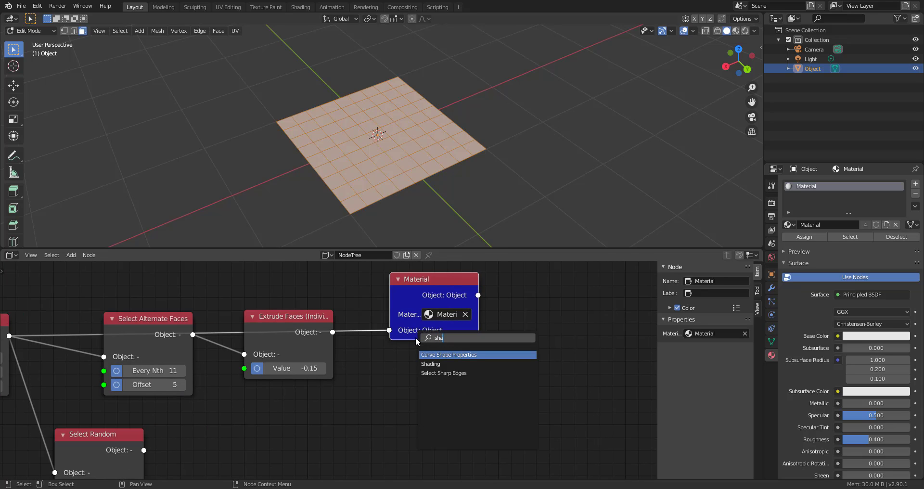
key("Down")
key("Down")
key("Up")
key("Return")
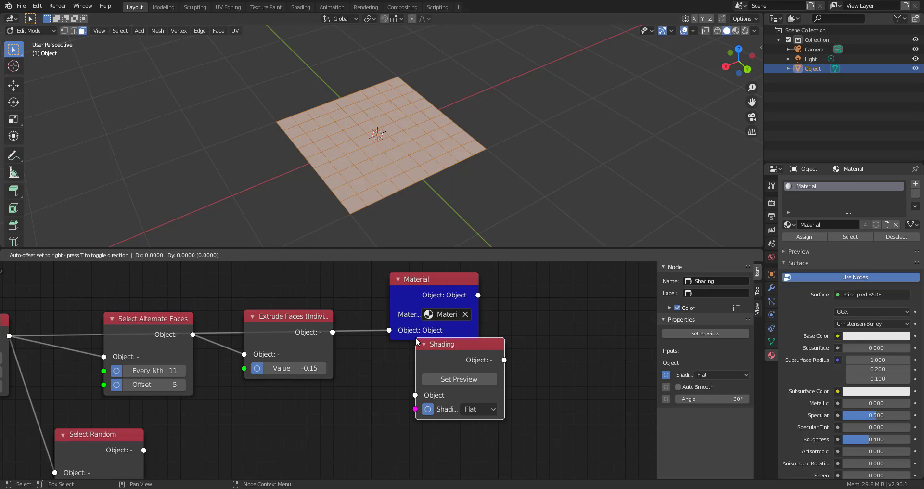
left_click(558, 295)
mouse_move(478, 295)
left_mouse_down()
mouse_move(546, 351)
mouse_move(556, 335)
left_mouse_up()
- Set the Shading node's shading type to Smooth
left_click(613, 362)
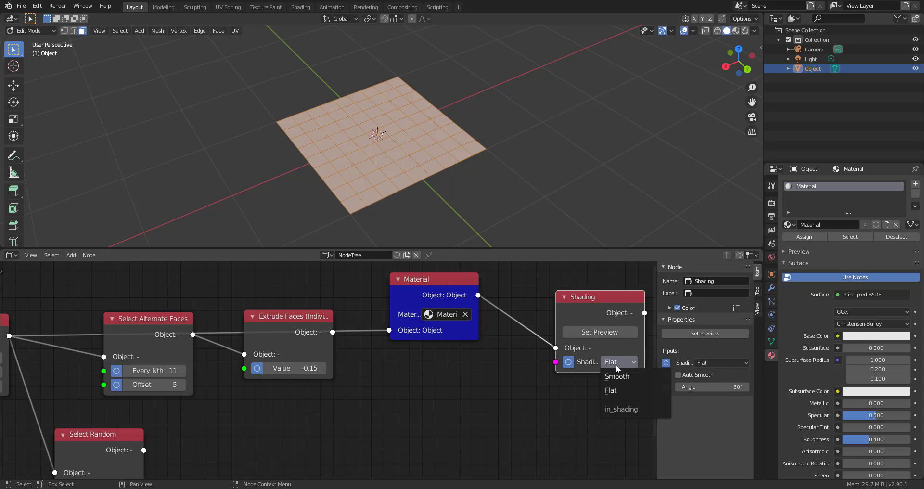
left_click(616, 376)
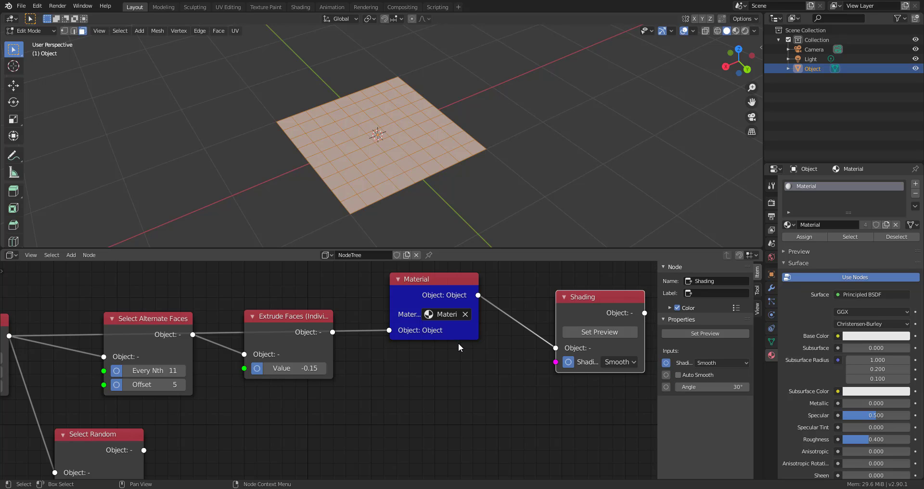
middle_click_drag(458, 343, 371, 403)
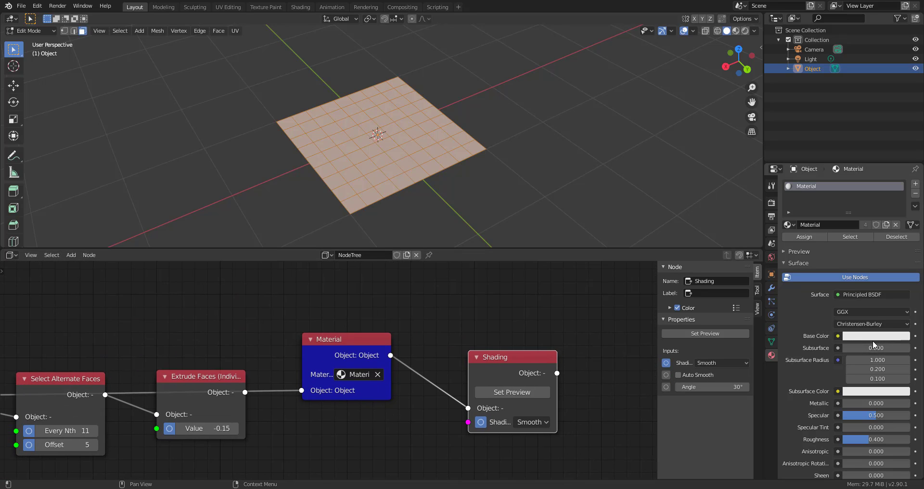
- Display the viewport in Material Preview shading and change the material's base color
left_click(735, 31)
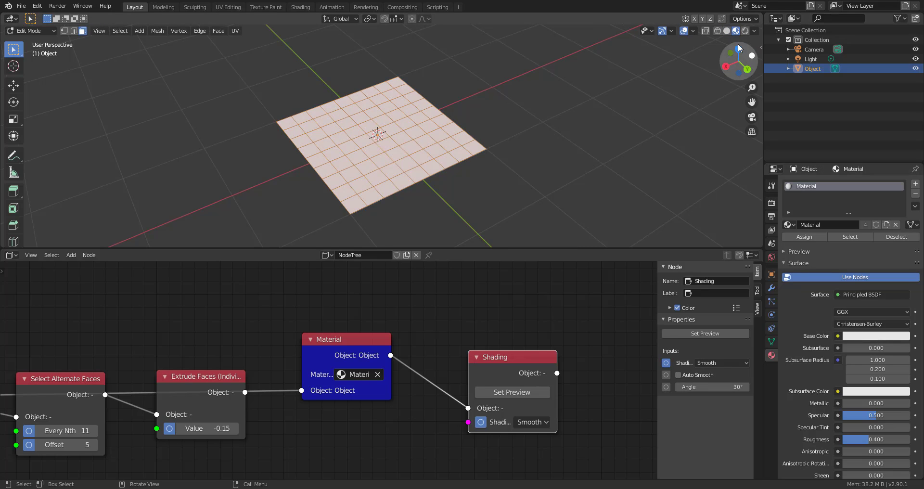
left_click(873, 335)
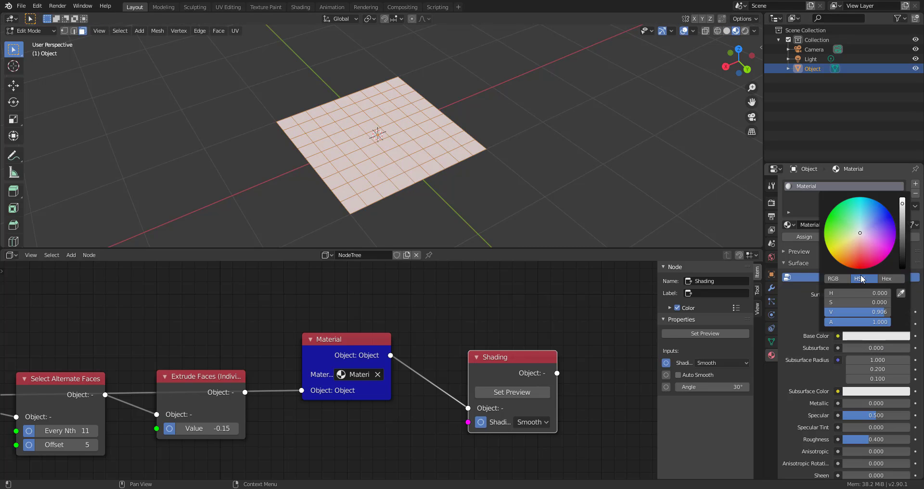
left_click_drag(870, 244, 874, 229)
- Move the Material node upward and connect the Extrude Faces (Individually) output to it
left_click_drag(373, 346, 382, 291)
left_click_drag(246, 393, 324, 374)
middle_click_drag(380, 177, 339, 200)
scroll(345, 348, "down", 2)
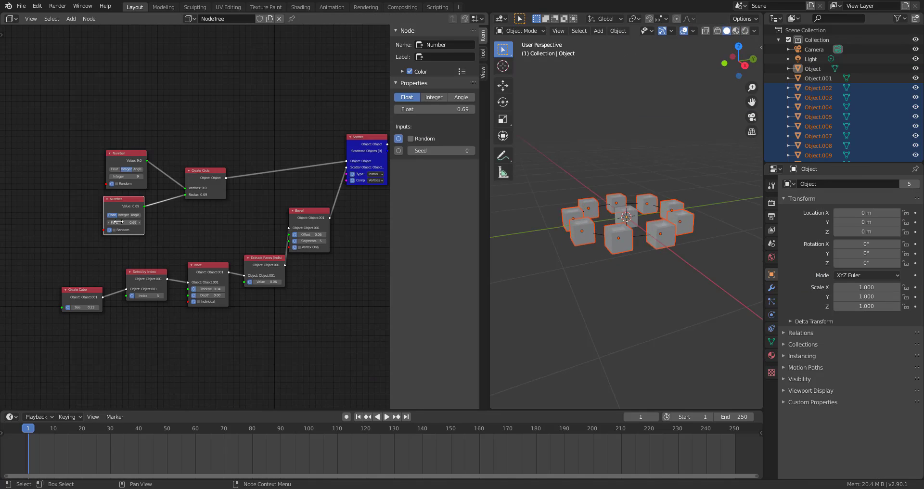
- Set the Create Circle input Numbers to 10 vertices and 0.93 radius, and the Create Cube size to 0.17
left_click_drag(128, 177, 116, 179)
left_click_drag(133, 223, 126, 223)
left_click_drag(92, 306, 82, 306)
middle_click_drag(252, 297, 185, 320)
- Preview the Create Circle node, and return the preview to the Scatter node
left_click(143, 208)
left_click(143, 209)
left_click(303, 179)
left_click(303, 181)
middle_click_drag(323, 181, 299, 203)
scroll(299, 203, "up", 4)
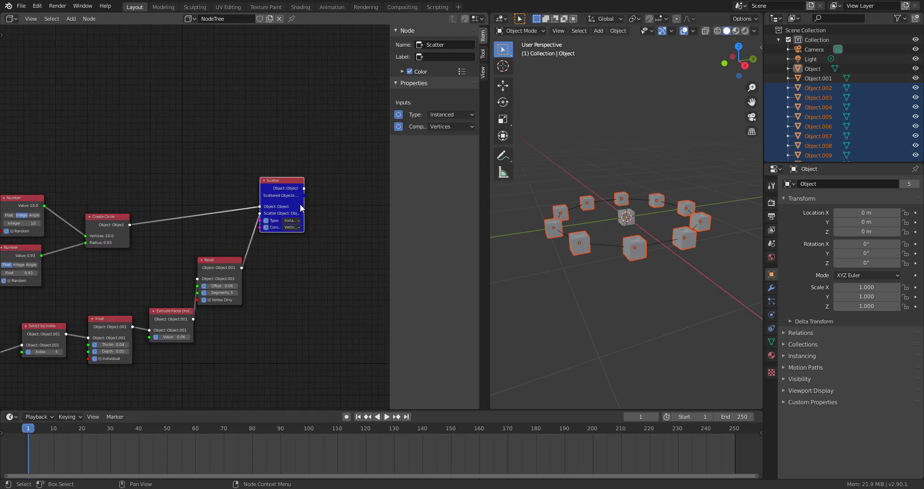
- Set the circle's radius Number to 0.66 and its vertices Number to 8
scroll(279, 269, "down", 5)
middle_click_drag(262, 328, 351, 311)
left_click_drag(130, 248, 139, 248)
scroll(625, 202, "up", 2)
mouse_move(625, 197)
middle_mouse_down()
mouse_move(623, 237)
mouse_move(618, 190)
middle_mouse_up()
scroll(129, 245, "up", 3)
middle_click_drag(176, 247, 264, 219)
left_click_drag(211, 227, 201, 227)
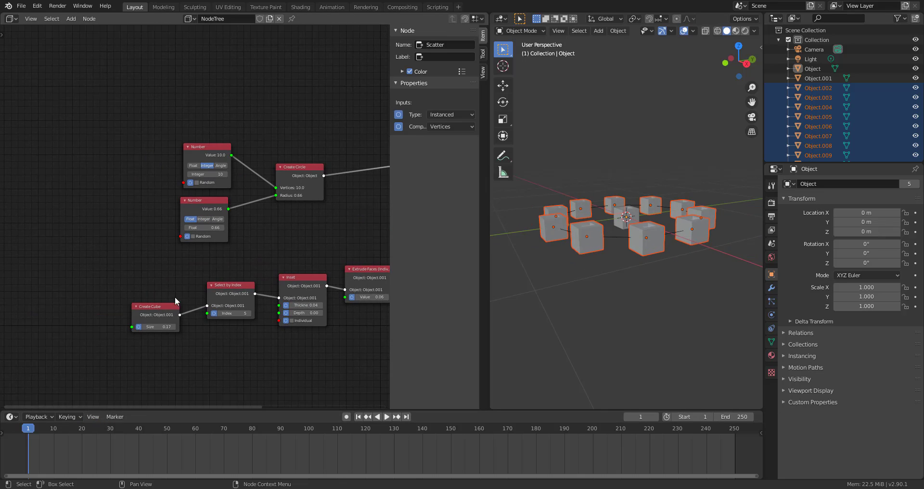
left_click_drag(206, 177, 214, 177)
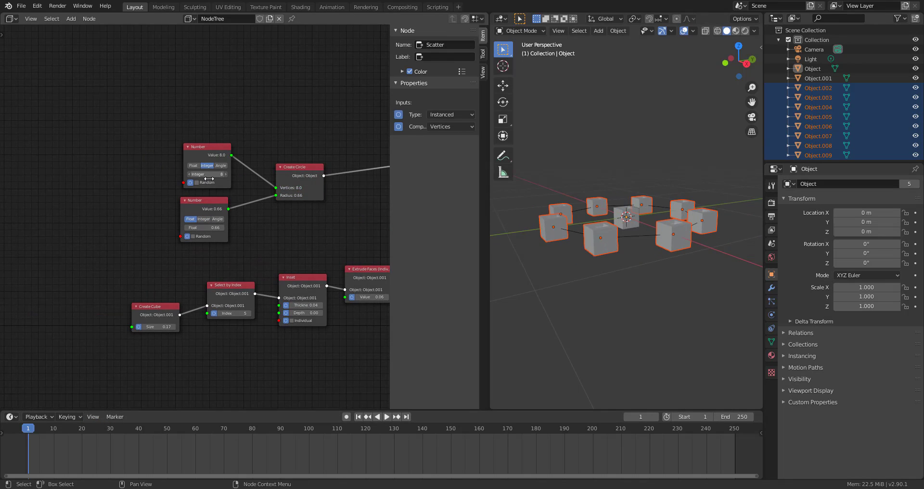
- Insert a keyframe on the radius Number's float value at frame 1, and set the value to 1.32 at frame 30
right_click(204, 227)
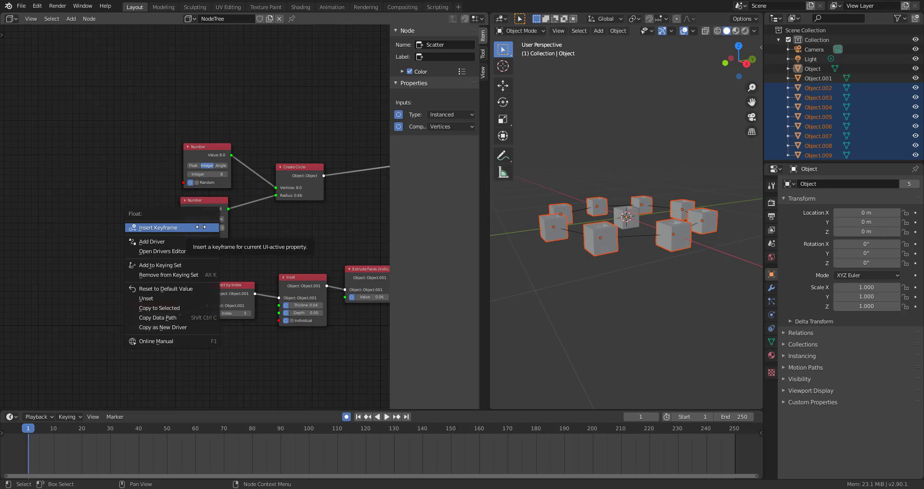
left_click(197, 223)
left_click_drag(205, 227, 236, 227)
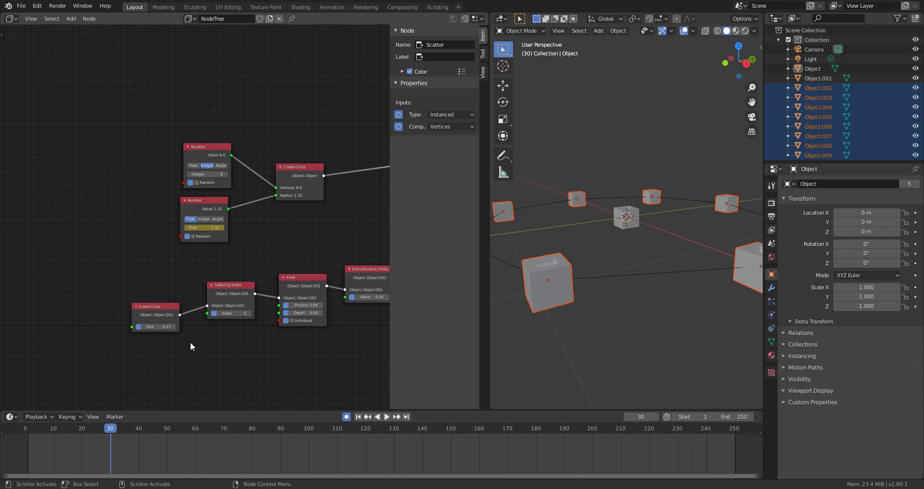
left_click_drag(113, 432, 110, 431)
- Replace the keyframe on the radius Number's float value at frame 30
right_click(206, 228)
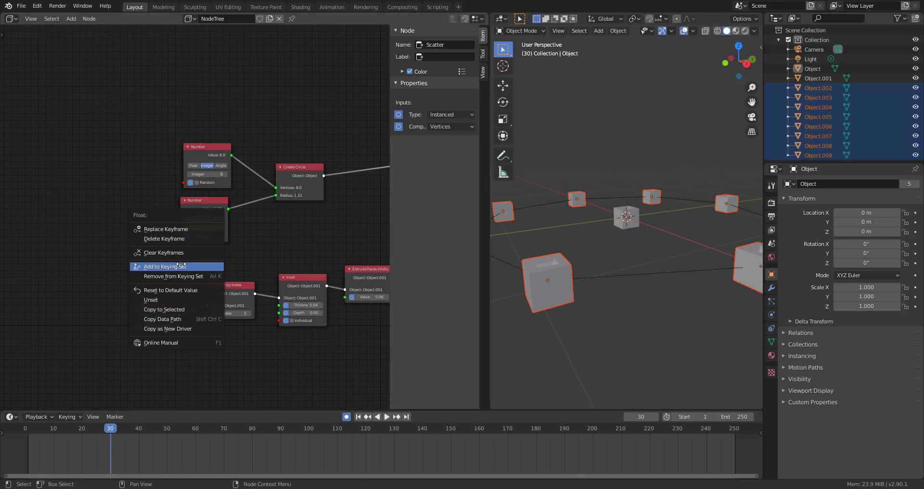
left_click(214, 229)
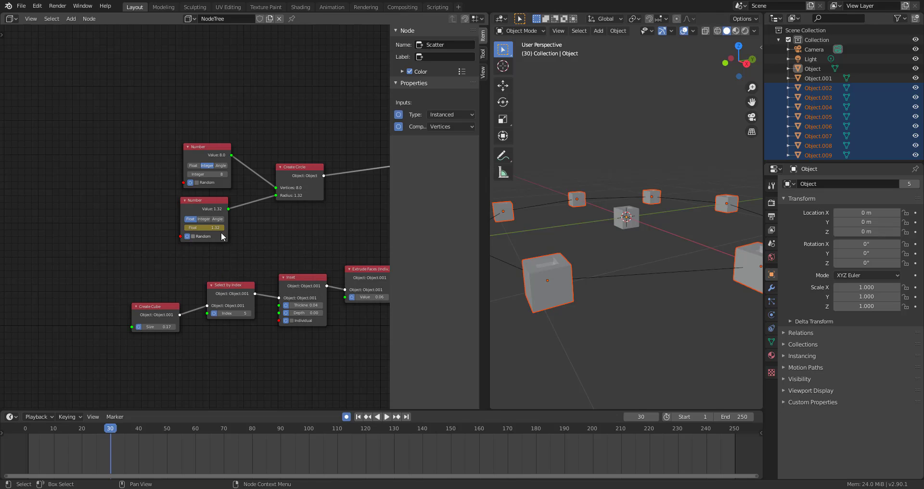
right_click(210, 228)
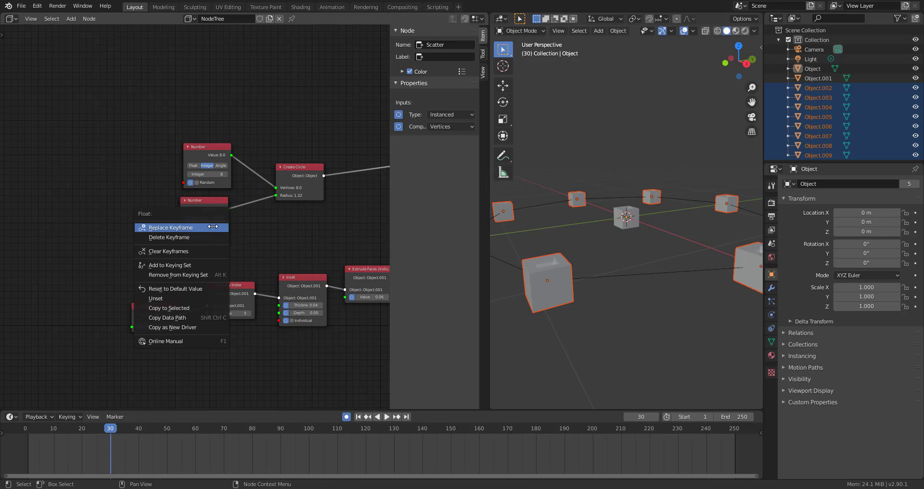
left_click(213, 226)
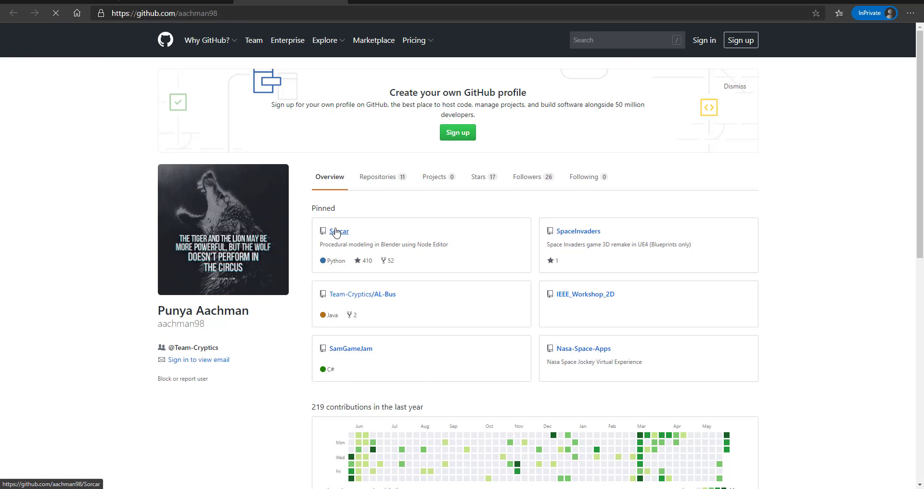
- Open the Sorcar repository on GitHub in the browser and review its features, node categories, upcoming features and changelog
left_click(336, 232)
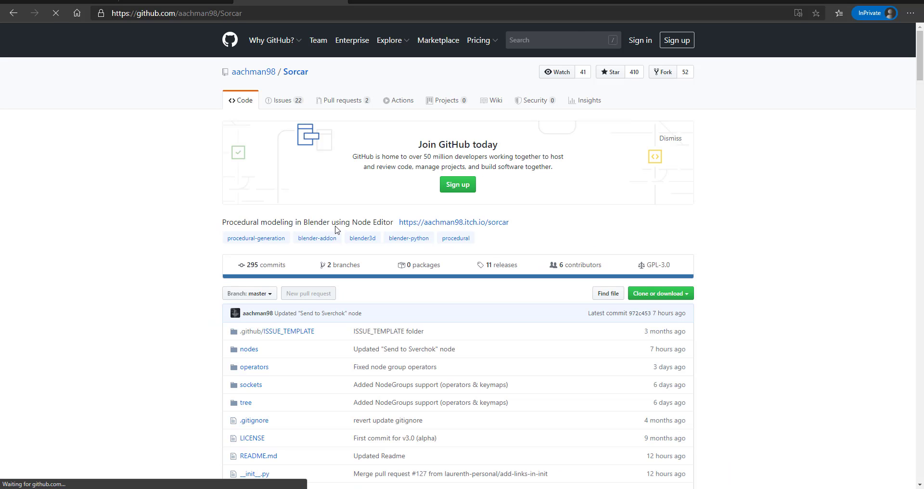
scroll(336, 226, "down", 6)
scroll(336, 219, "down", 15)
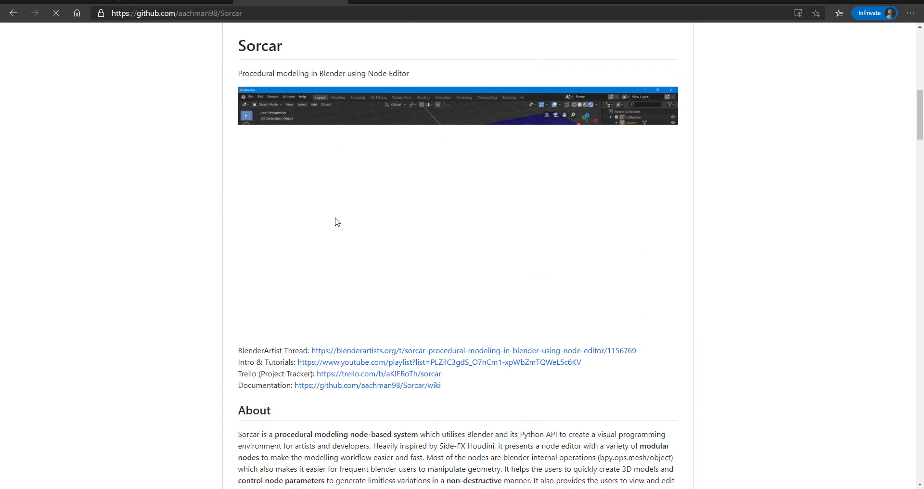
scroll(336, 221, "down", 5)
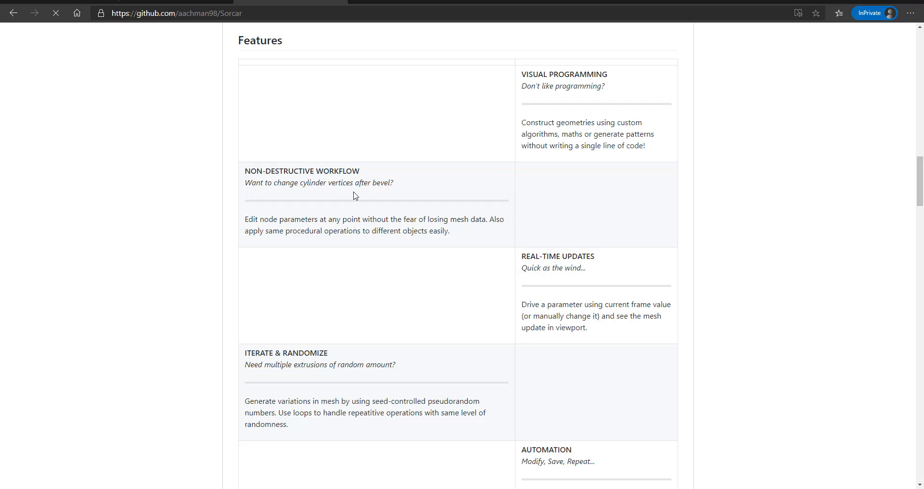
scroll(354, 195, "down", 3)
scroll(369, 405, "down", 4)
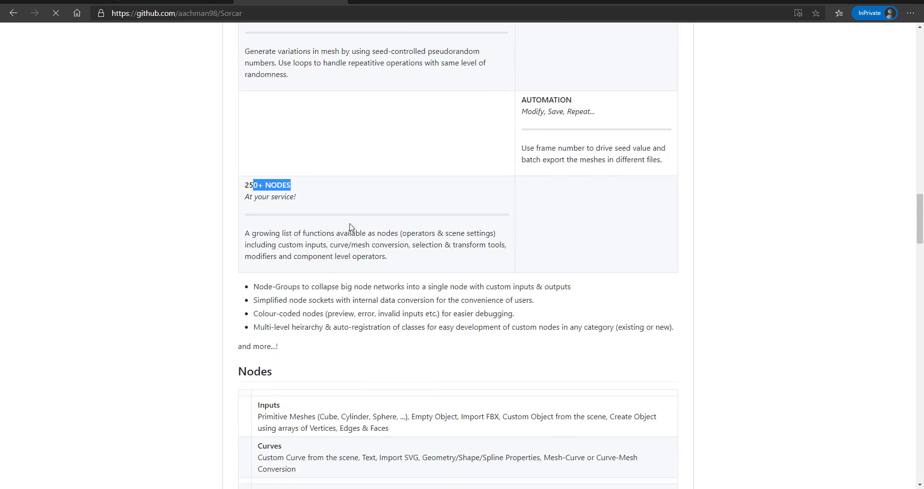
scroll(437, 270, "down", 4)
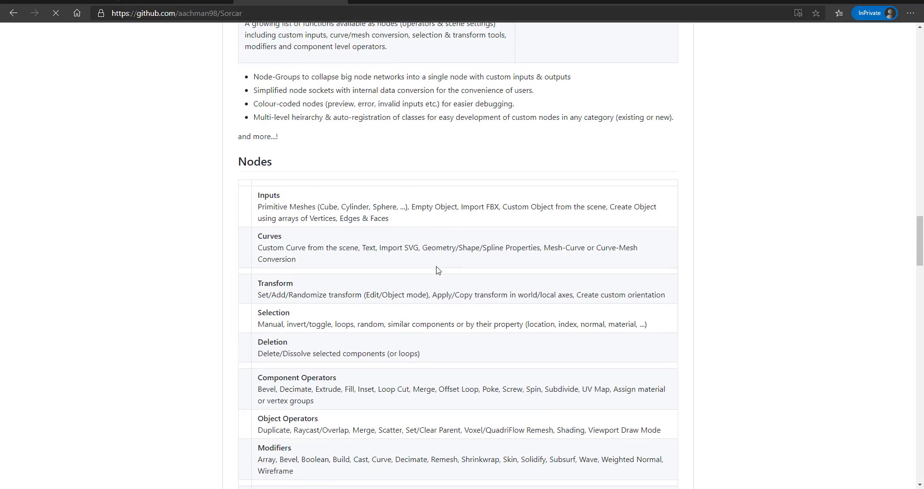
scroll(438, 270, "down", 11)
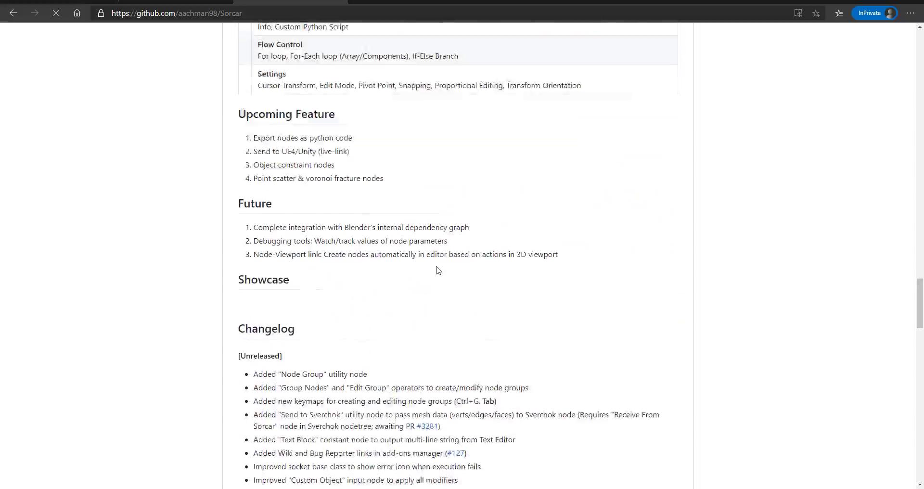
scroll(438, 270, "down", 9)
scroll(438, 270, "up", 6)
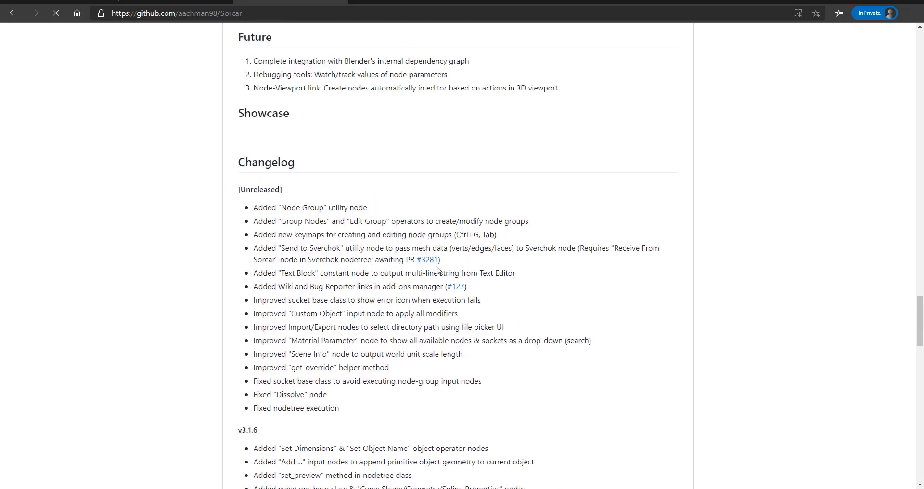
scroll(437, 270, "up", 20)
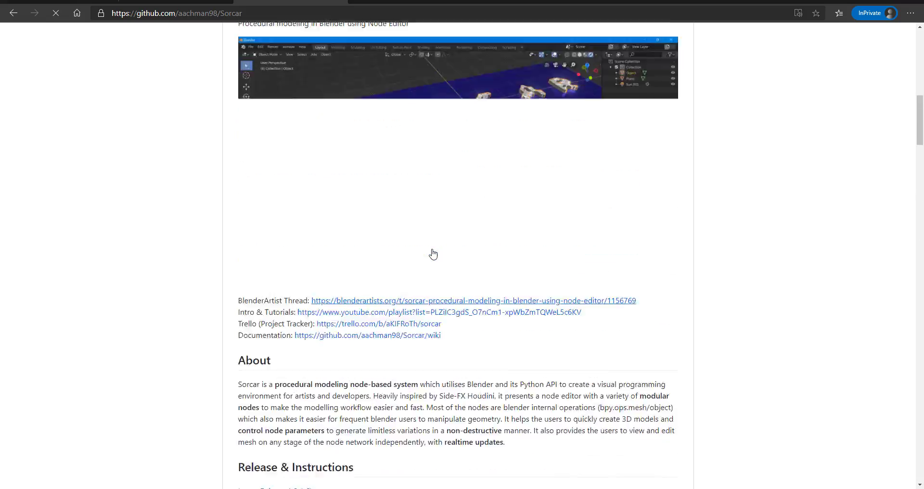
scroll(434, 254, "up", 6)
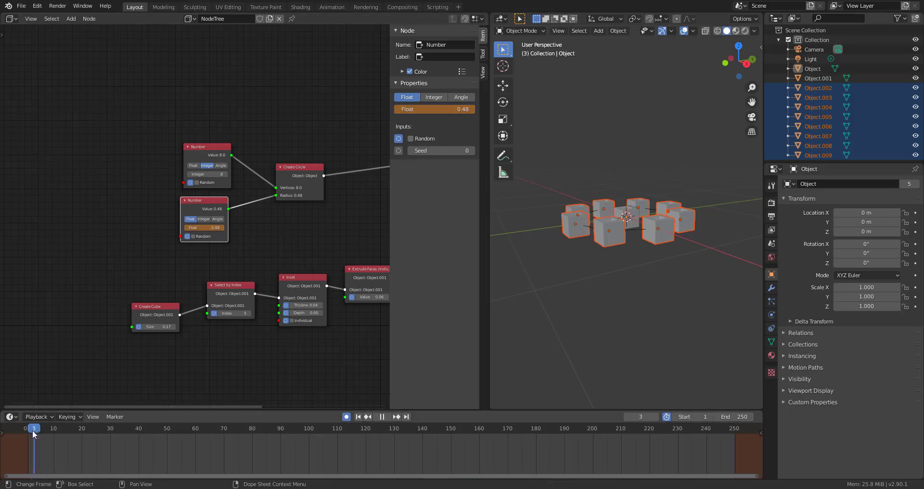
- Switch back to Blender, stop the playback, and insert a keyframe on the vertices Number's integer value at frame 1
key("Escape")
right_click(207, 174)
left_click(207, 174)
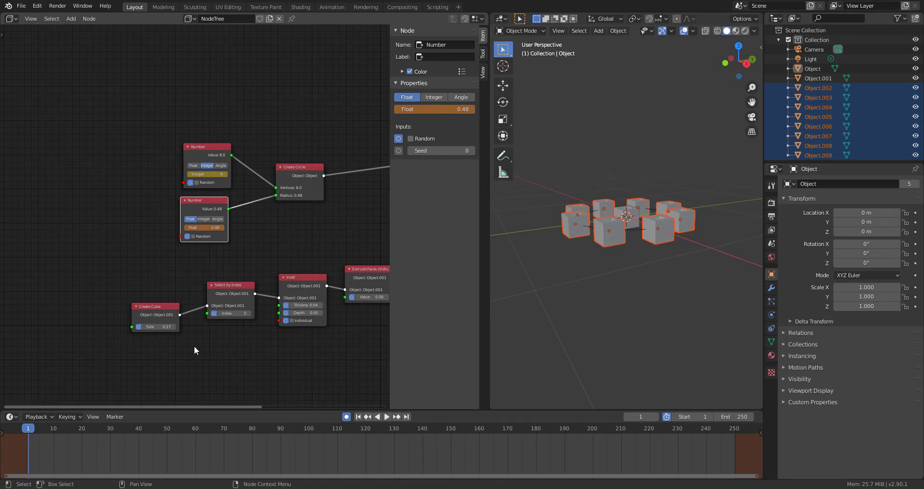
- Clear the keyframe on the vertices Number's integer value and insert a new one at frame 1
right_click(435, 110)
left_click(212, 149)
right_click(439, 109)
left_click(420, 117)
right_click(428, 108)
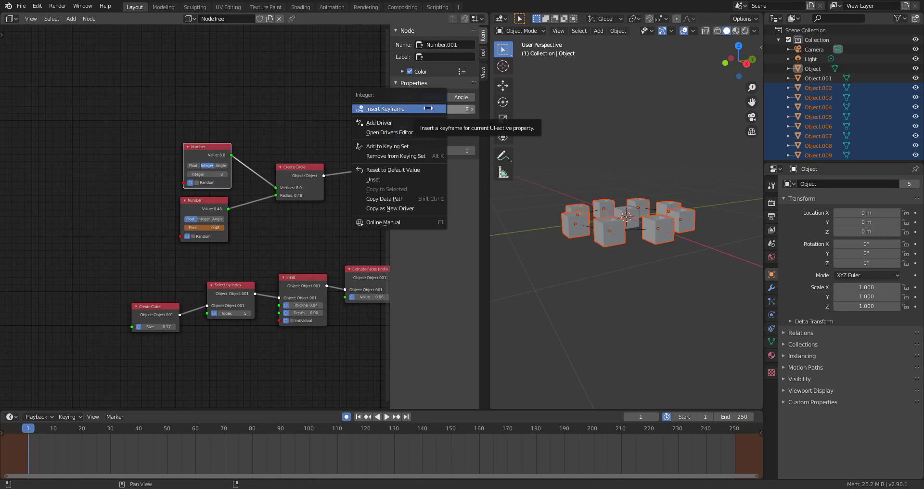
left_click(427, 108)
- Look through the modifier, object, scene, view layer, output and render properties
left_click(771, 288)
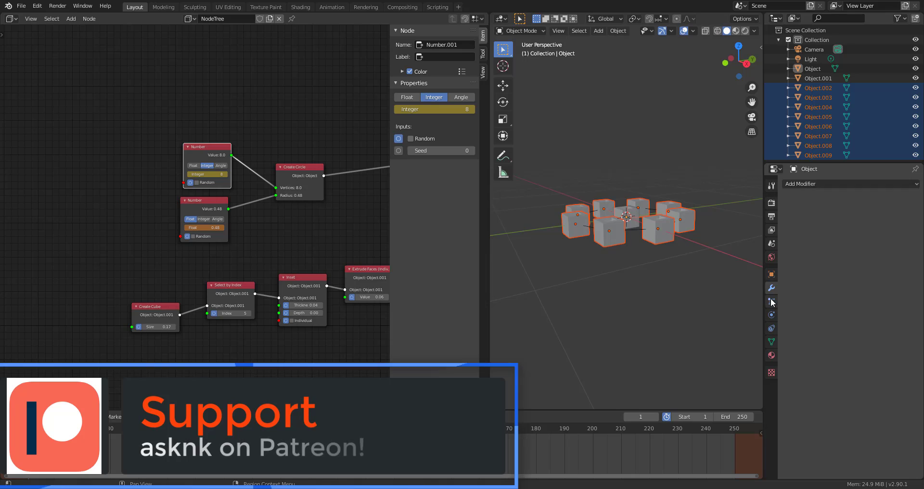
left_click(771, 274)
left_click(772, 244)
left_click(772, 230)
left_click(771, 216)
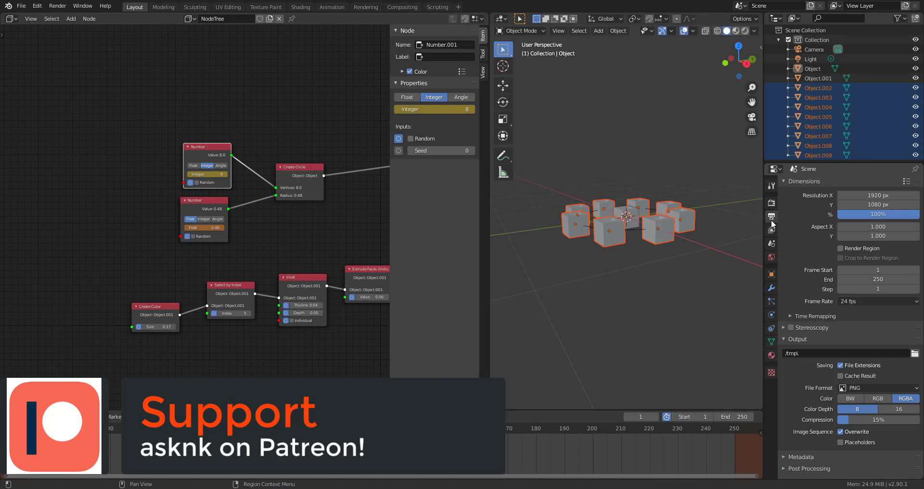
left_click(772, 230)
left_click(772, 203)
- Play the animation to frame 40 and insert a keyframe on the vertices Number's integer value
key("space")
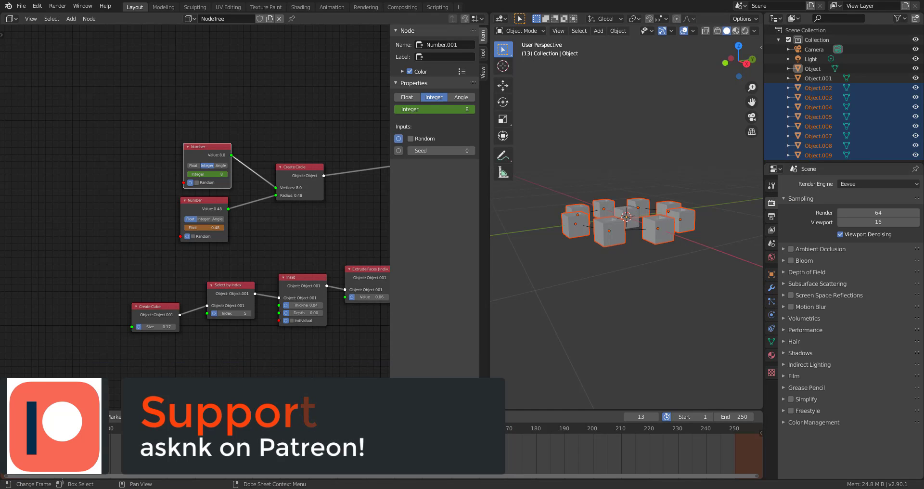
mouse_move(447, 110)
left_mouse_down()
mouse_move(455, 112)
mouse_move(447, 110)
left_mouse_up()
key("i")
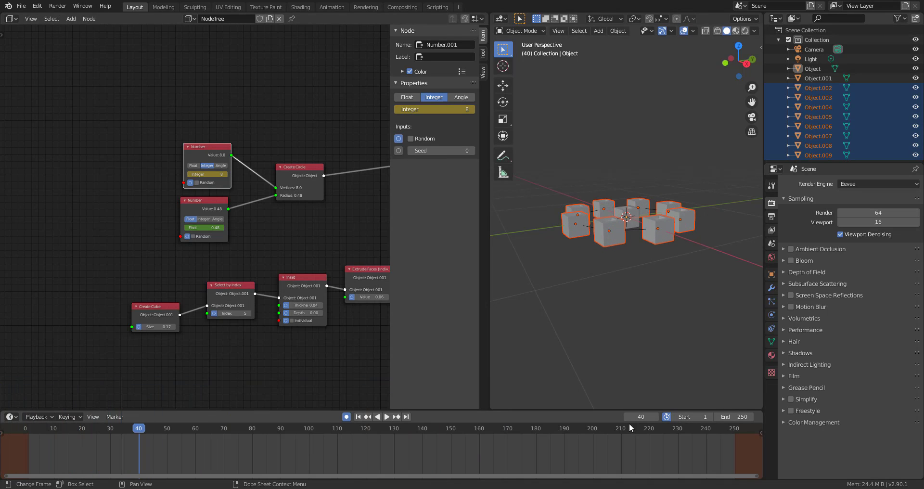
- Go to frame 39 and set the vertices Number's integer value to 6
left_click_drag(122, 431, 136, 430)
middle_click_drag(346, 277, 306, 294)
middle_click_drag(616, 288, 624, 317)
scroll(625, 318, "up", 3)
middle_click_drag(231, 270, 313, 273)
mouse_move(139, 268)
left_mouse_down()
mouse_move(126, 268)
mouse_move(137, 268)
left_mouse_up()
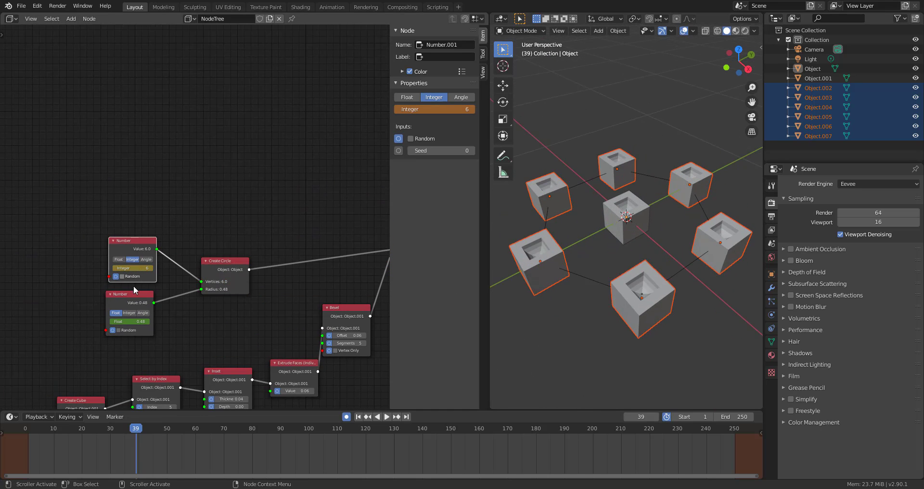
- Set the radius Number's float value to 1.11 at frame 39 and inspect the widened ring of cubes
left_click_drag(129, 321, 159, 321)
scroll(608, 250, "down", 7)
middle_click_drag(608, 250, 568, 275)
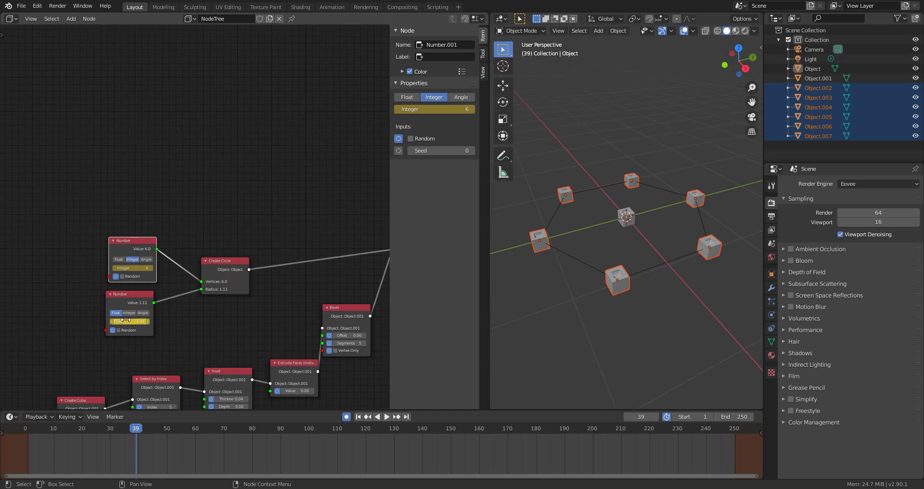